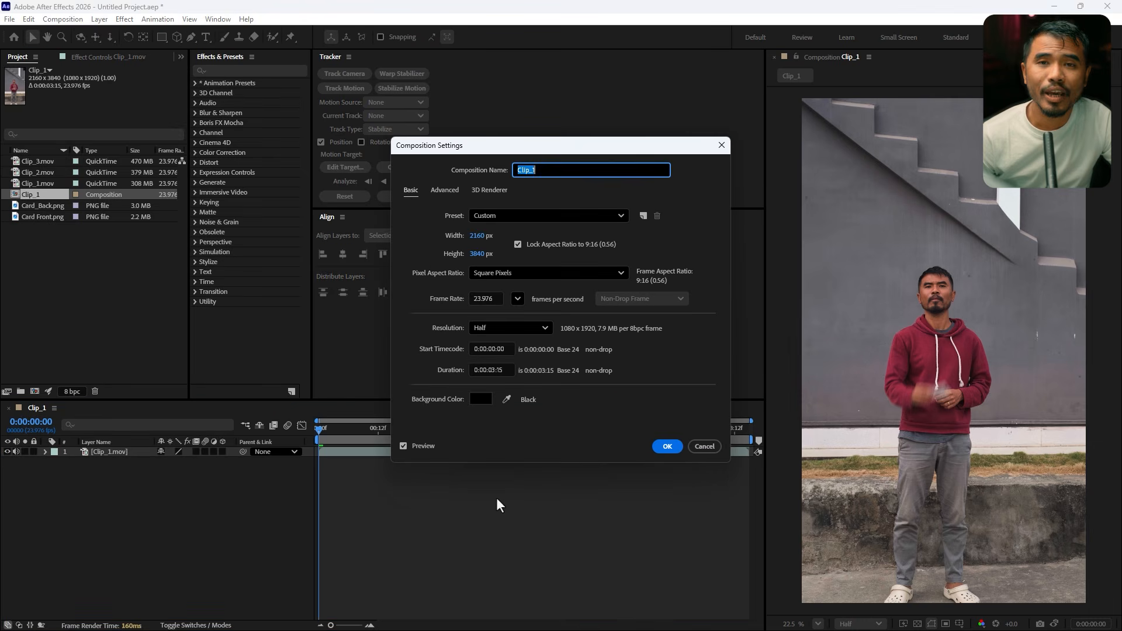
- Name the composition Main comp and set its duration to 0:00:12:15
type("Main com")
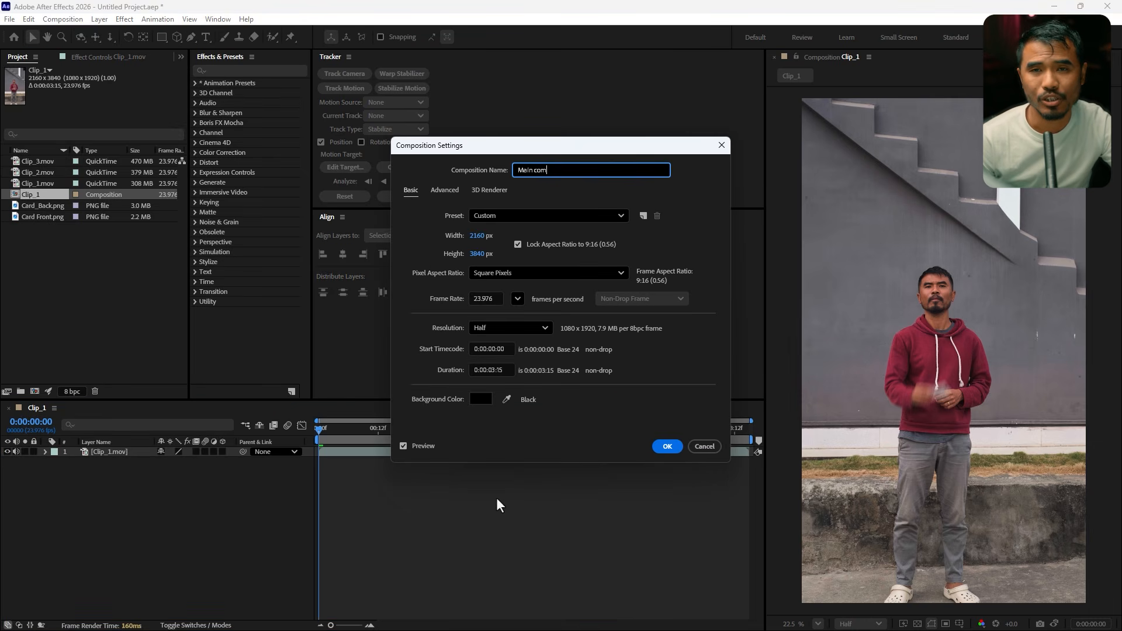
type("p")
left_click(496, 370)
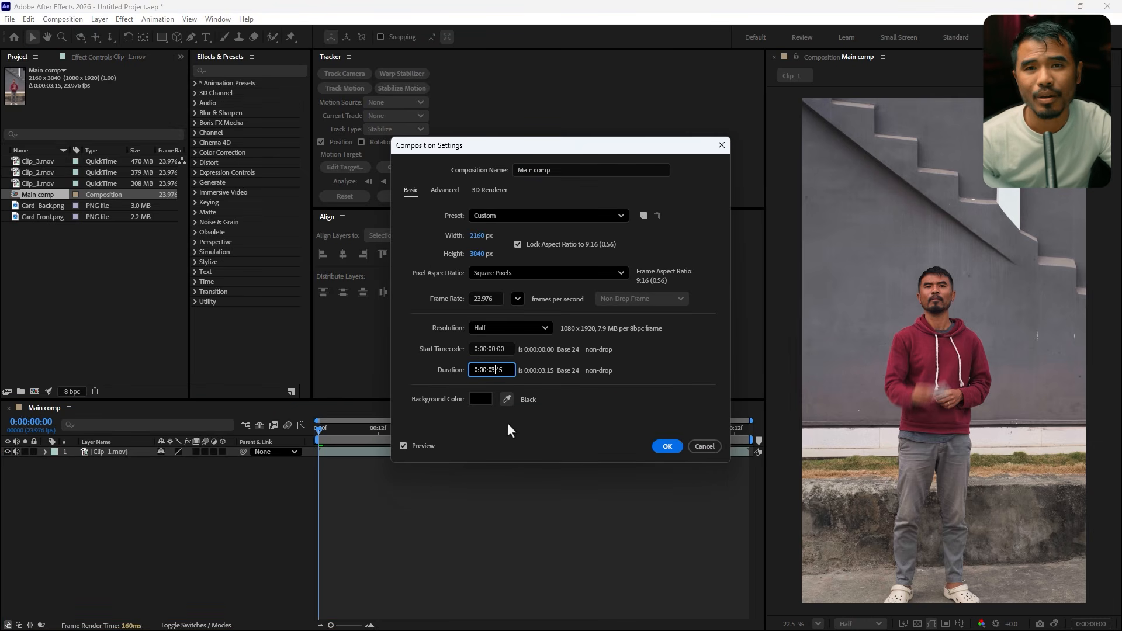
key("BackSpace")
key("BackSpace")
type("12")
key("Return")
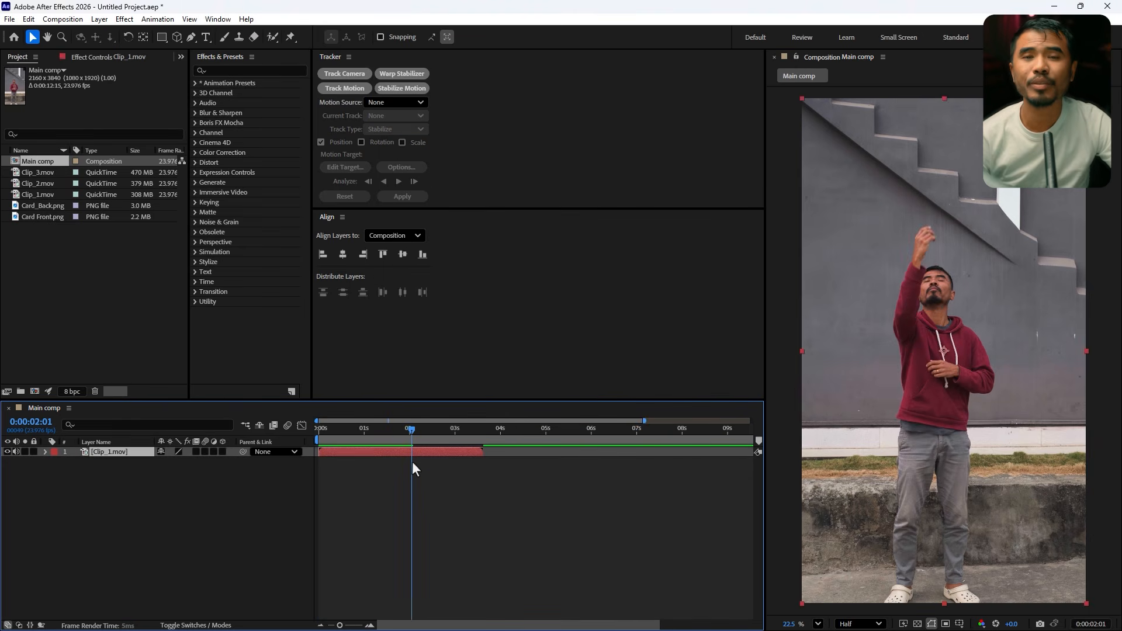
- End Clip_1.mov at 0:00:02:09 and add Clip_2.mov above it, cutting over from that moment
left_click_drag(412, 461, 426, 464)
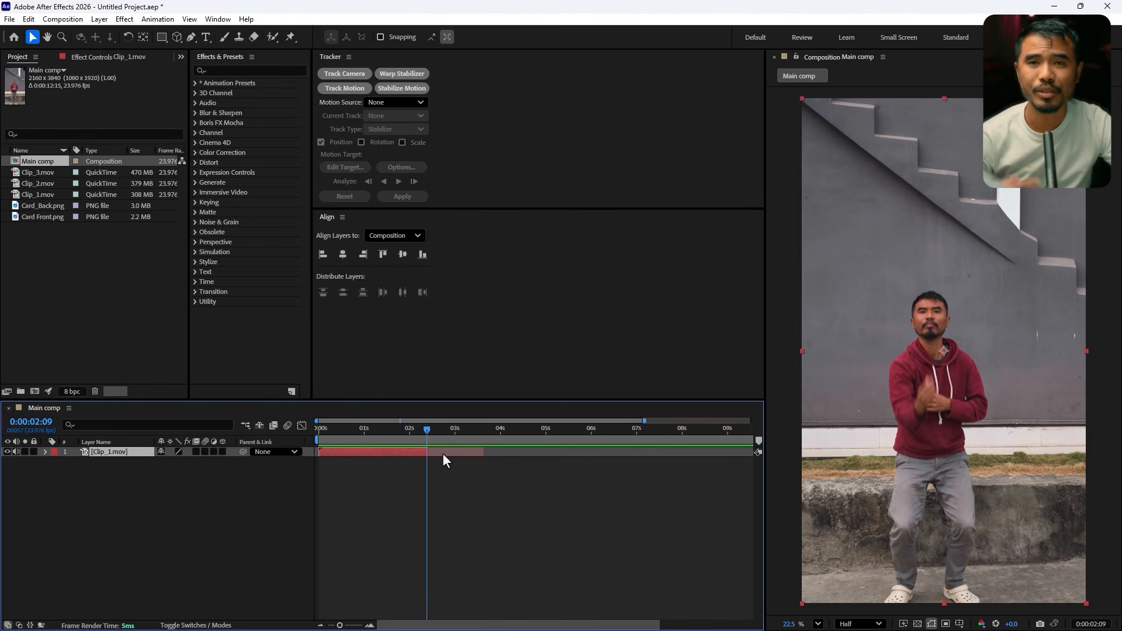
left_click(45, 186)
left_click_drag(45, 186, 426, 442)
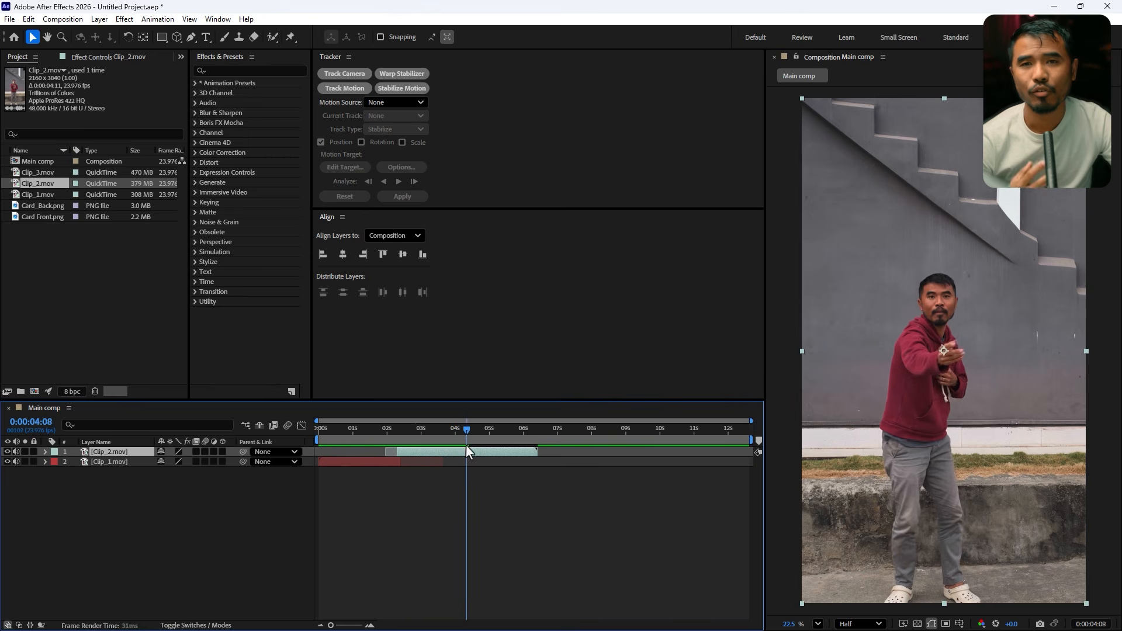
- Split Clip_2.mov at 0:00:06:08, where the man has left the frame
left_click_drag(465, 445, 532, 449)
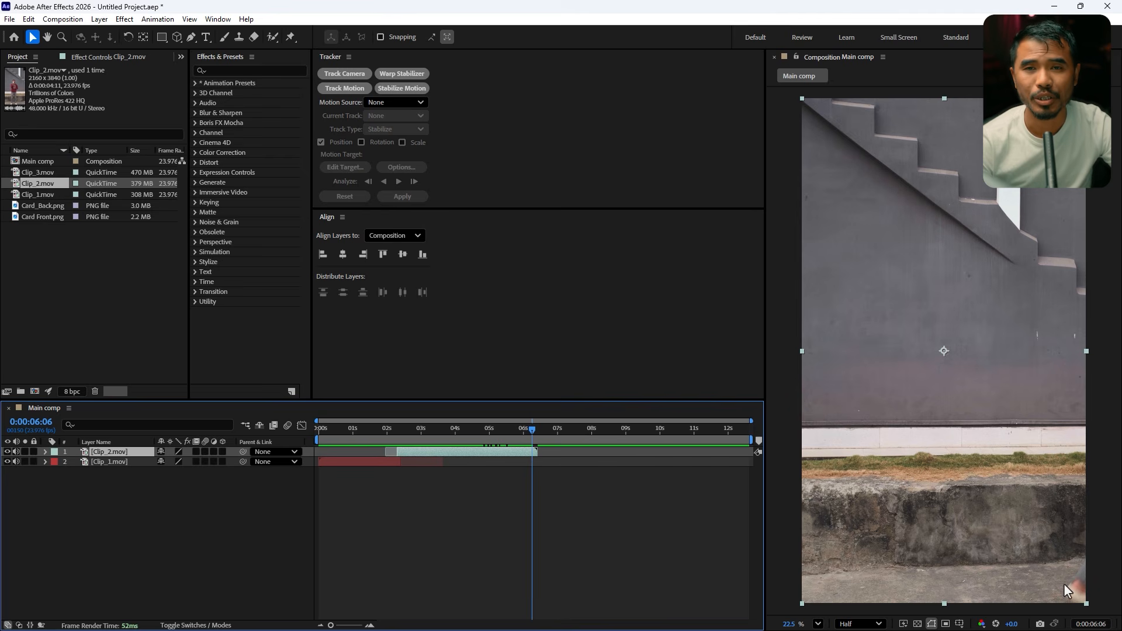
left_click_drag(535, 435, 538, 437)
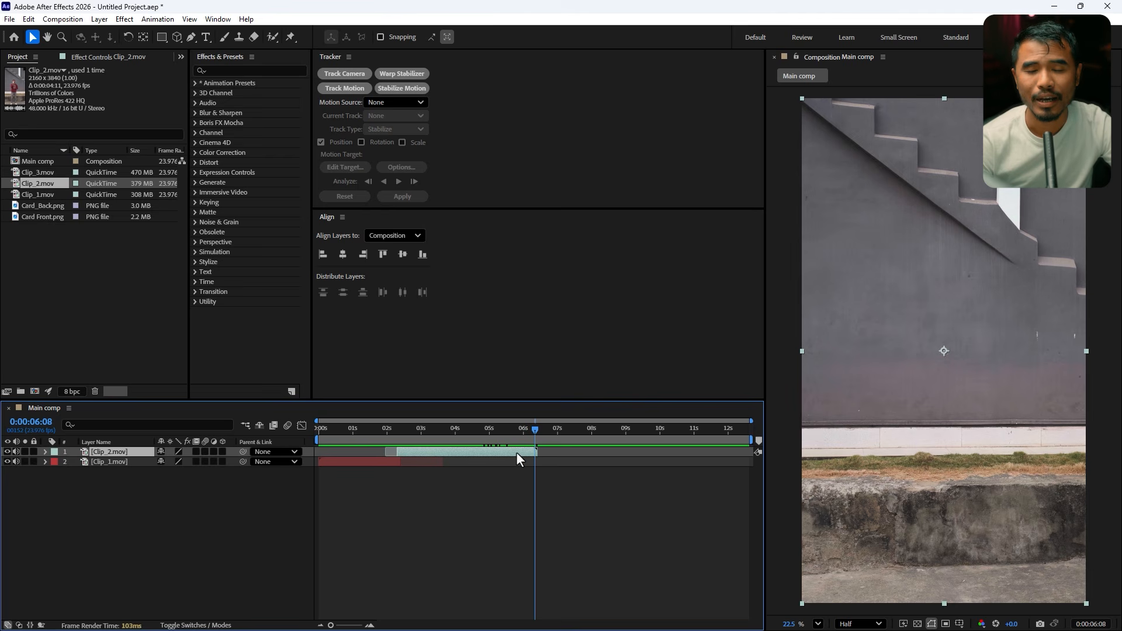
key("ctrl+shift+d")
- Apply Freeze Frame to the short second part of Clip_2.mov at 0:00:06:08
key(";")
right_click(564, 457)
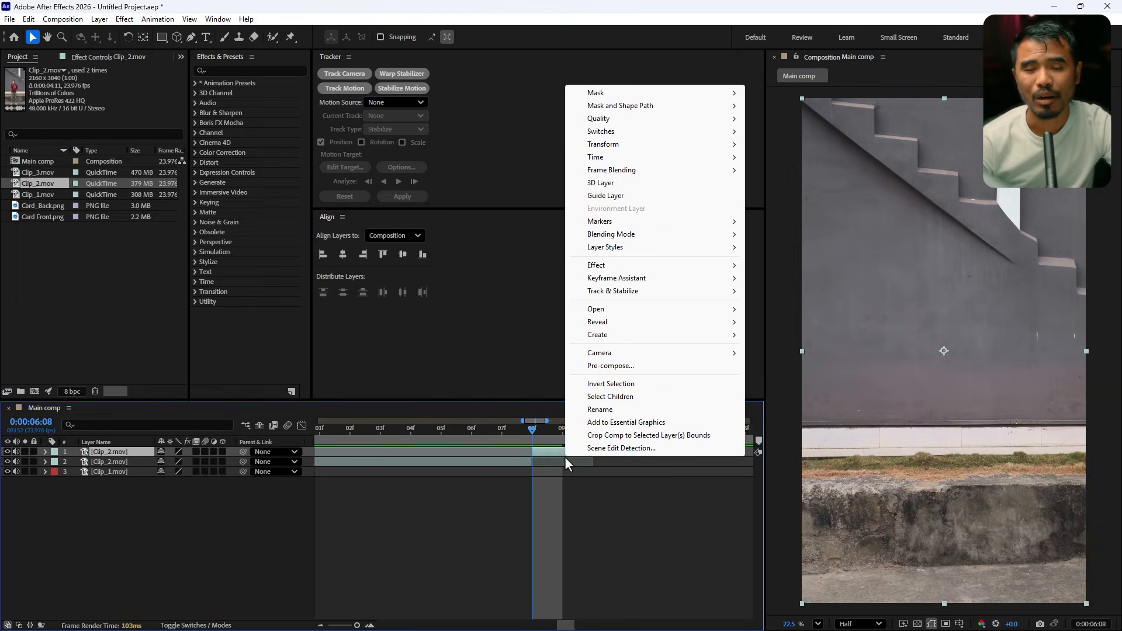
right_click(552, 449)
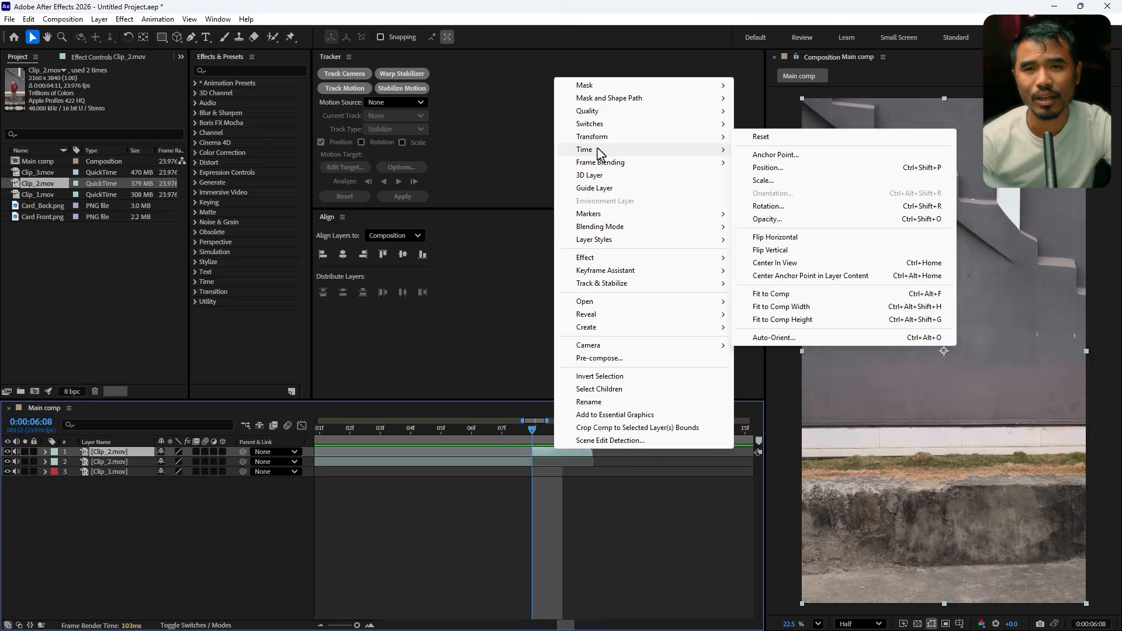
mouse_move(596, 153)
left_click(799, 189)
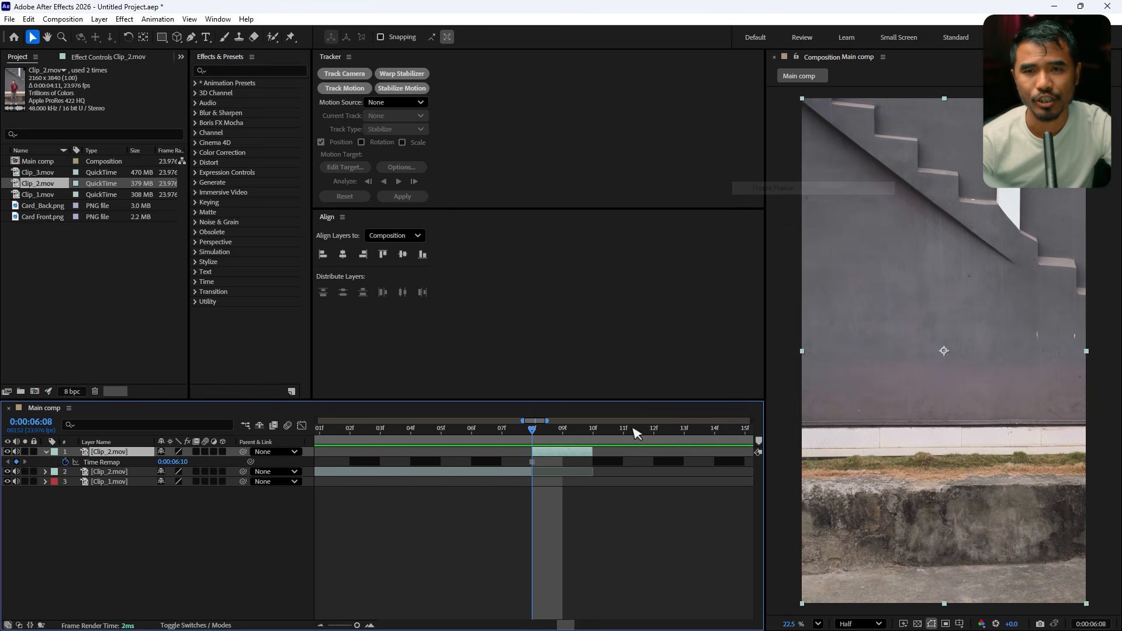
- Move the frozen Clip_2.mov layer beneath all clips and extend it across the whole composition
left_click_drag(123, 454, 142, 529)
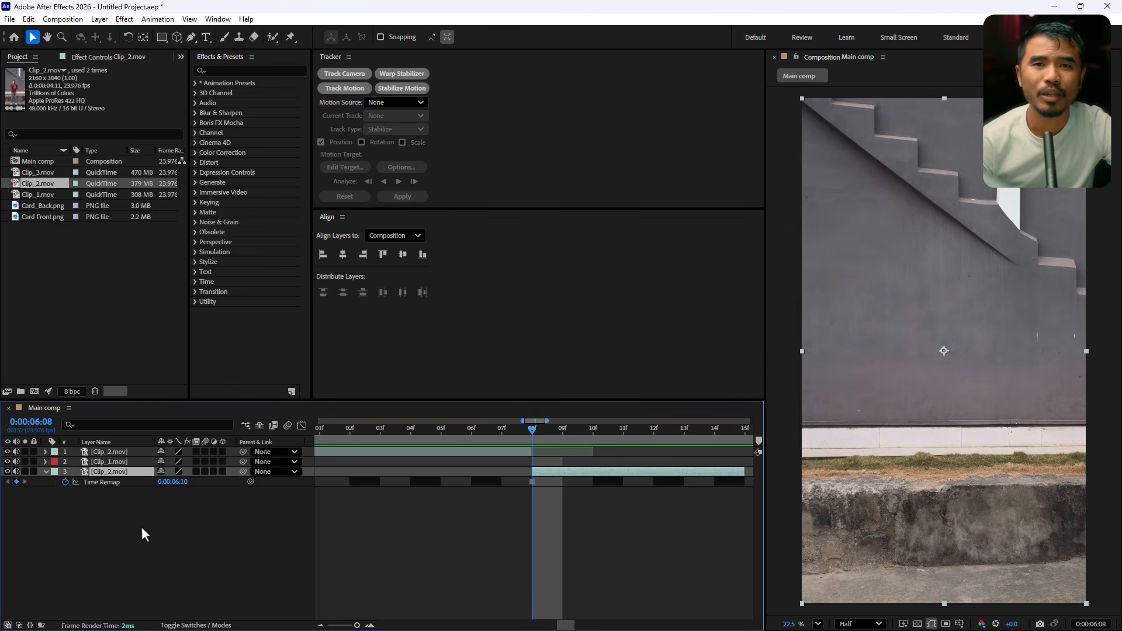
key("semicolon")
left_click_drag(548, 471, 736, 471)
left_click_drag(613, 474, 411, 487)
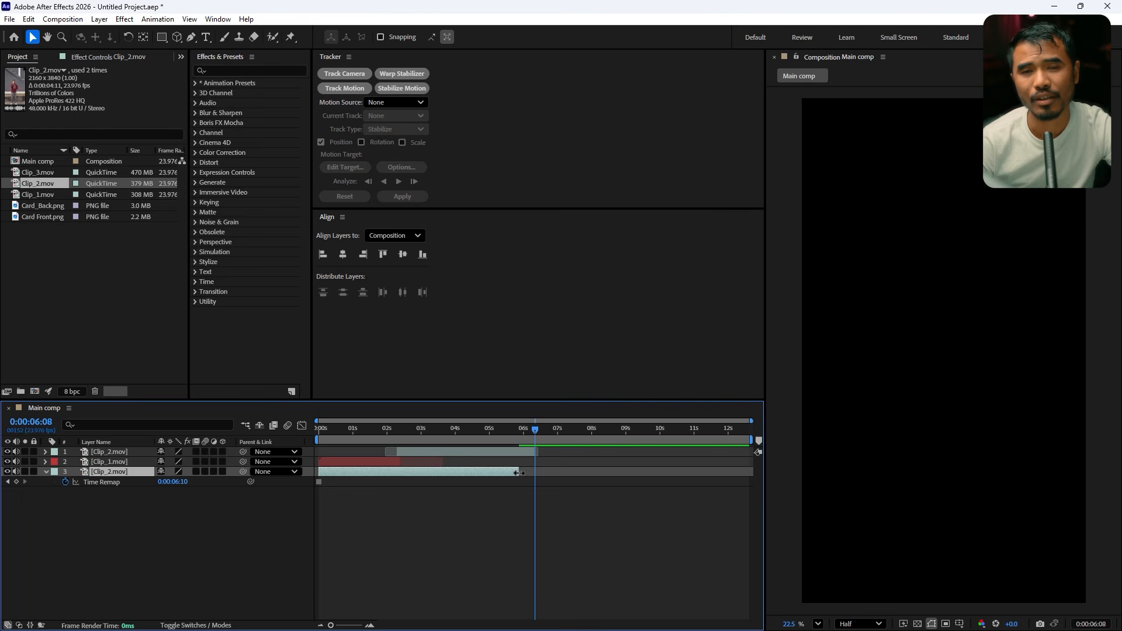
left_click_drag(518, 472, 749, 475)
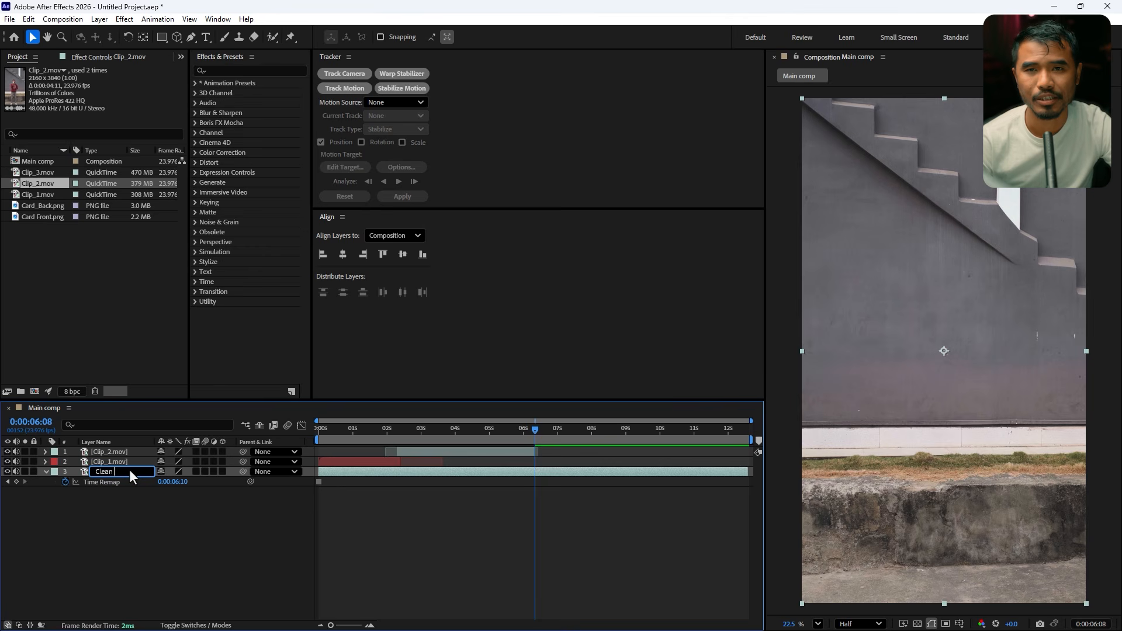
- Rename the frozen layer Clean Plate and give it the Sandstone label colour
type("Plate")
key("Return")
left_click(54, 471)
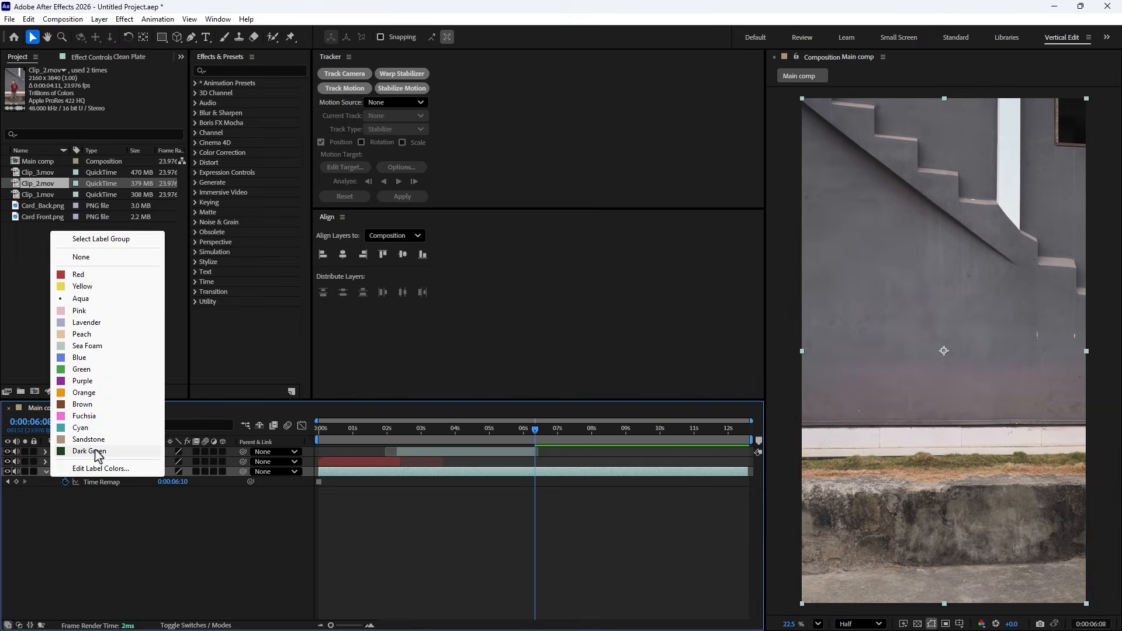
left_click(96, 452)
- Add Clip_3.mov as the uppermost layer near the end of Clip_2.mov and trim its start for the cut
left_click_drag(36, 172, 538, 433)
key("=")
key("=")
key("=")
left_click_drag(536, 433, 426, 450)
key("Page_Up")
key("alt+[")
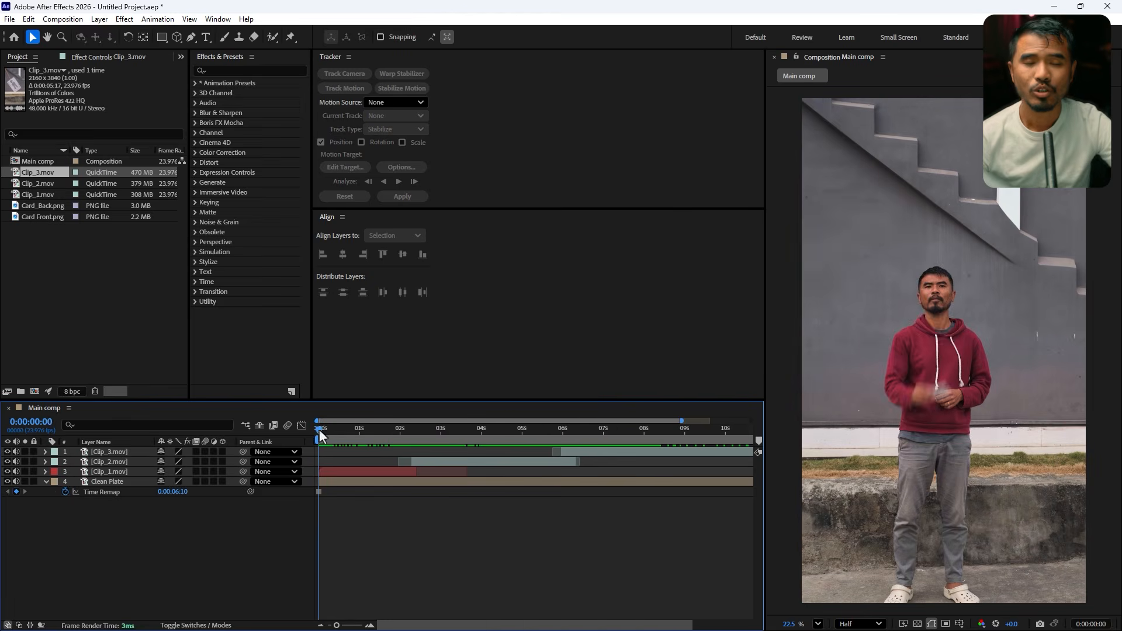
- Split Clip_1.mov at 0:00:00:23 and again at 0:00:01:11 to isolate the flying card section
left_click_drag(318, 433, 359, 430)
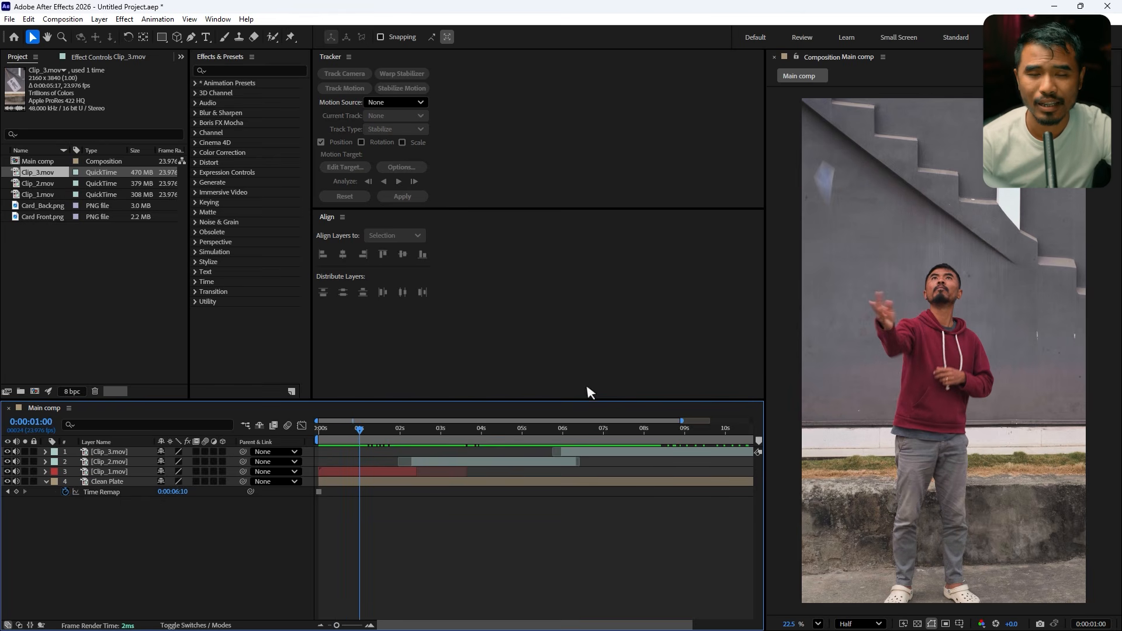
key("Page_Up")
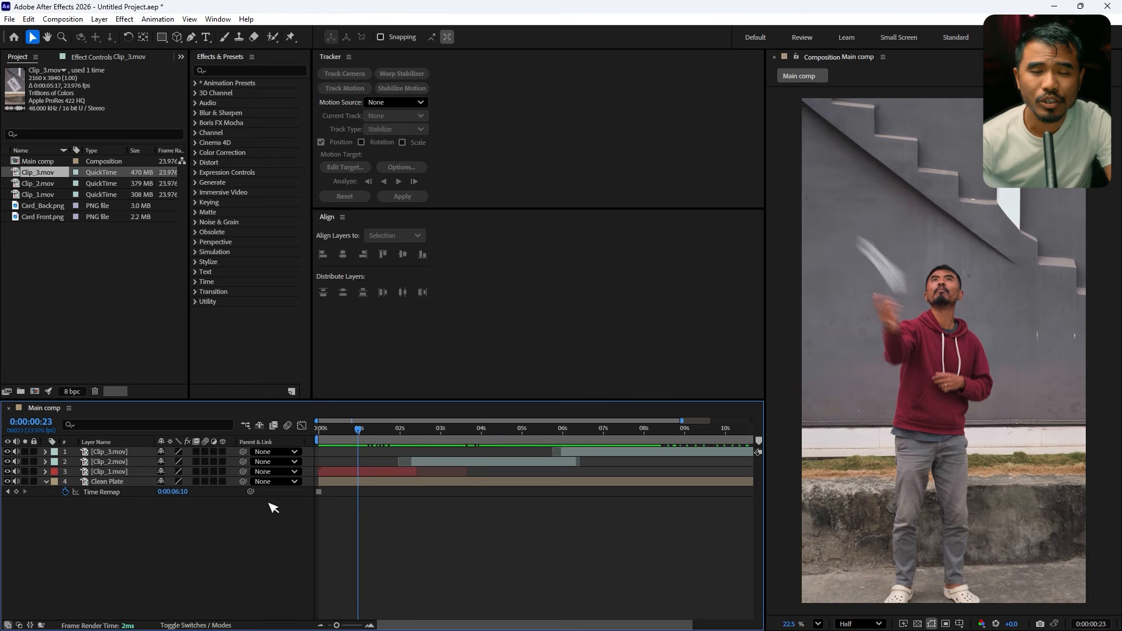
left_click(358, 472)
key("ctrl+shift+d")
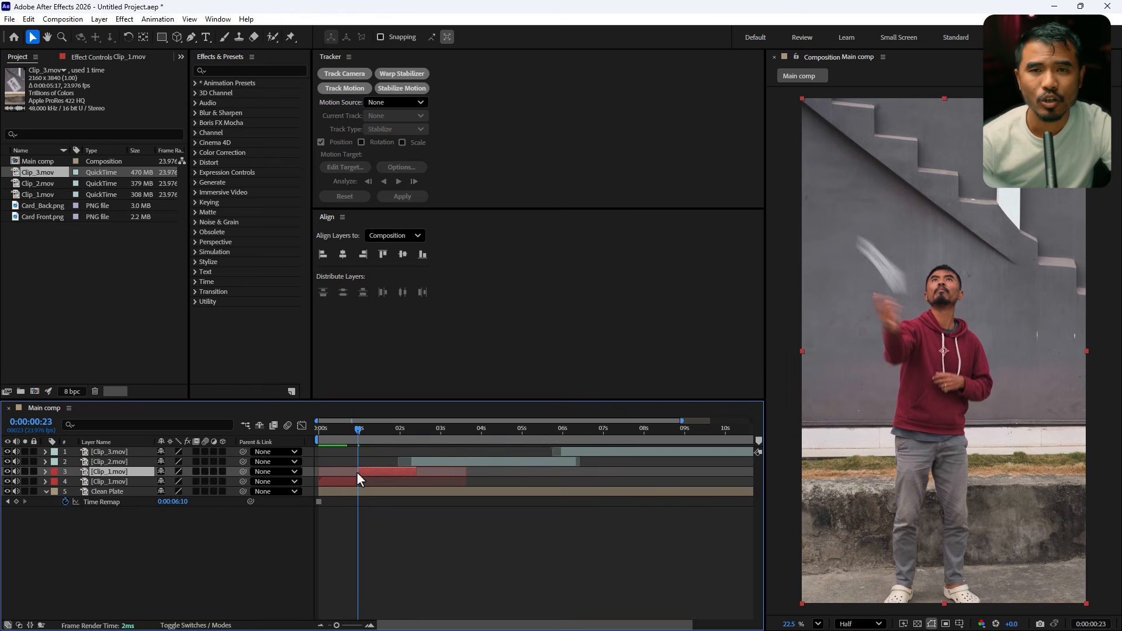
key("space")
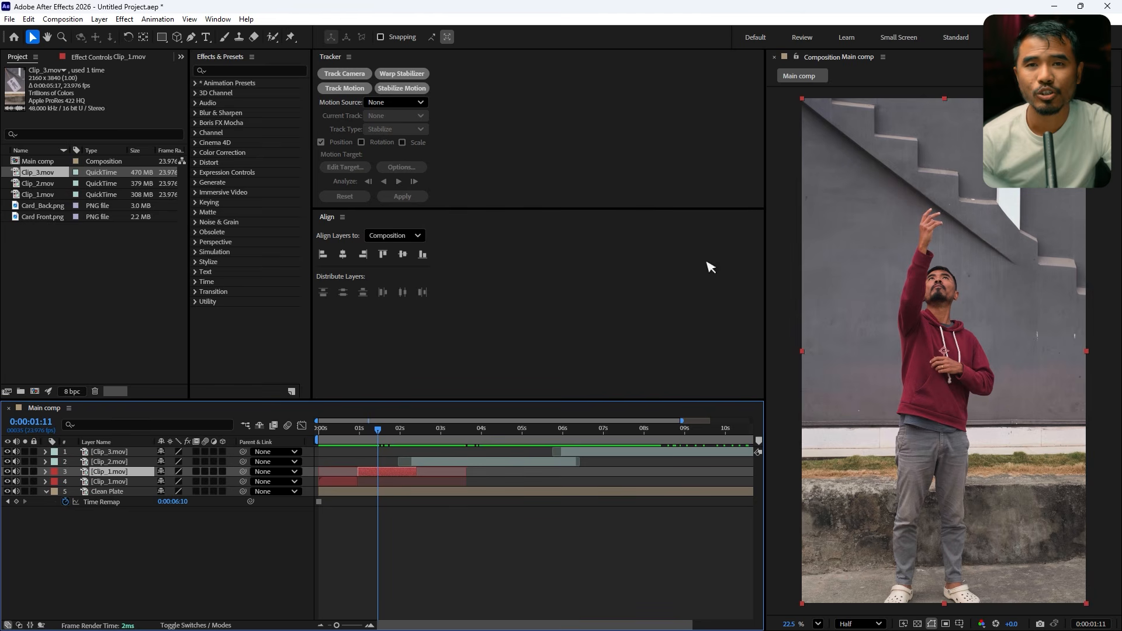
key("ctrl+shift+d")
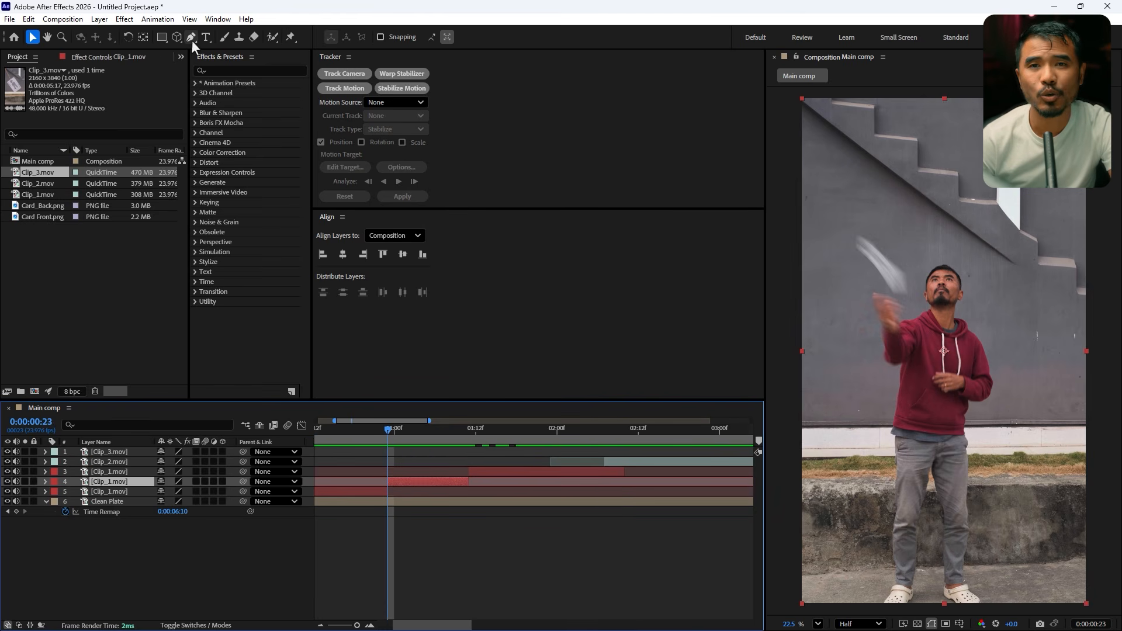
- Draw a Pen tool mask around the motion-blurred card on the middle Clip_1.mov segment at 0:00:00:23
left_click(192, 38)
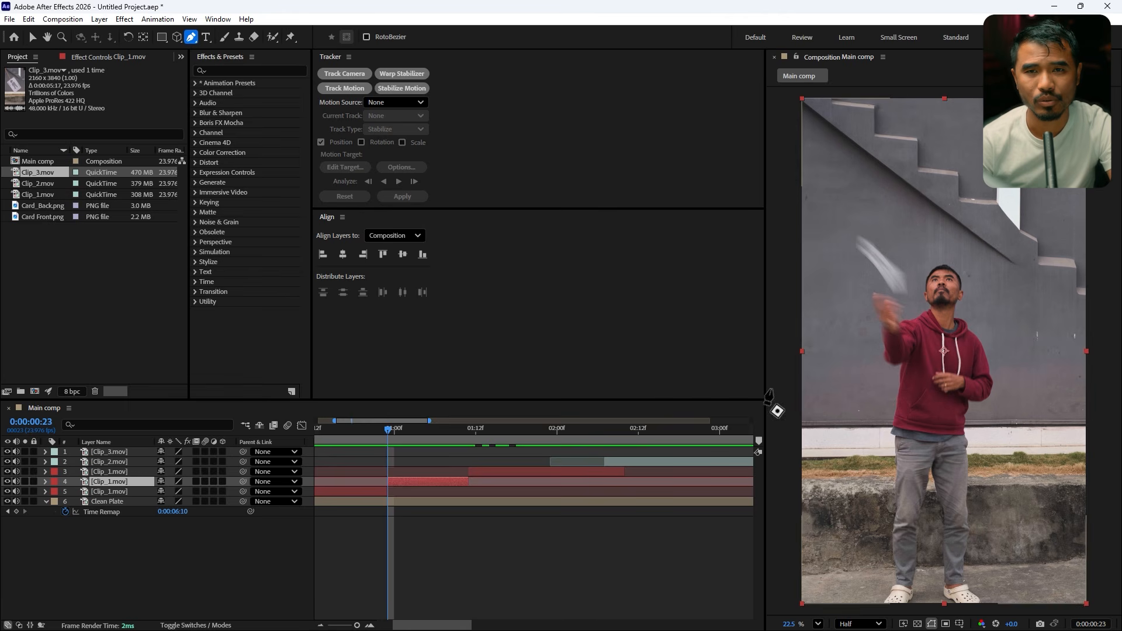
scroll(871, 256, "up", 3)
left_click(857, 202)
left_click(914, 226)
left_click(948, 270)
left_click(963, 306)
scroll(959, 353, "up", 1)
left_click(960, 339)
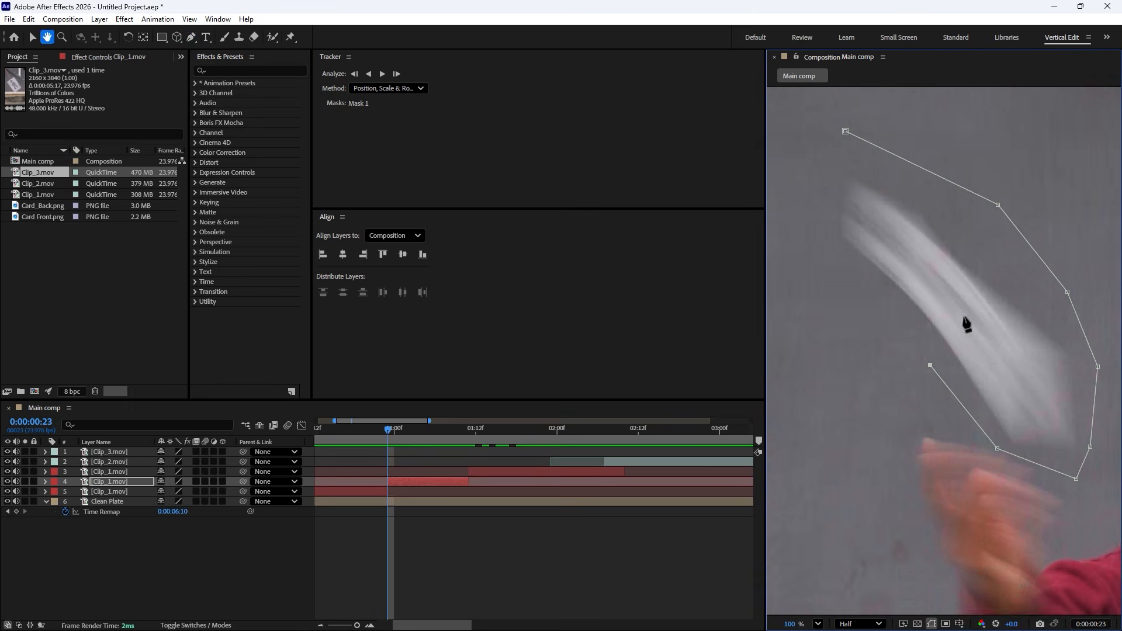
- Set the card mask's mode to Subtract and its feather to 50 pixels
key("m")
left_click(176, 491)
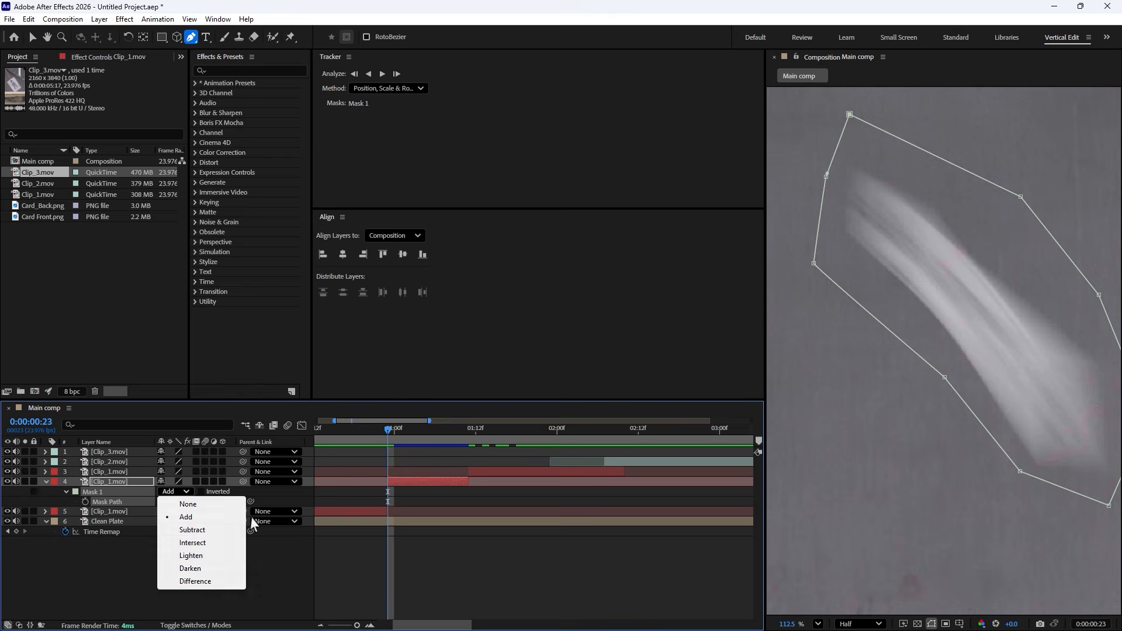
left_click(192, 529)
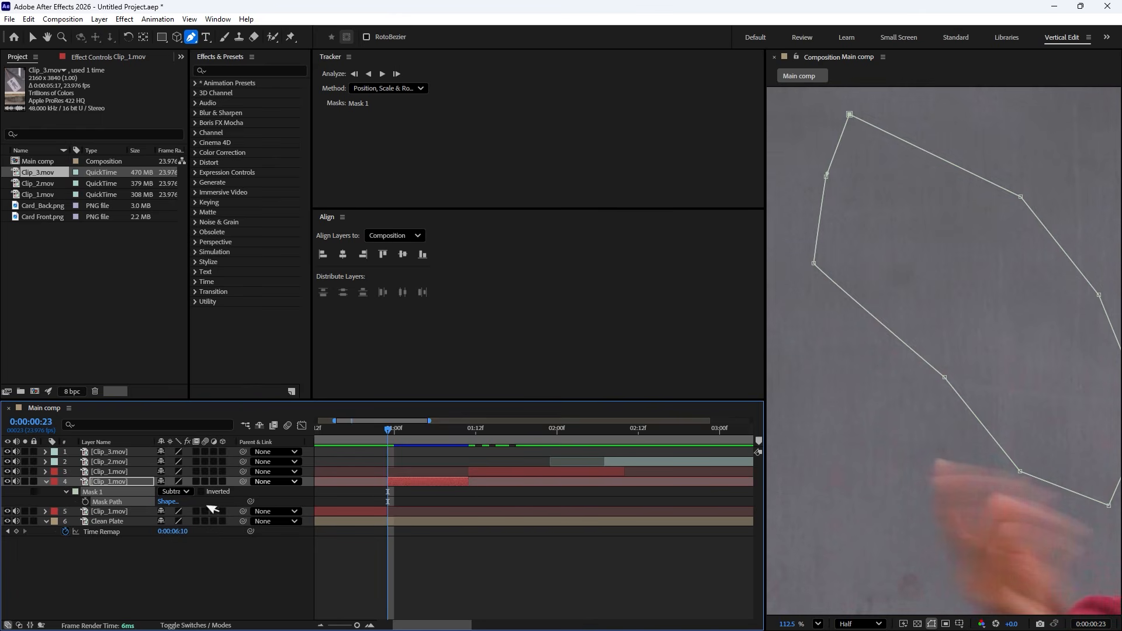
key("f")
left_click(173, 504)
type("50")
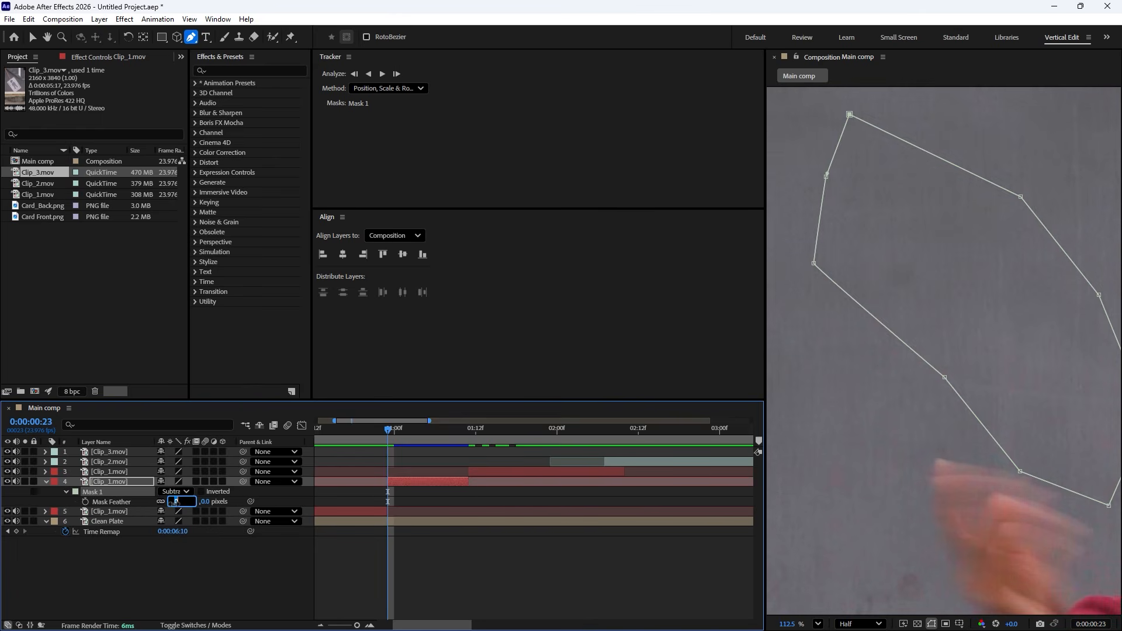
key("Return")
- Turn on Mask Path keyframing for the card mask at 0:00:00:23
key("m")
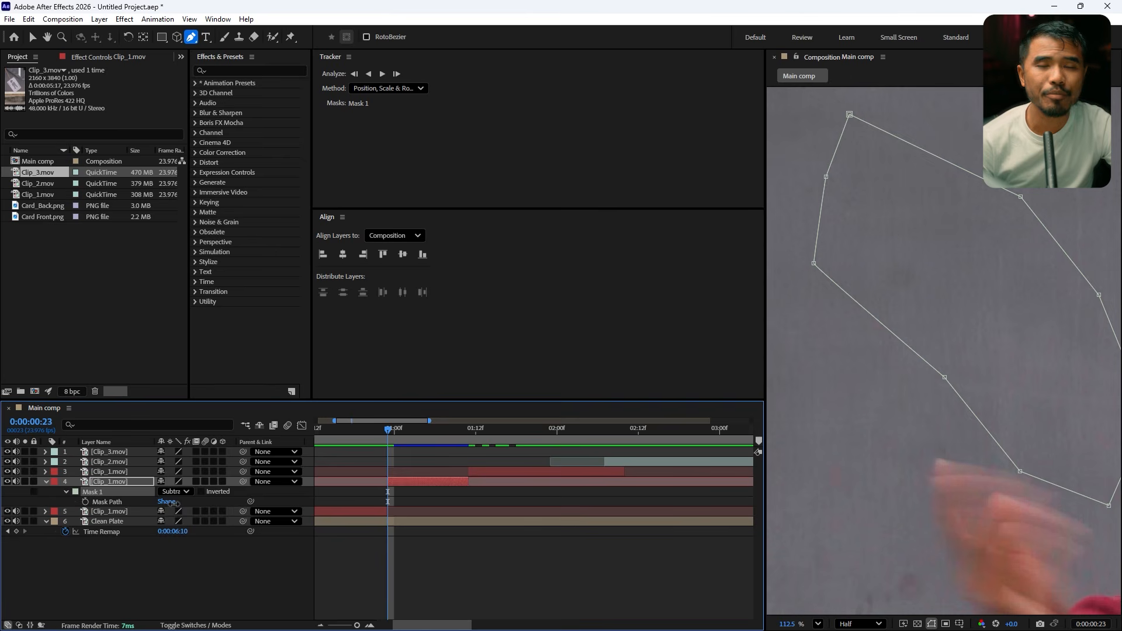
key("m")
key("m")
left_click(86, 501)
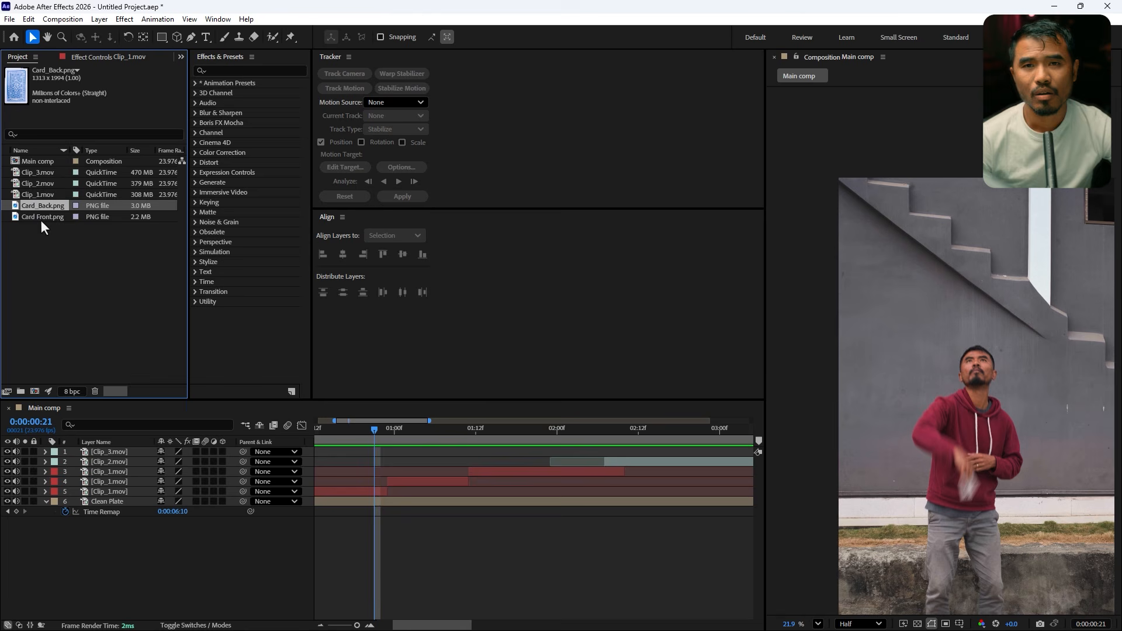
- Create a new composition from Card Front.png and place Card_Back.png beneath the front image
left_click(38, 216)
left_click(35, 391)
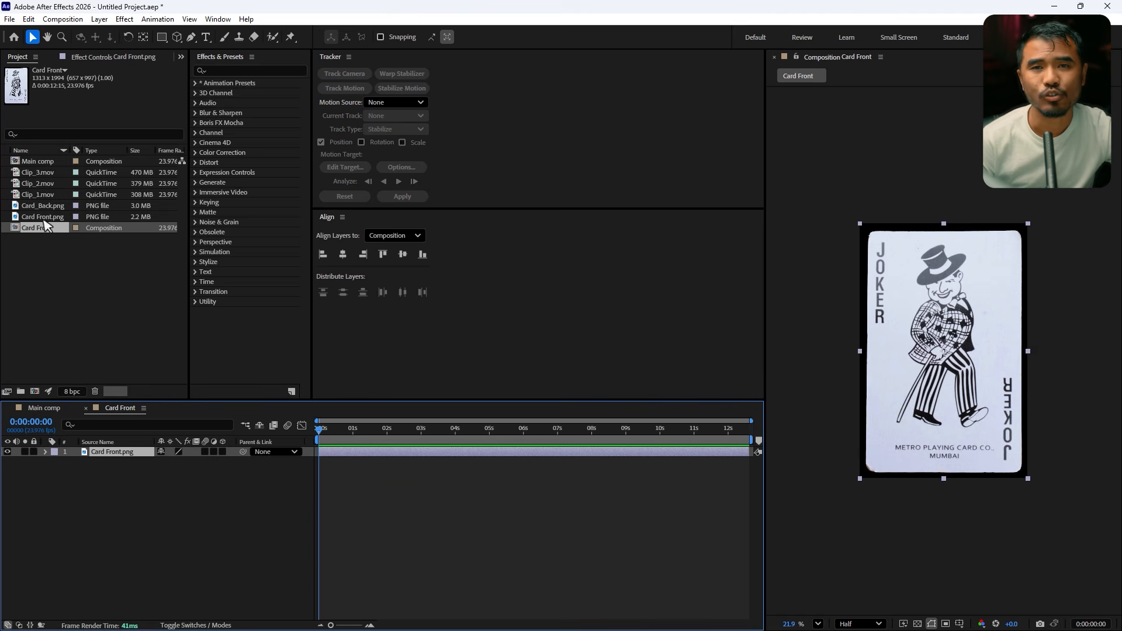
left_click_drag(45, 208, 157, 453)
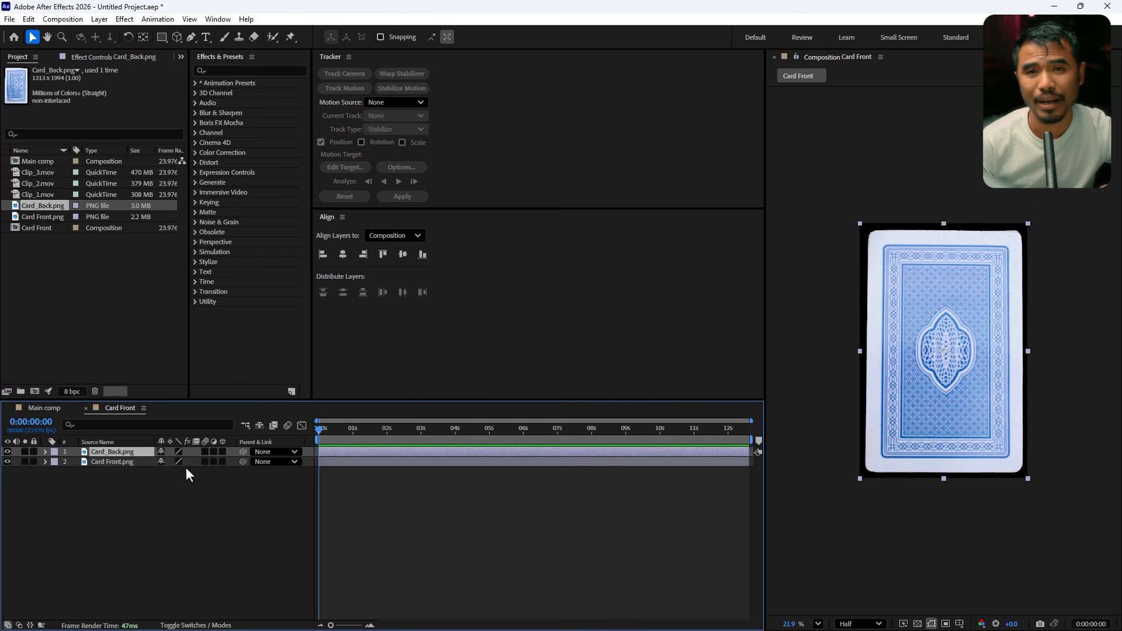
left_click_drag(135, 451, 138, 488)
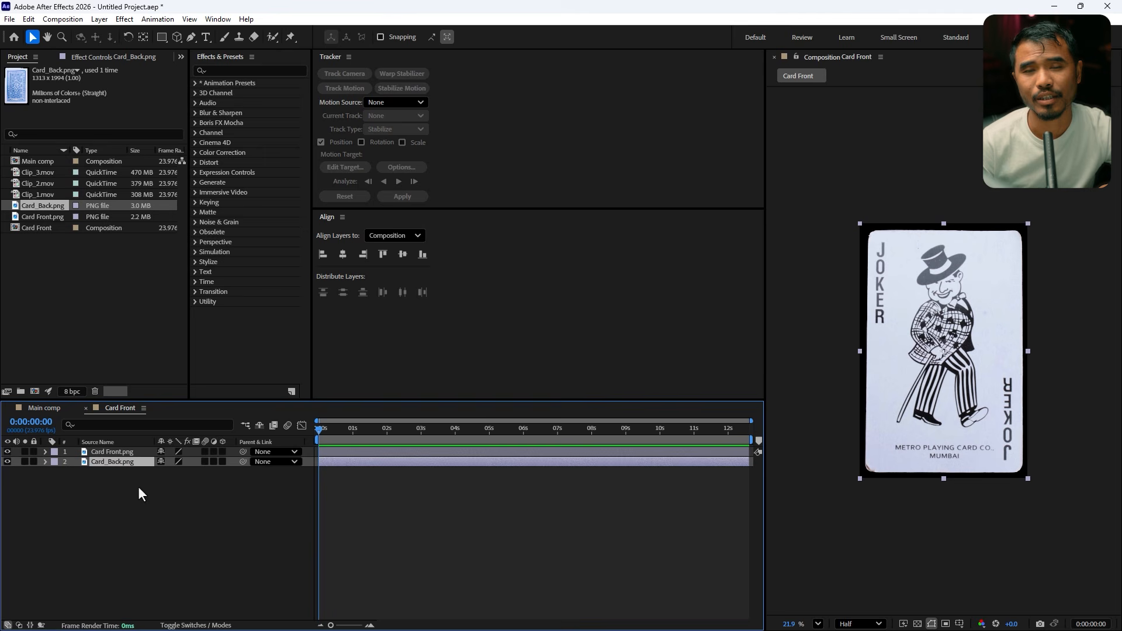
- Make both card layers 3D and rename the composition Card
left_click_drag(221, 451, 219, 490)
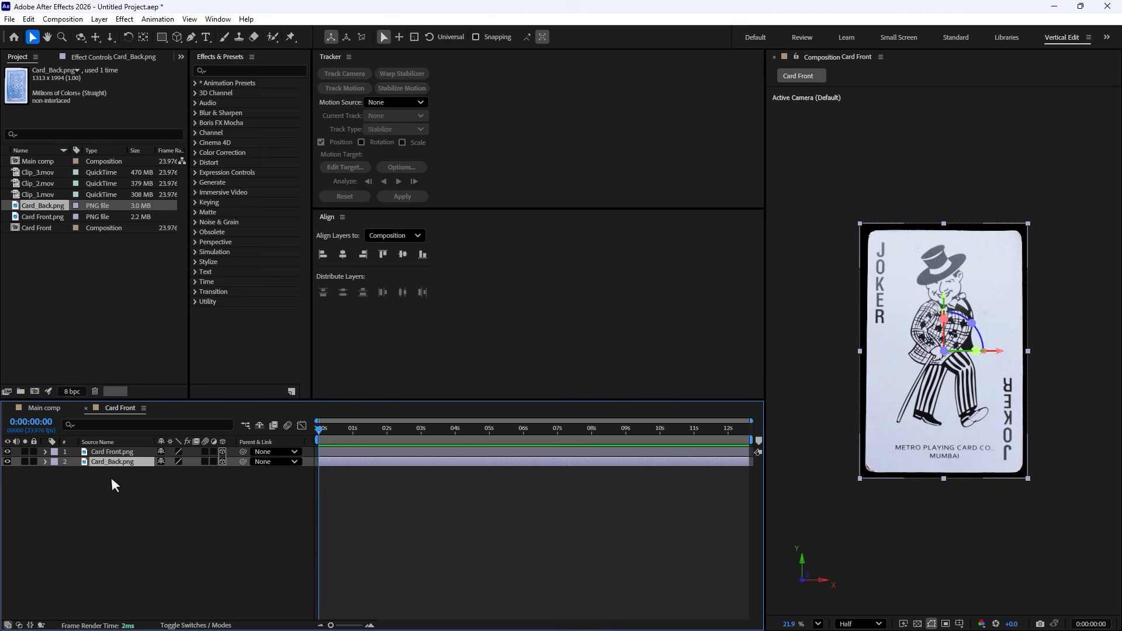
key("ctrl+k")
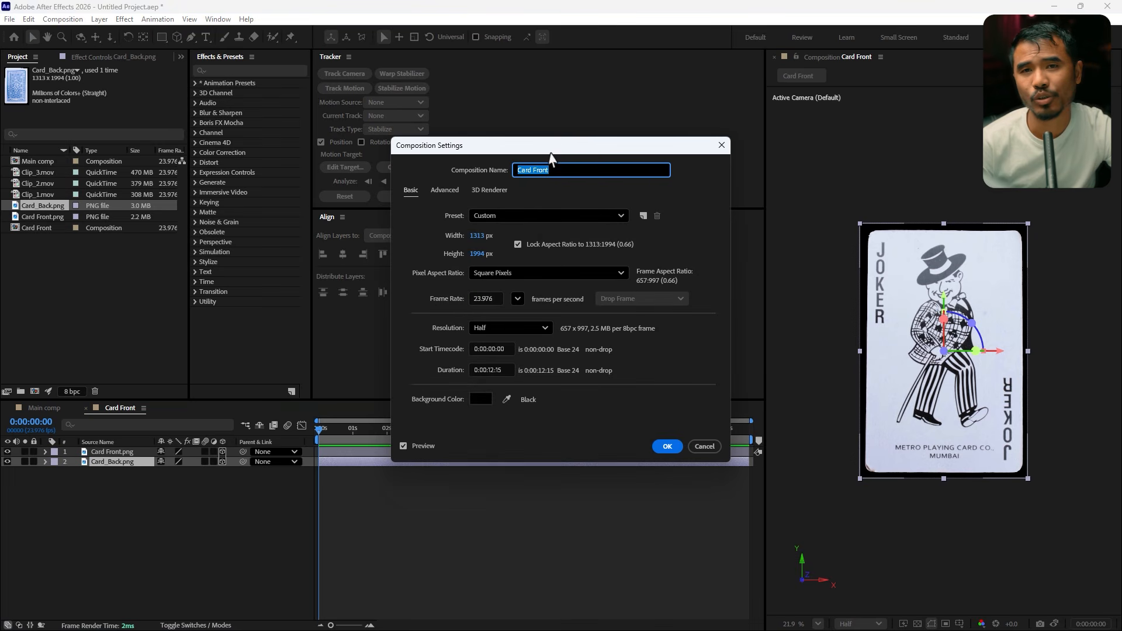
key("Return")
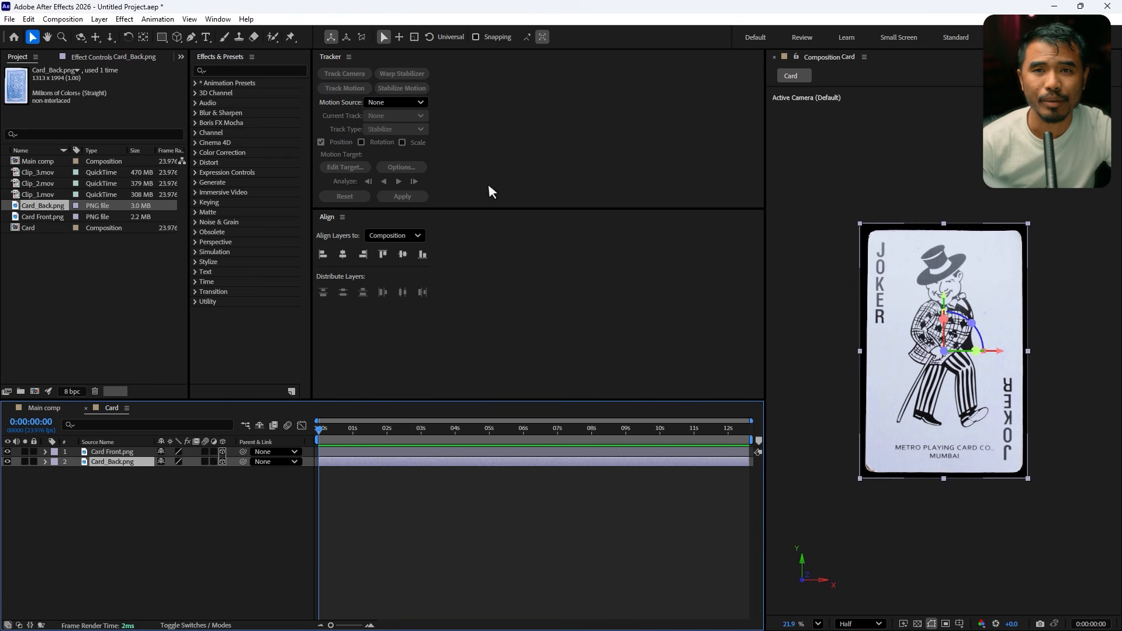
- Add a null object to the Card composition
left_click(100, 19)
mouse_move(117, 32)
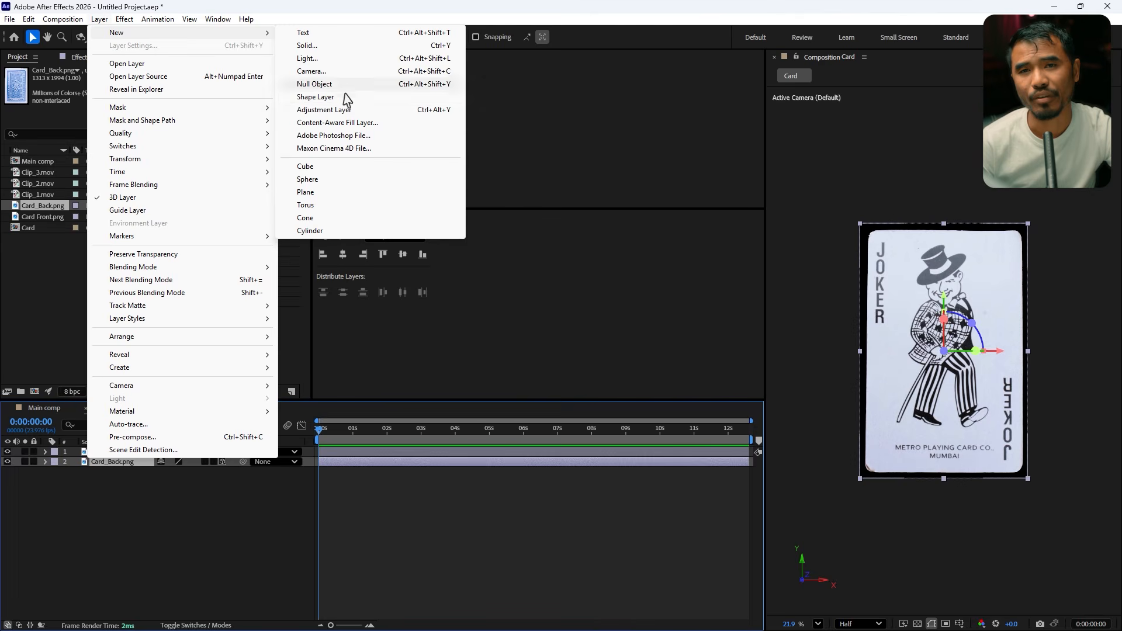
left_click(340, 85)
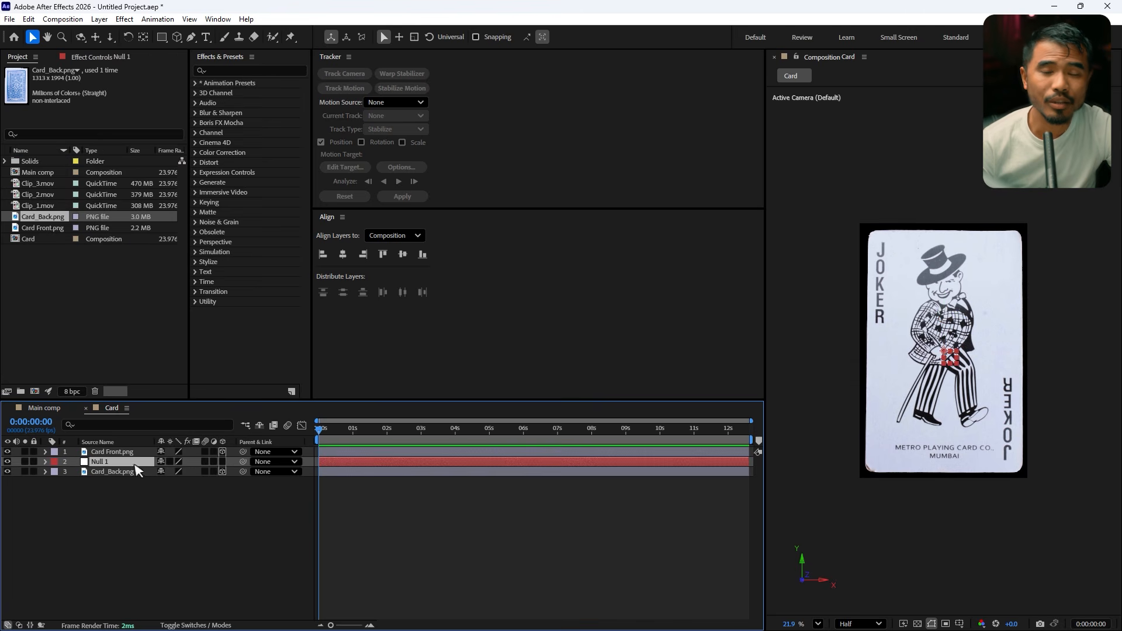
- Move Null 1 above the card images, make it 3D, and parent both card layers to it
mouse_move(135, 464)
left_mouse_down()
mouse_move(132, 455)
mouse_move(181, 458)
mouse_move(135, 451)
left_mouse_up()
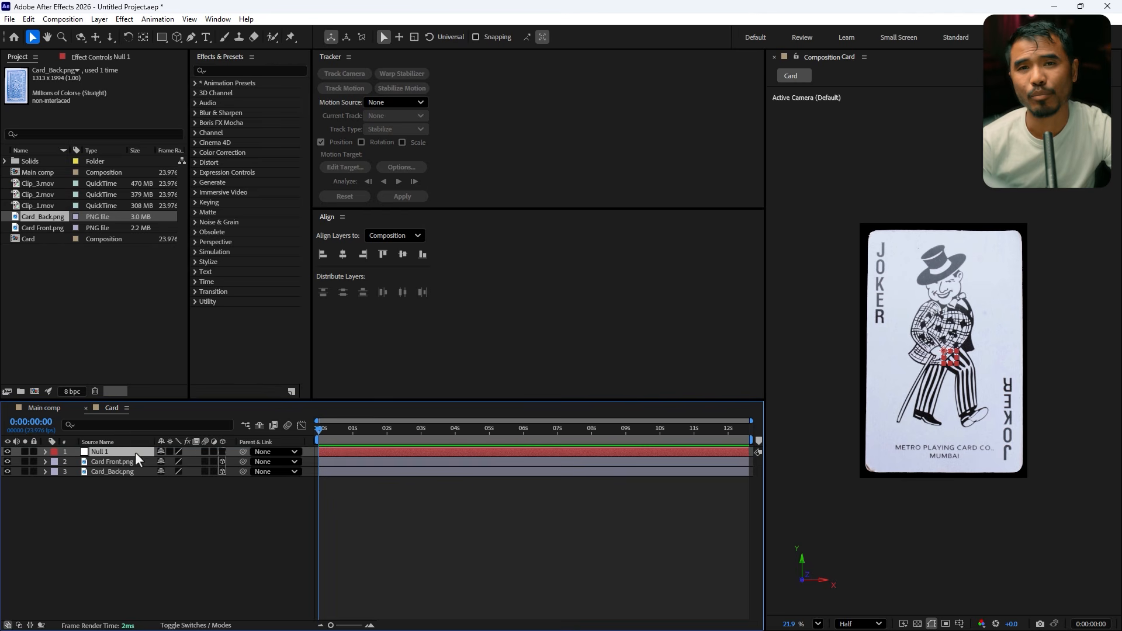
left_click(222, 452)
left_click(114, 462)
left_click(141, 471, "shift")
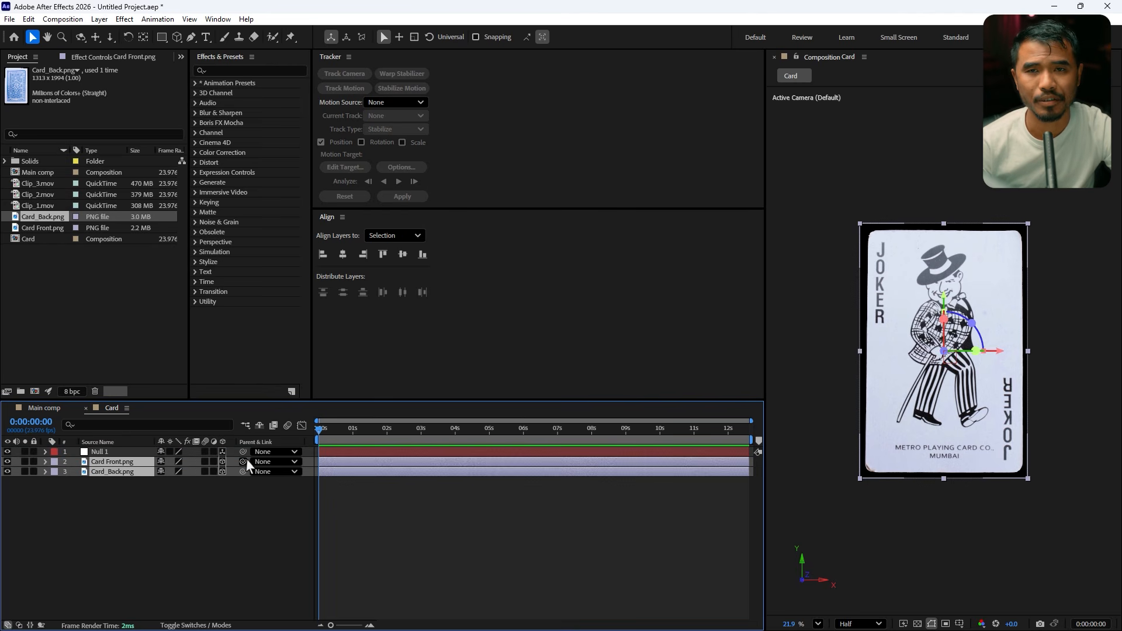
left_click_drag(243, 461, 109, 452)
- Try rotating the card with Null 1's Orientation, and undo the rotation
left_click(107, 452)
key("r")
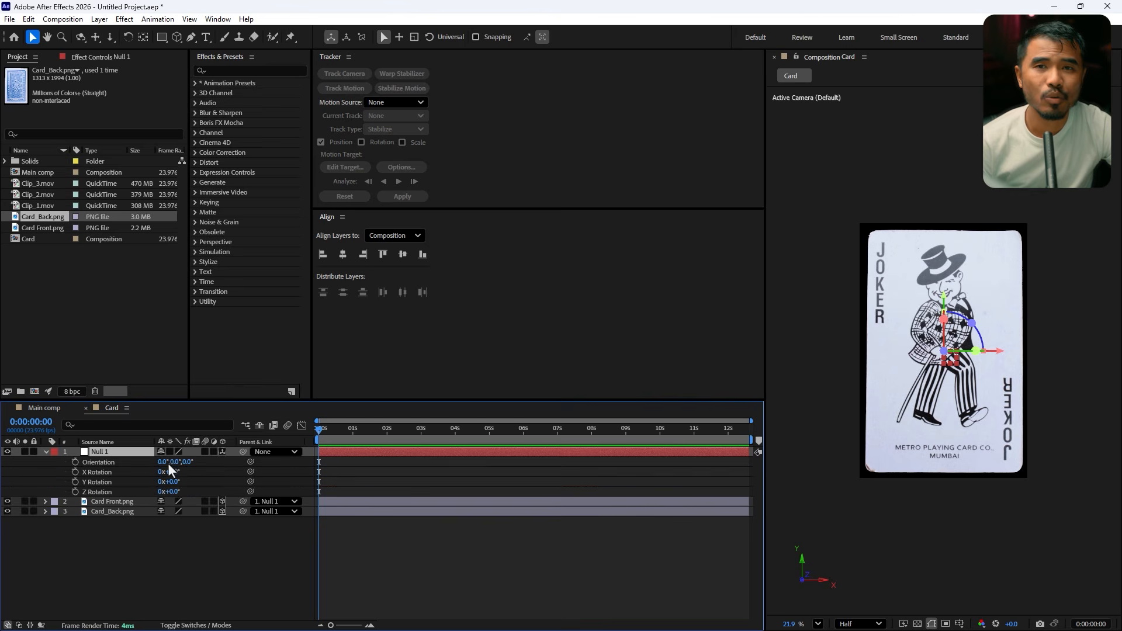
left_click_drag(176, 462, 213, 465)
key("ctrl+z")
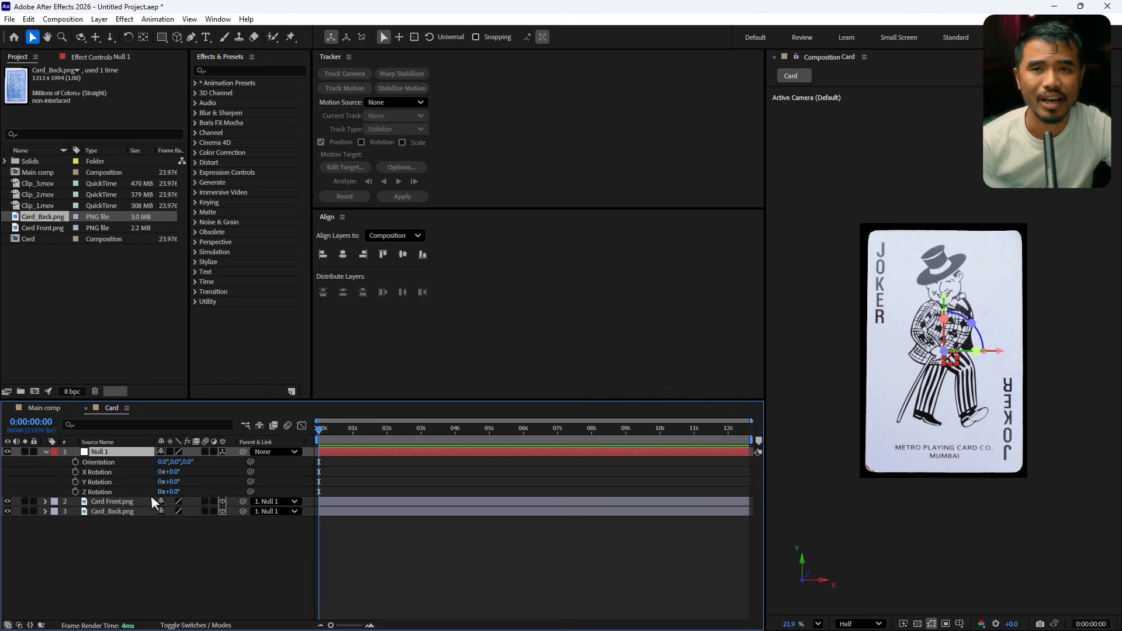
- Set Card_Back.png's Z position to 1 and check both card sides by rotating Null 1
left_click(123, 510)
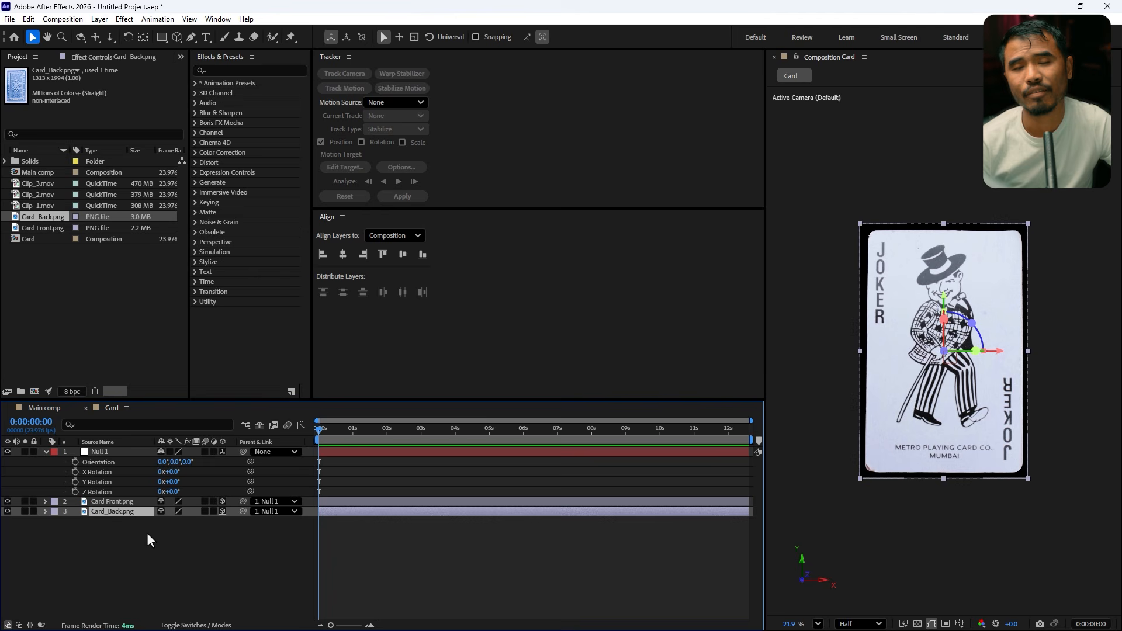
key("p")
left_click(185, 521)
type("0")
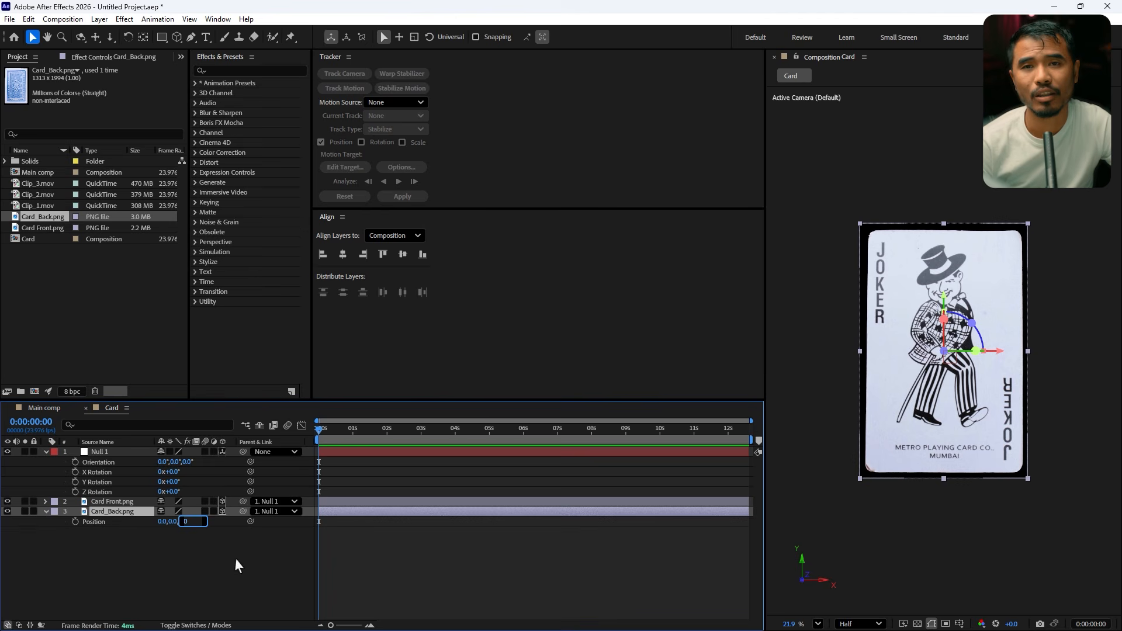
type(",-1")
key("Return")
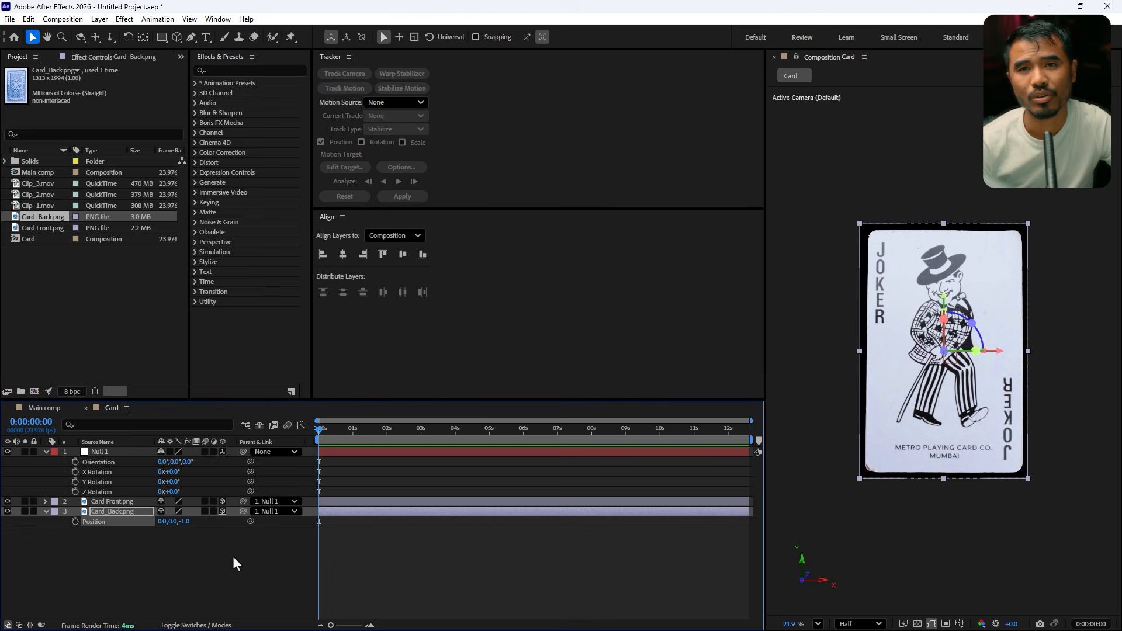
left_click(186, 521)
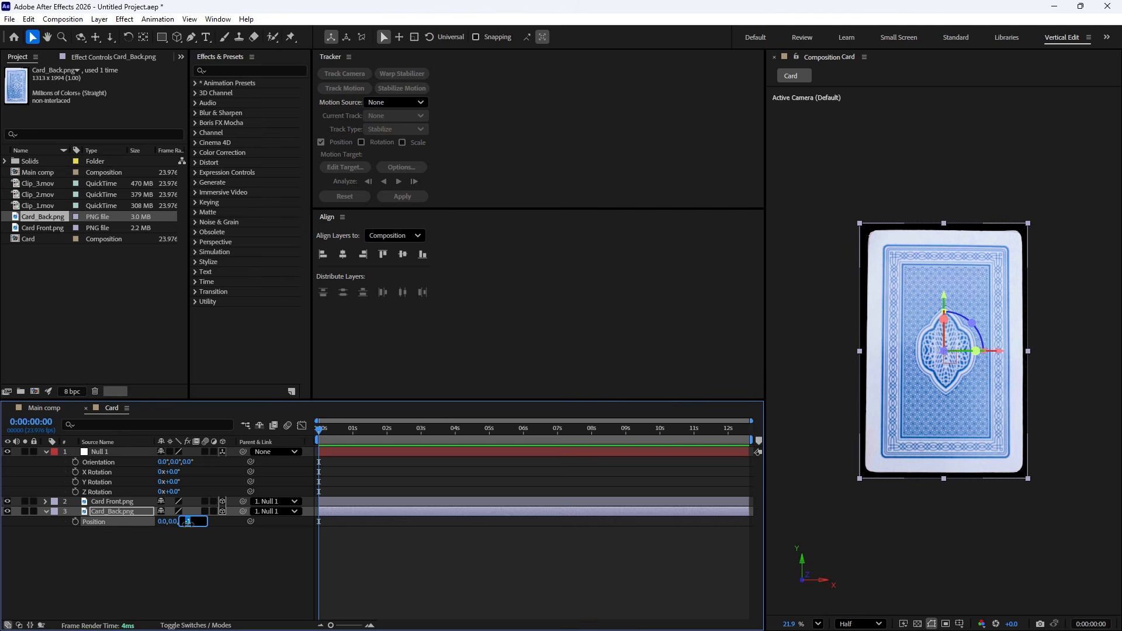
key("Return")
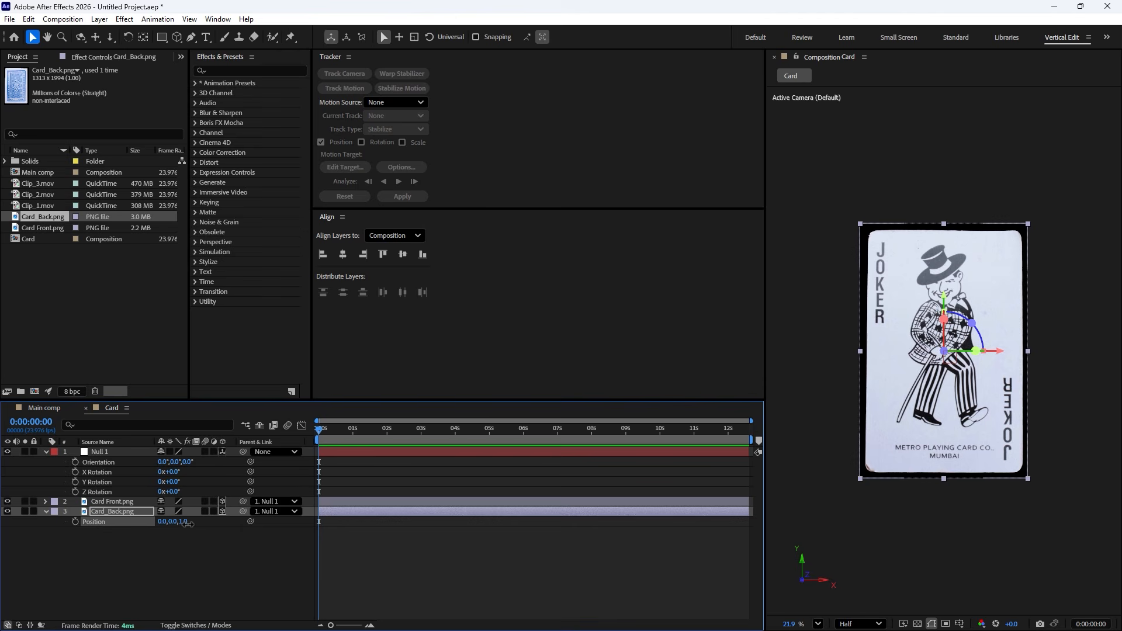
left_click(47, 512)
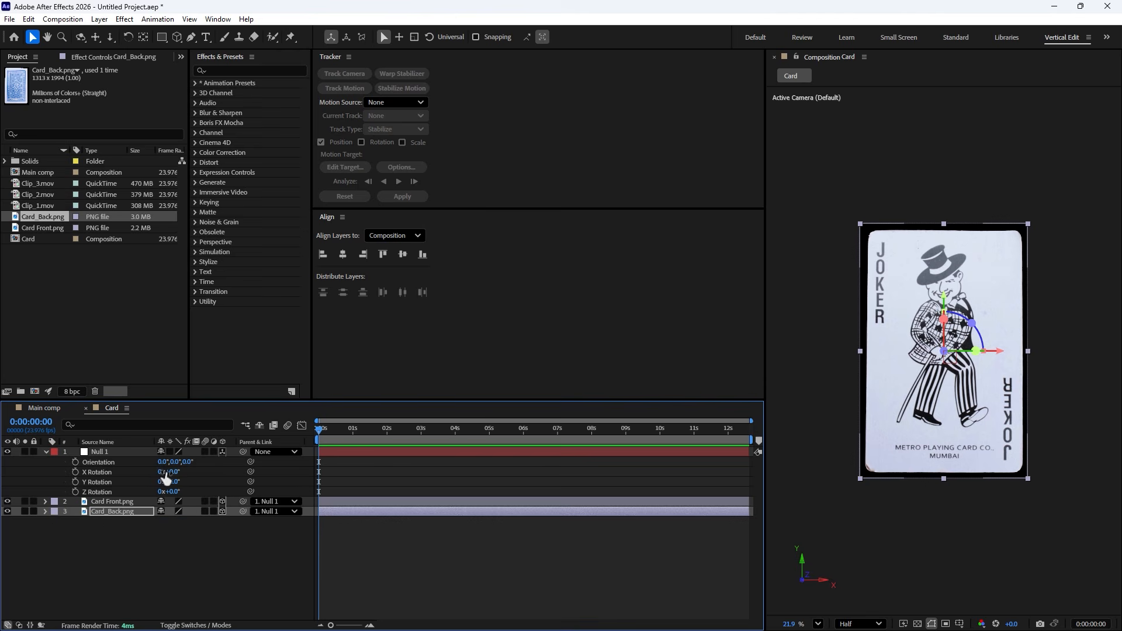
left_click_drag(175, 466, 139, 464)
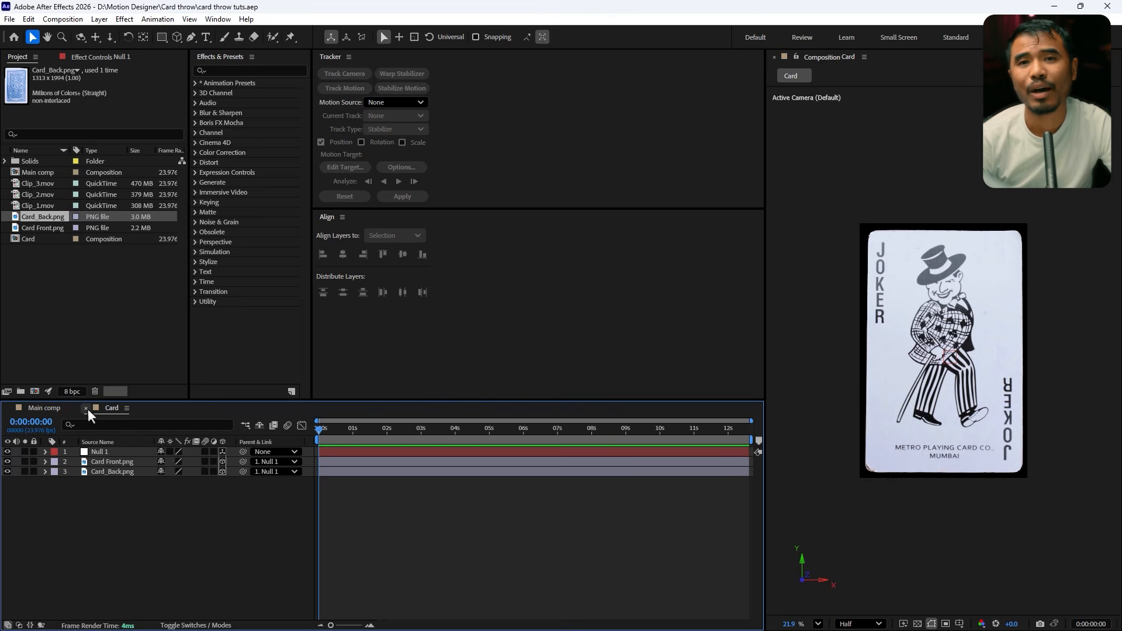
- Add the Card composition to Main comp as a 3D layer with Collapse Transformations enabled
left_click(818, 623)
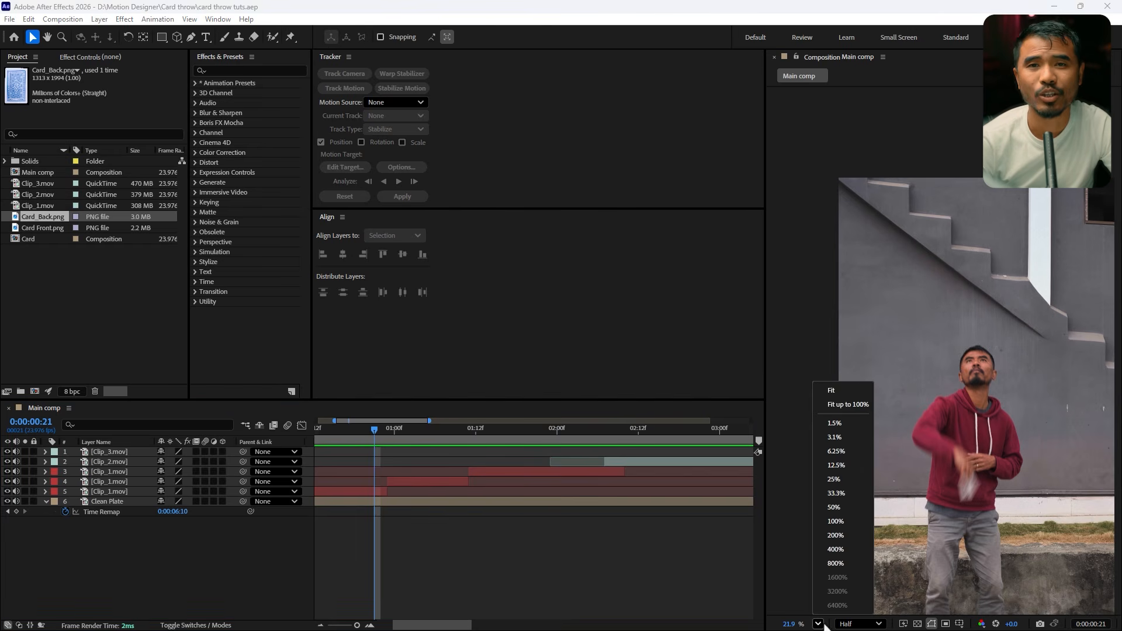
left_click(844, 388)
left_click(40, 240)
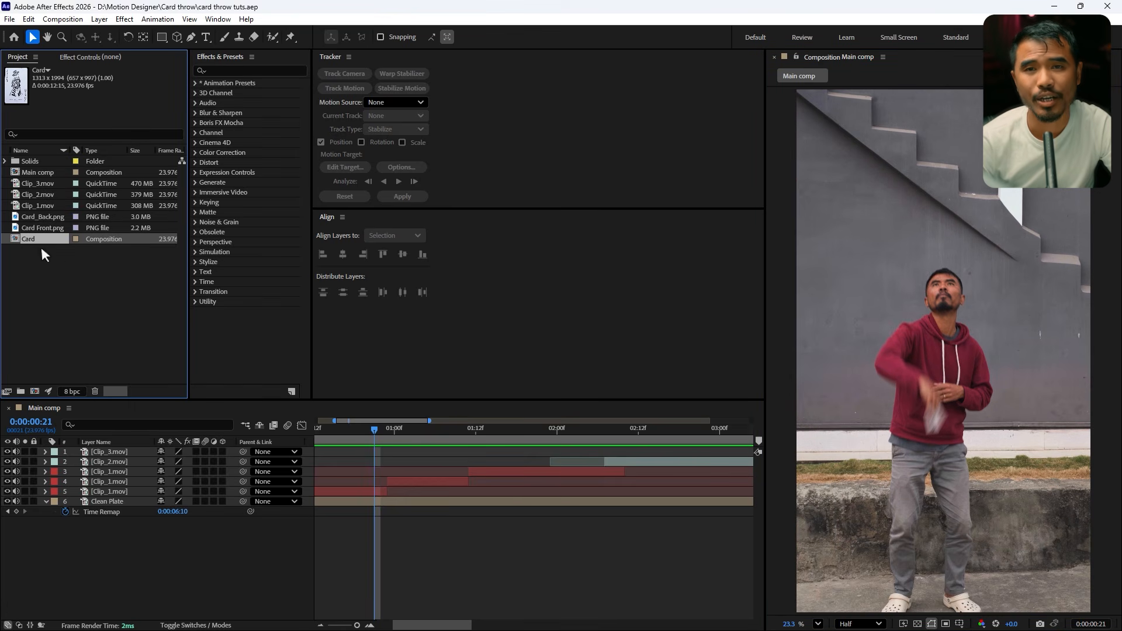
left_click_drag(44, 239, 170, 450)
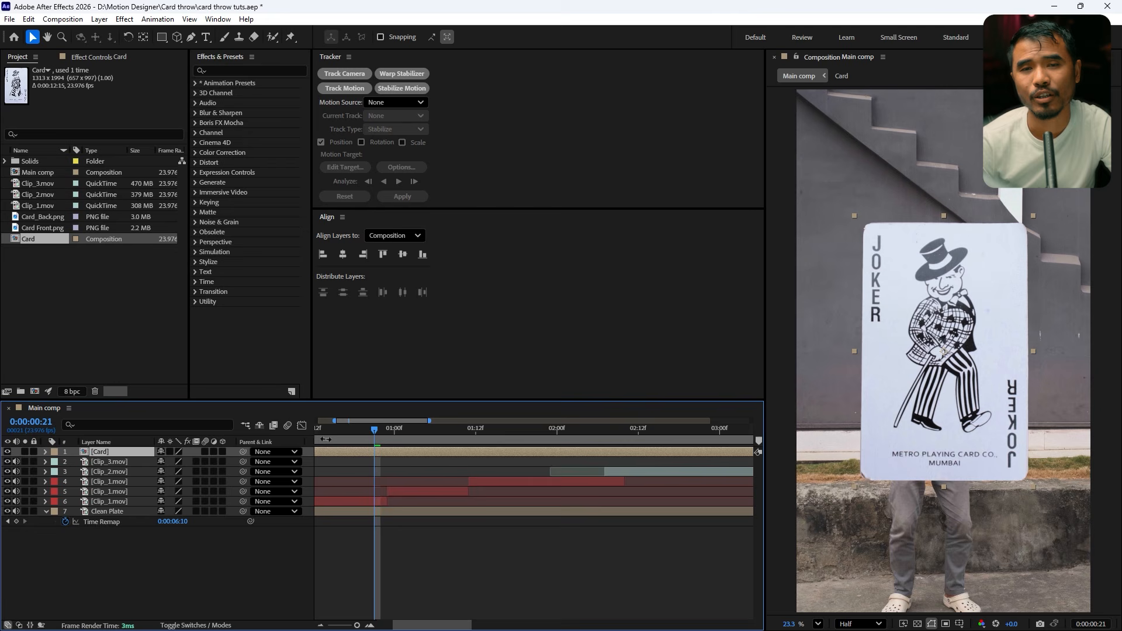
left_click(222, 452)
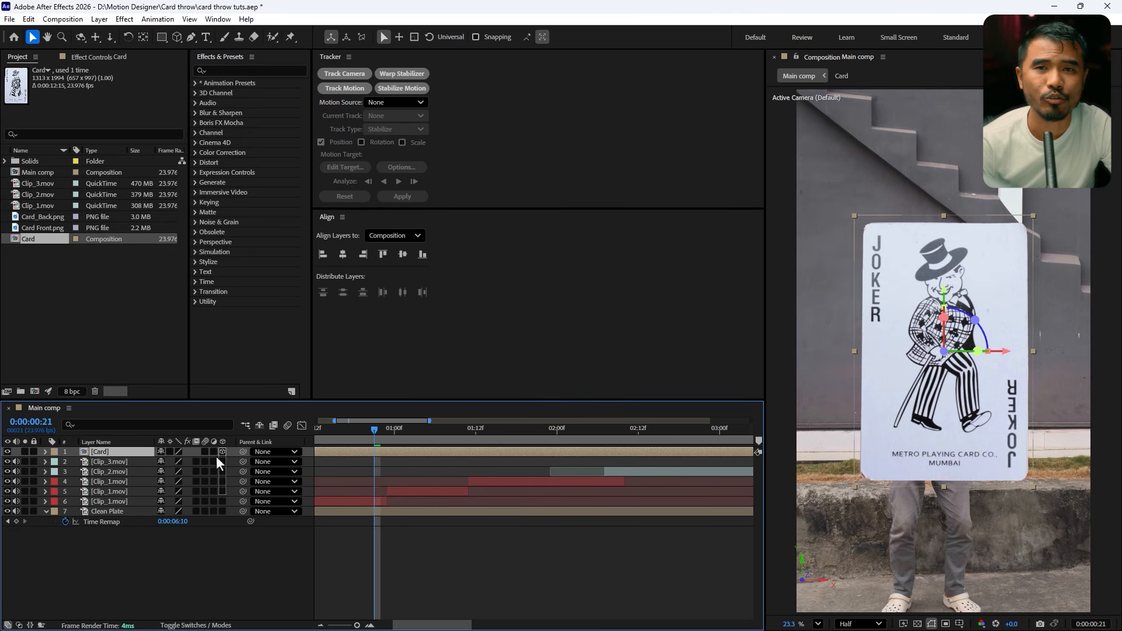
left_click(171, 454)
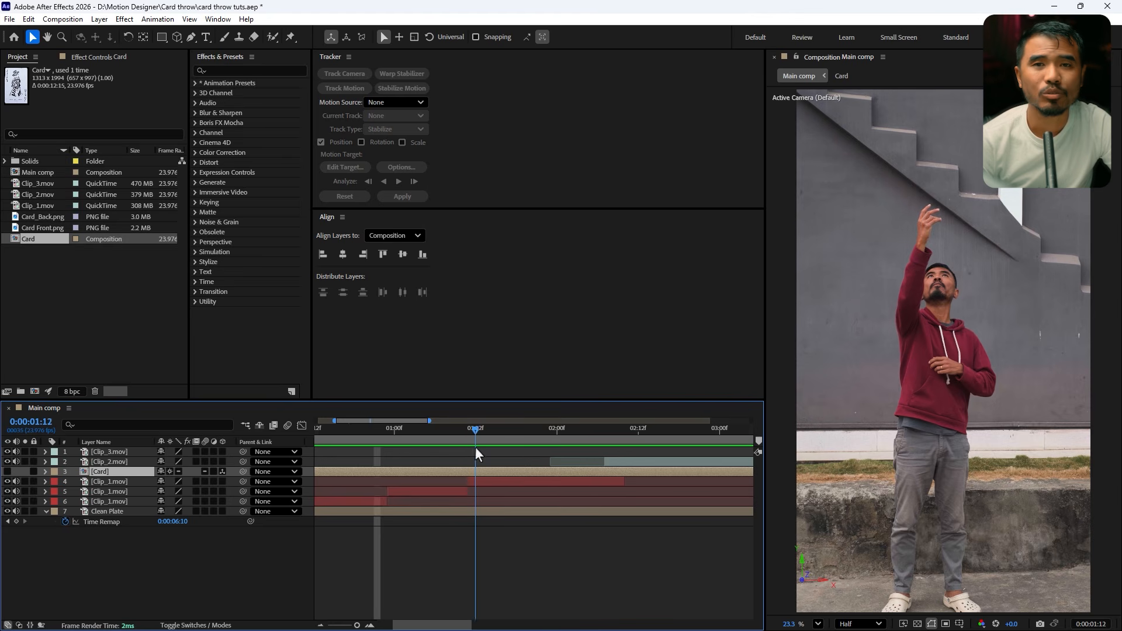
- At 0:00:02:07, place the Card layer above Clip_2.mov, make it visible and scale it to 7%
left_click_drag(475, 447, 604, 471)
left_click_drag(100, 475, 100, 462)
left_click(7, 462)
key("s")
mouse_move(177, 479)
left_mouse_down()
mouse_move(149, 474)
mouse_move(183, 479)
left_mouse_up()
key("period")
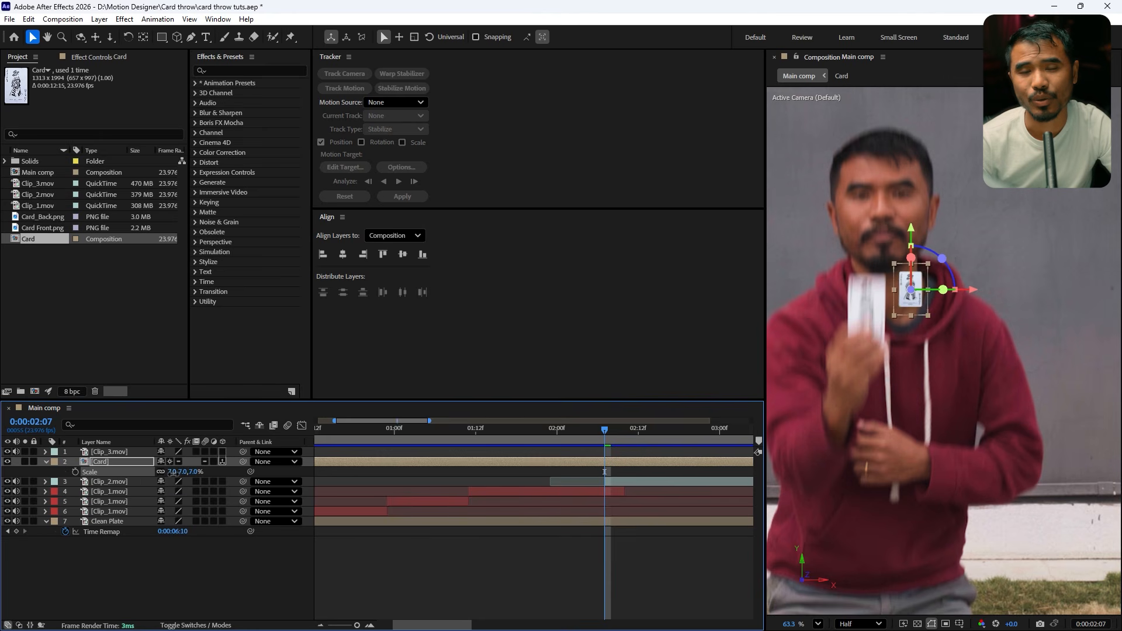
- Move the card over the real card in the raised hand and start Position keyframing at 0:00:02:07
left_click_drag(973, 290, 929, 292)
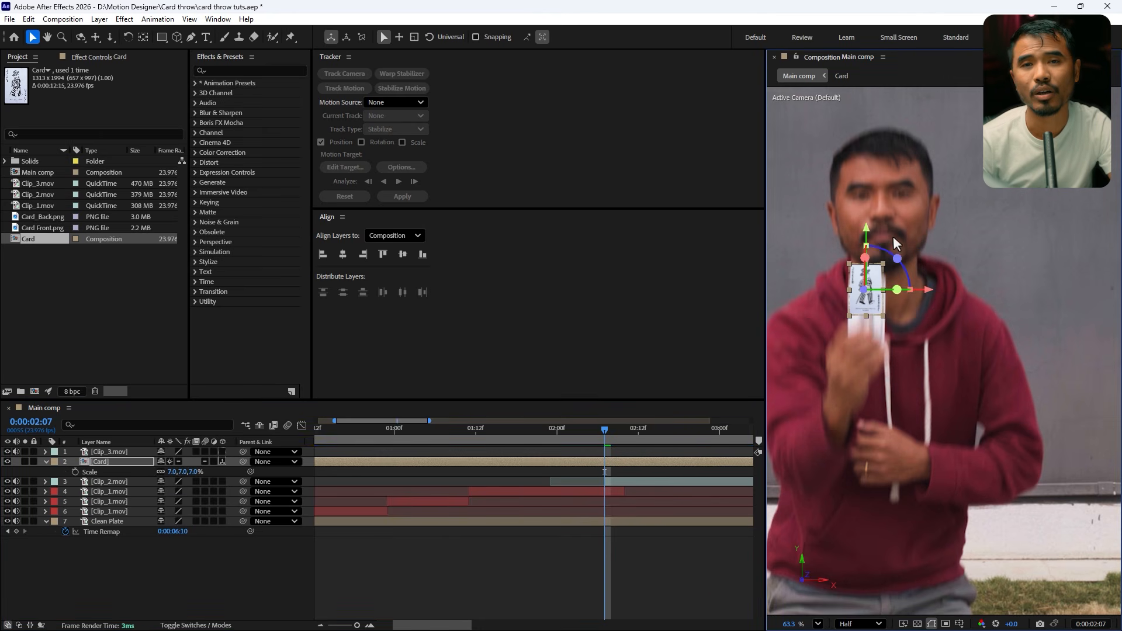
left_click_drag(869, 230, 869, 253)
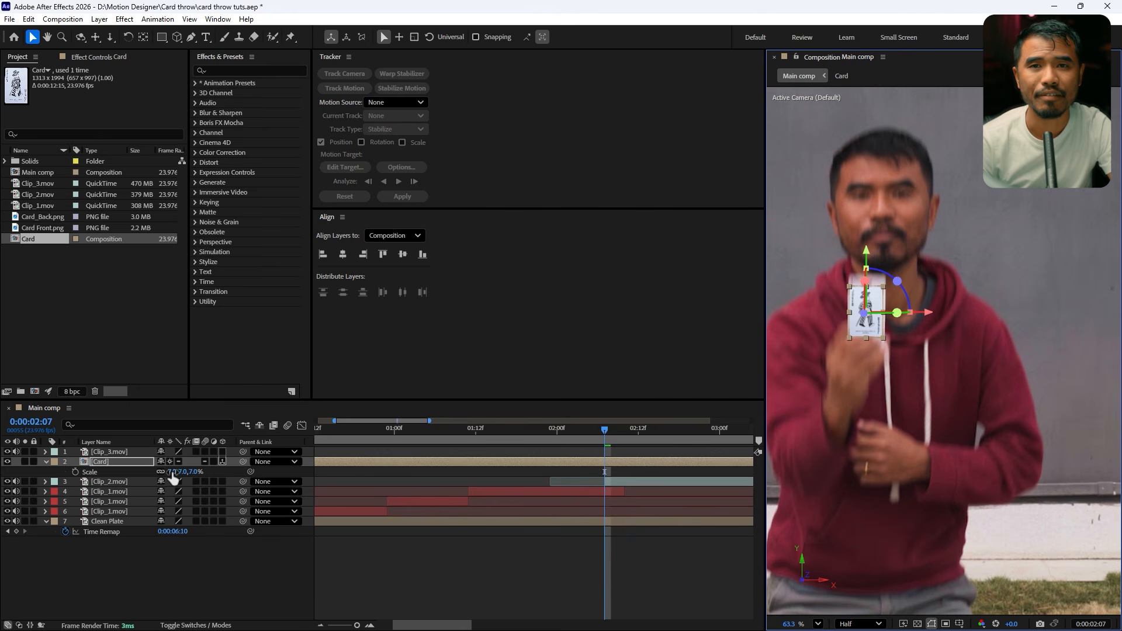
key("p")
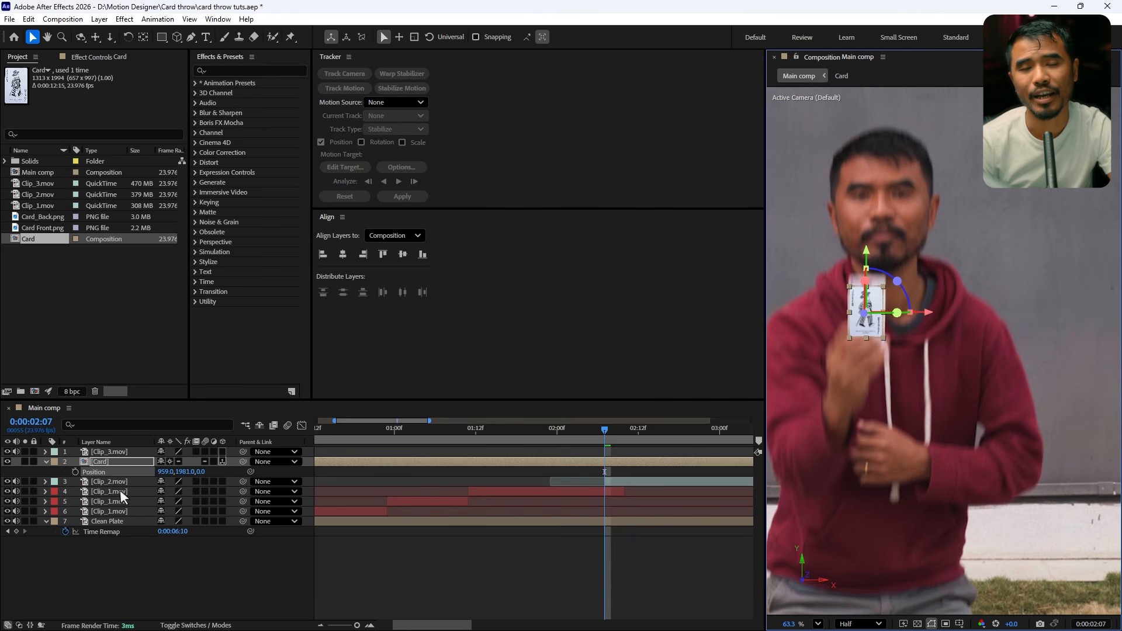
left_click(76, 472)
- Keyframe the card high above the frame at 0:00:01:17, with Position at about 959, -4037, 0
scroll(893, 368, "down", 5)
scroll(894, 374, "down", 3)
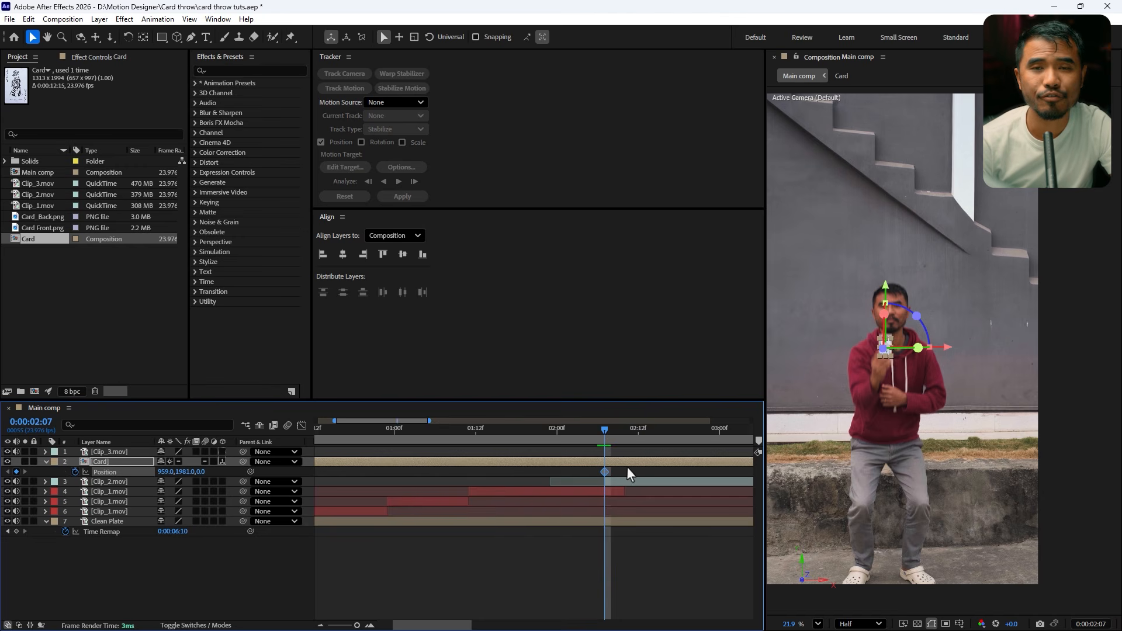
left_click_drag(605, 429, 507, 439)
scroll(915, 428, "down", 4)
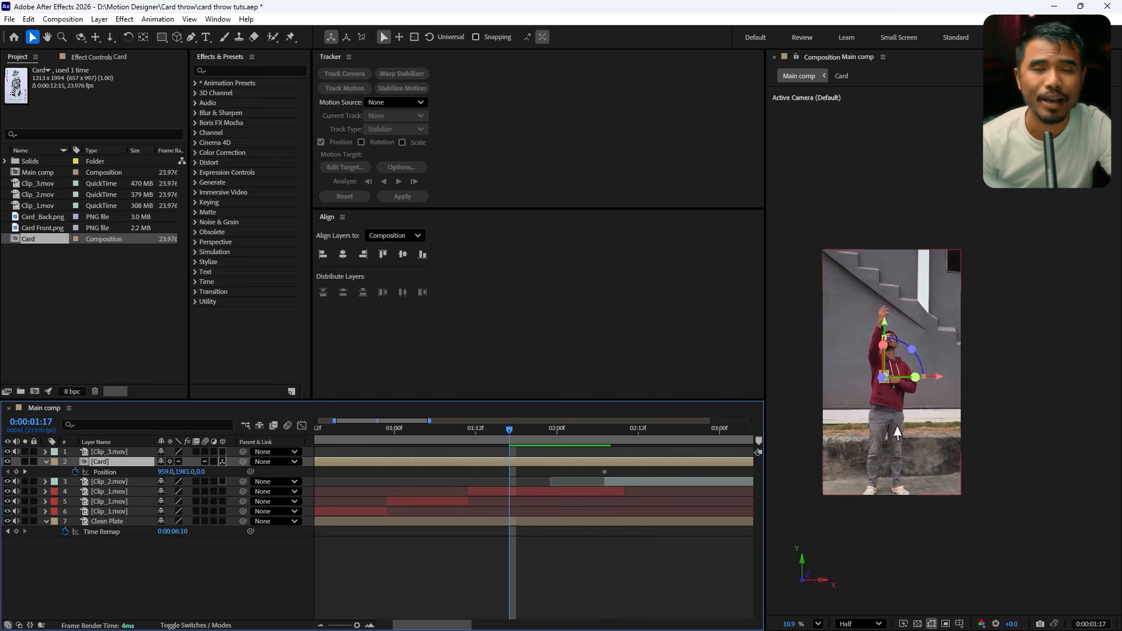
left_click_drag(890, 350, 885, 85)
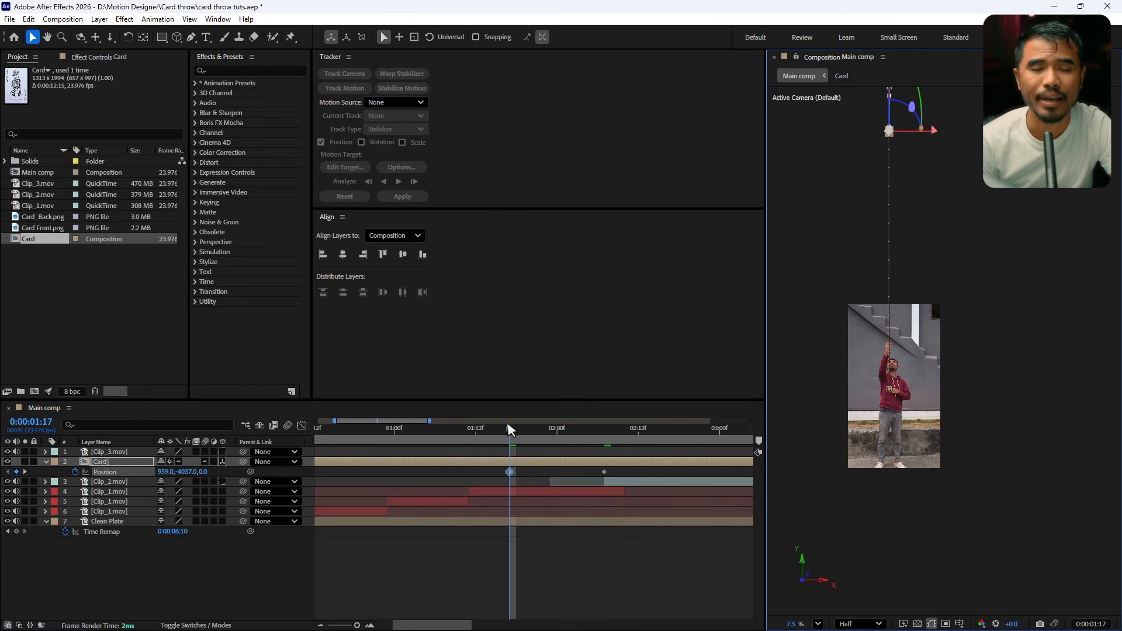
- Keyframe the card over the throwing hand at 0:00:00:21, with Position at about 1021, 2436, 0
left_click_drag(507, 430, 380, 468)
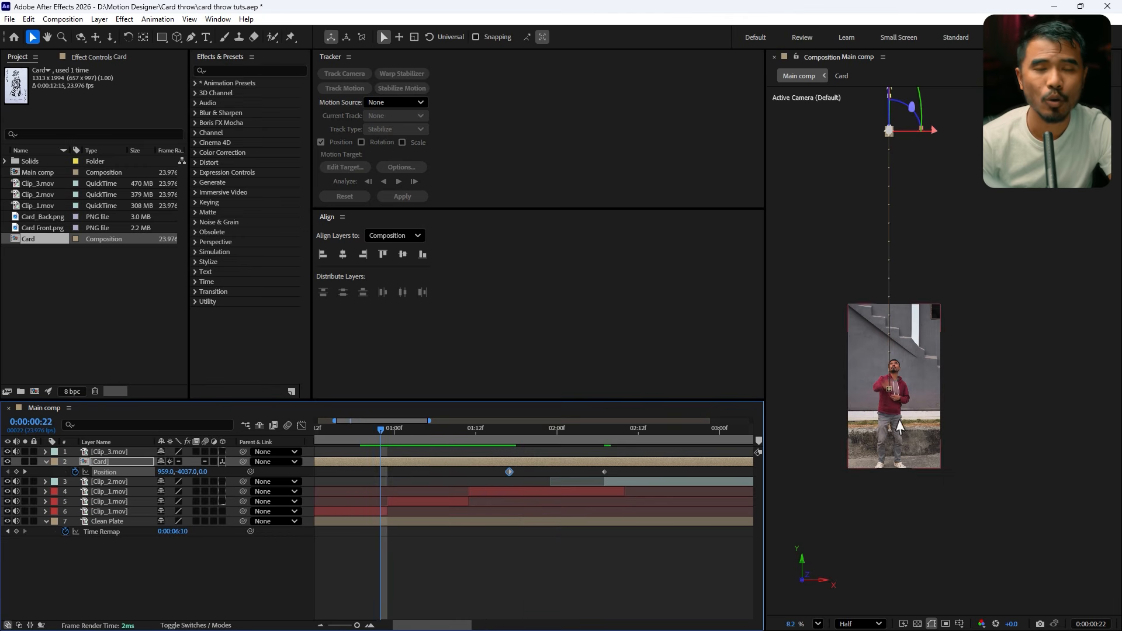
scroll(899, 427, "up", 3)
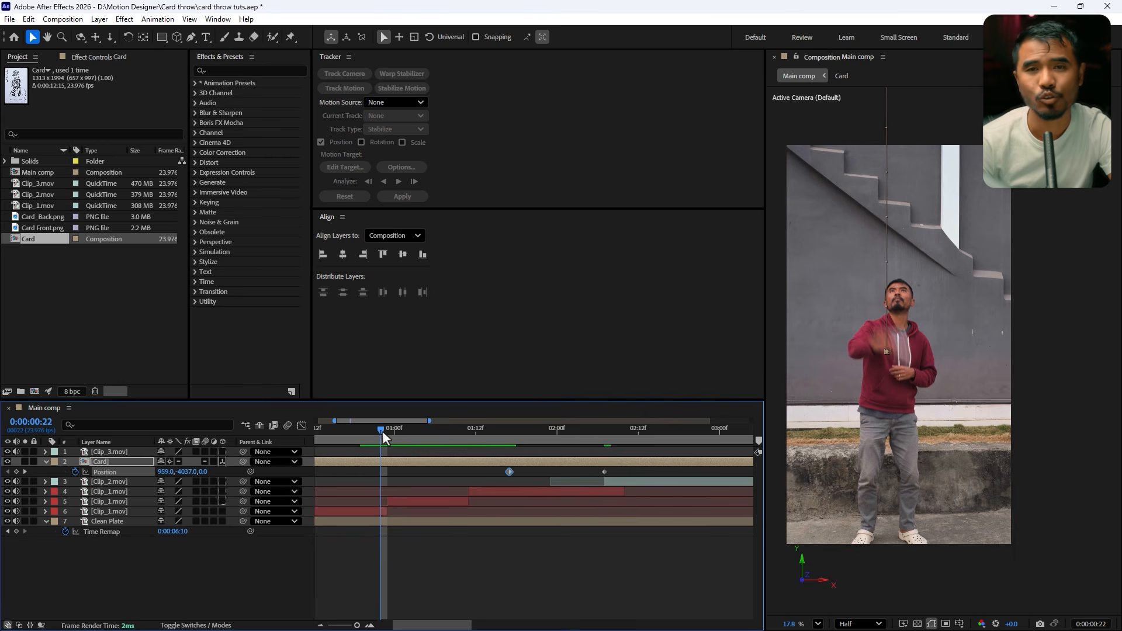
left_click_drag(385, 430, 373, 434)
left_click_drag(186, 473, 87, 511)
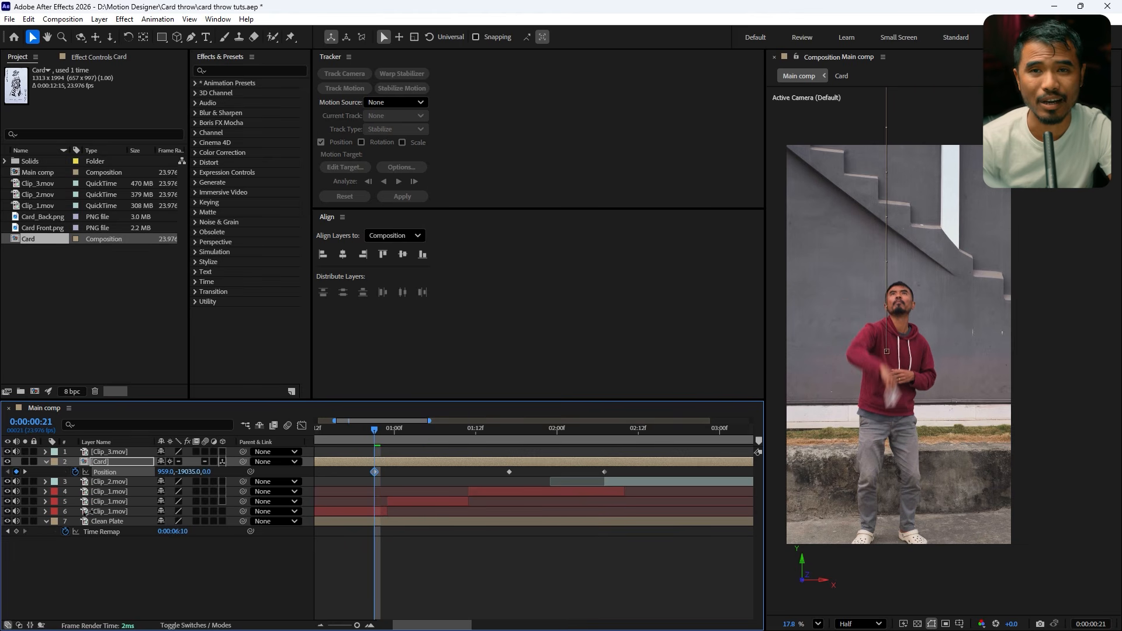
left_click_drag(179, 473, 1115, 514)
scroll(918, 377, "up", 3)
left_click_drag(870, 270, 887, 484)
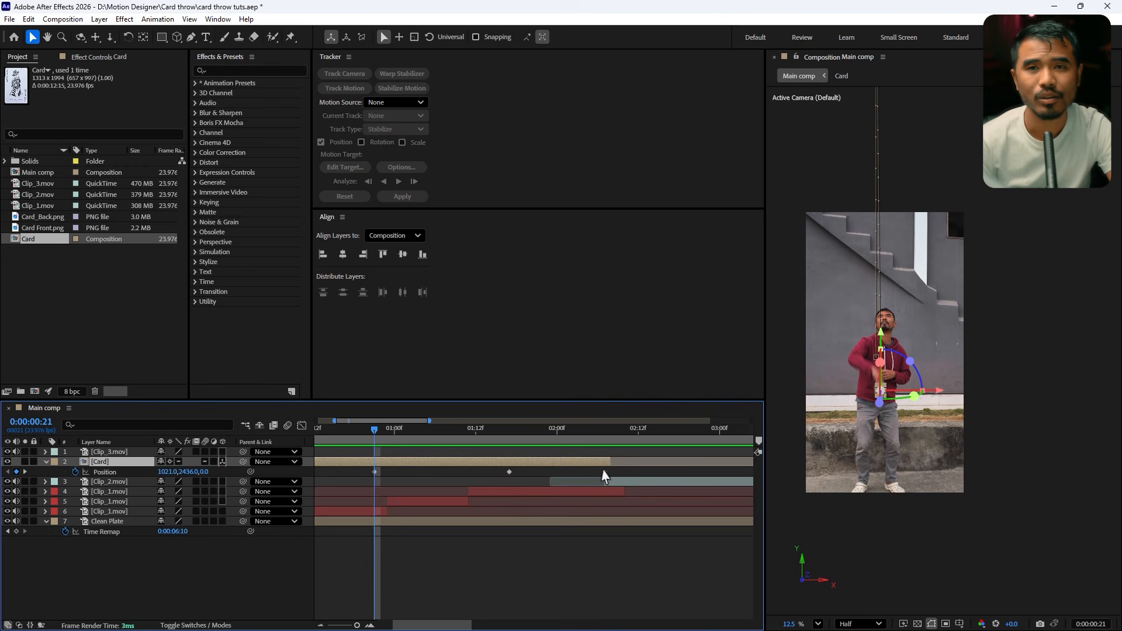
- Easy Ease the card's three Position keyframes and lengthen both speed-graph handles of the middle keyframe for a slow peak
left_click_drag(622, 471, 322, 467)
key("F9")
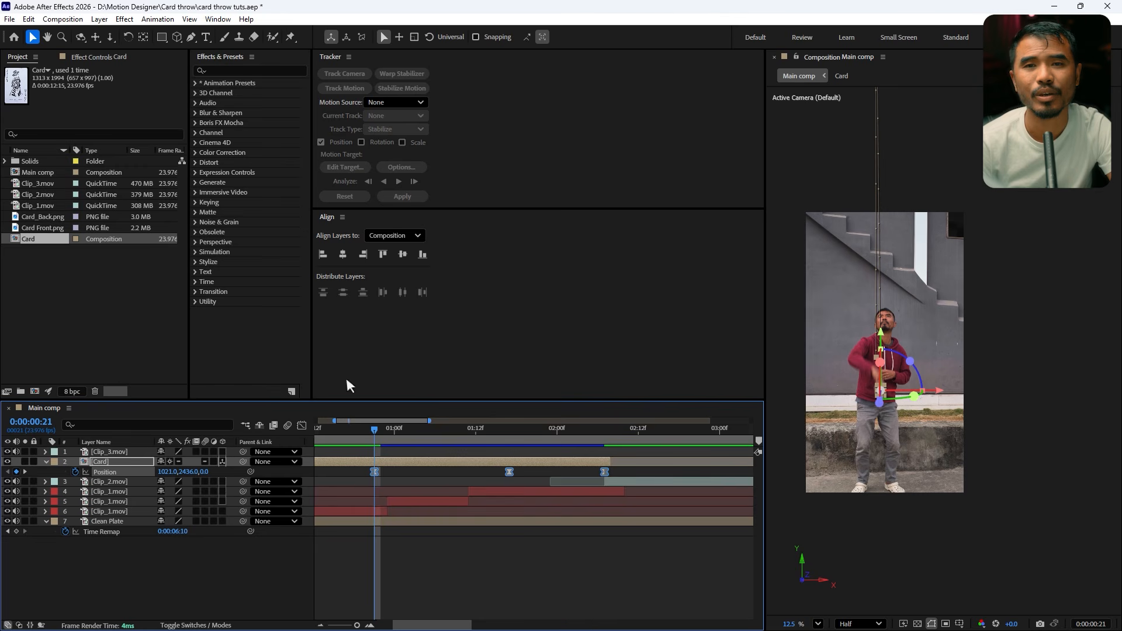
left_click(303, 427)
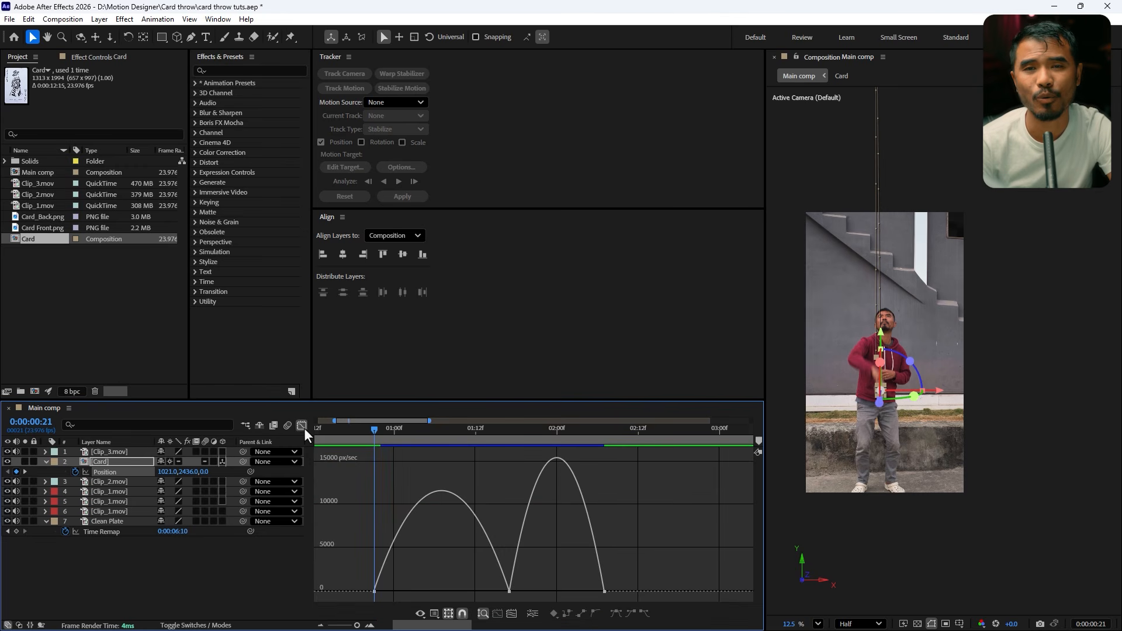
left_click(434, 613)
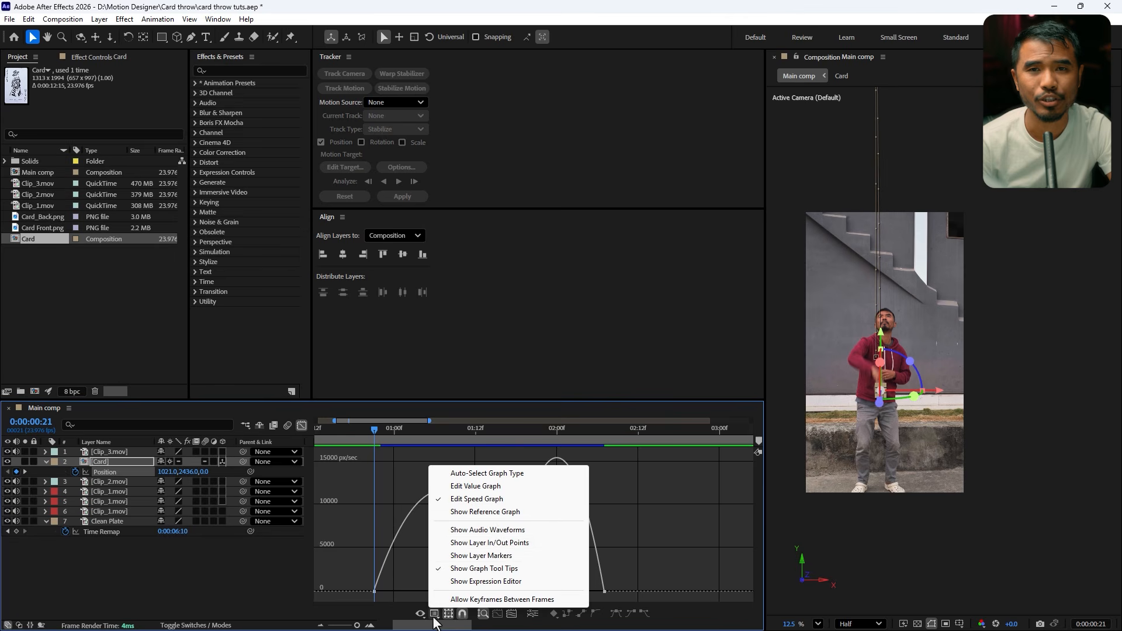
left_click(633, 561)
left_click_drag(556, 578, 448, 591)
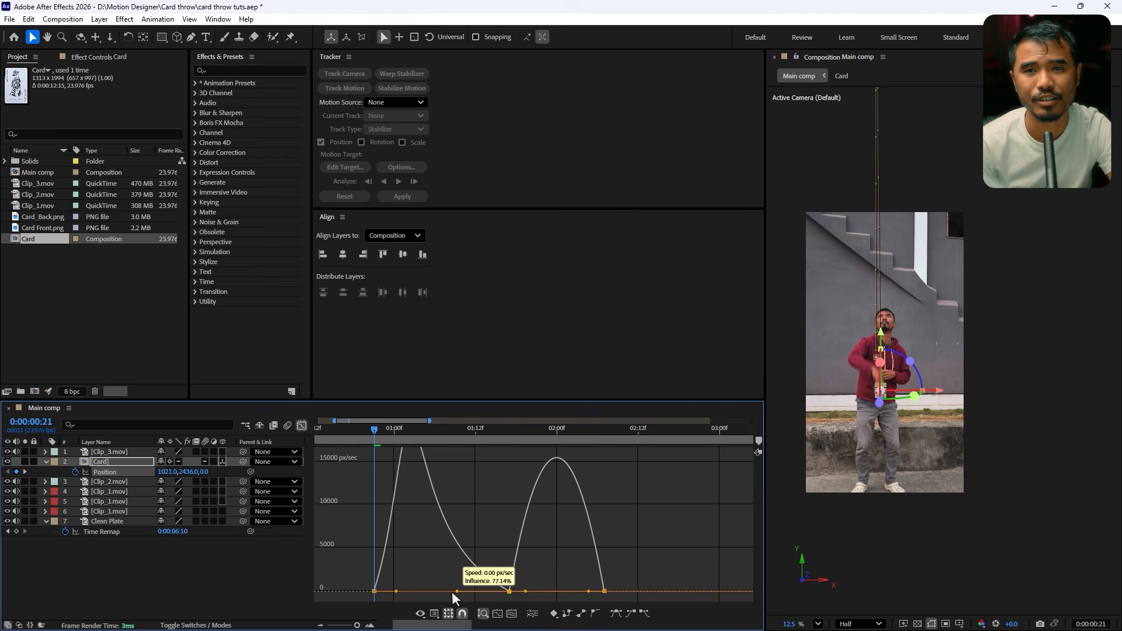
left_click_drag(526, 592, 556, 592)
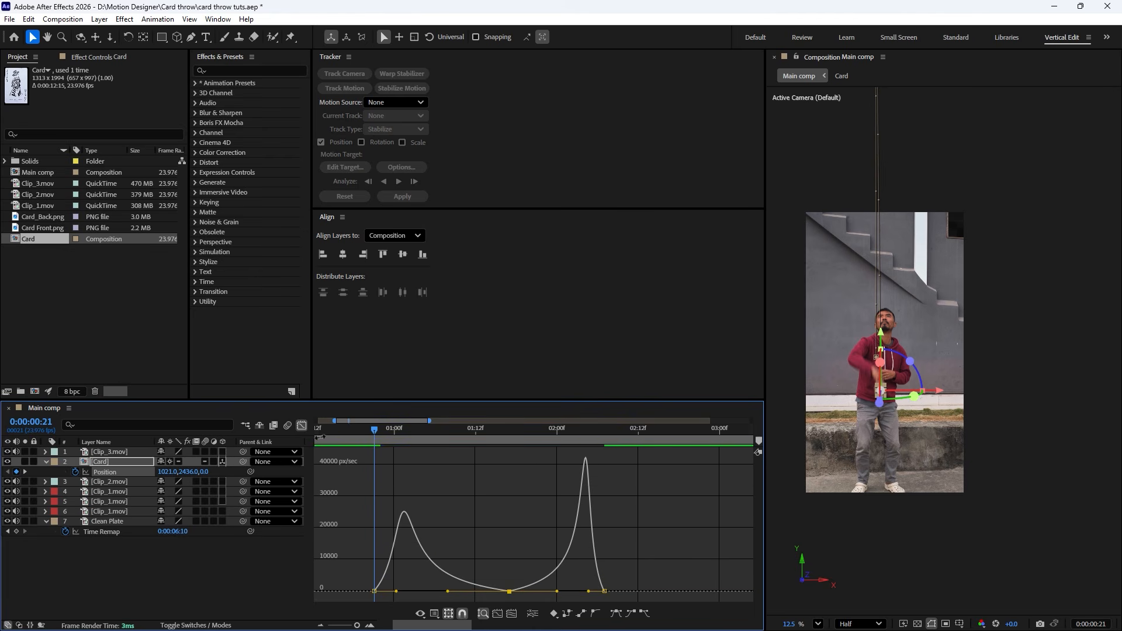
left_click(301, 426)
- Play back and scrub the card throw to 0:00:02:04, and hide the layer controls
key("space")
key("space")
left_click_drag(375, 430, 583, 465)
key("ctrl+shift+h")
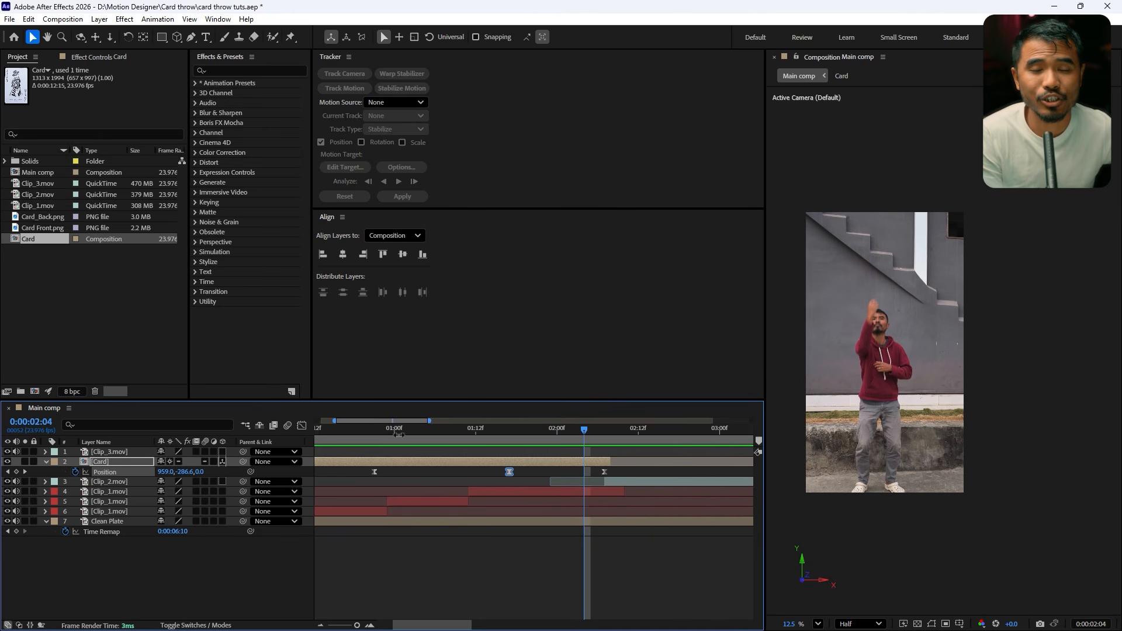
- Turn on motion blur for the layers inside the Card composition, using 0:00:01:01 to judge the flying card
left_click_drag(403, 431, 402, 448)
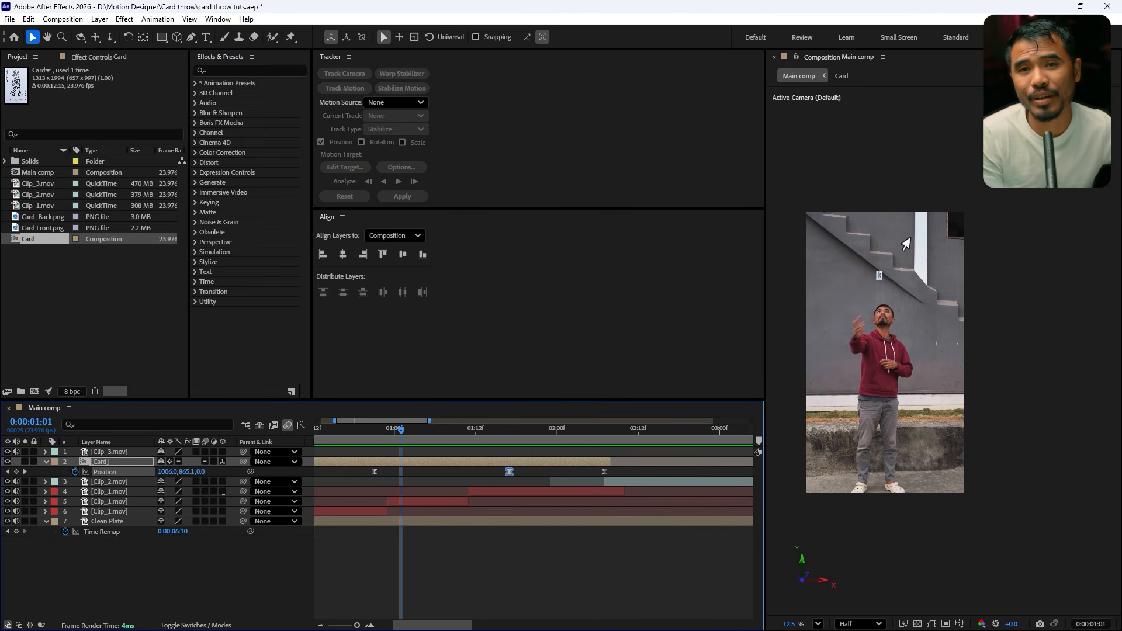
double_click(111, 462)
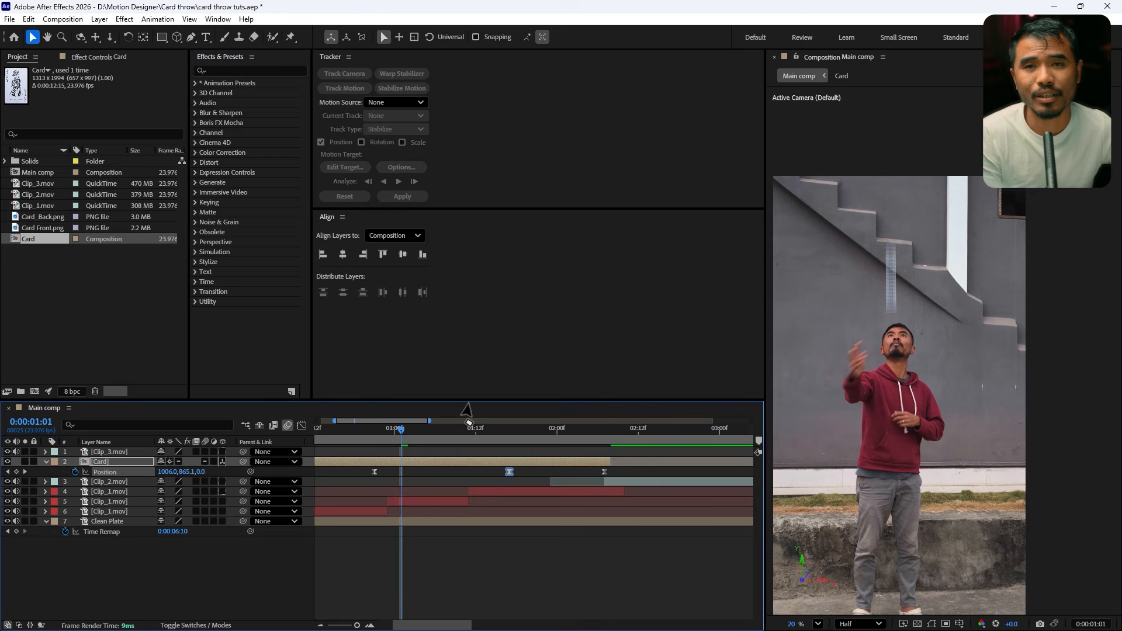
- Lower the peak of the throw by setting the card's Position to 959, -2634, 0 on the 0:00:01:17 keyframe
left_click_drag(402, 431, 592, 471)
left_click(604, 472)
left_click_drag(551, 431, 509, 431)
scroll(829, 332, "down", 4)
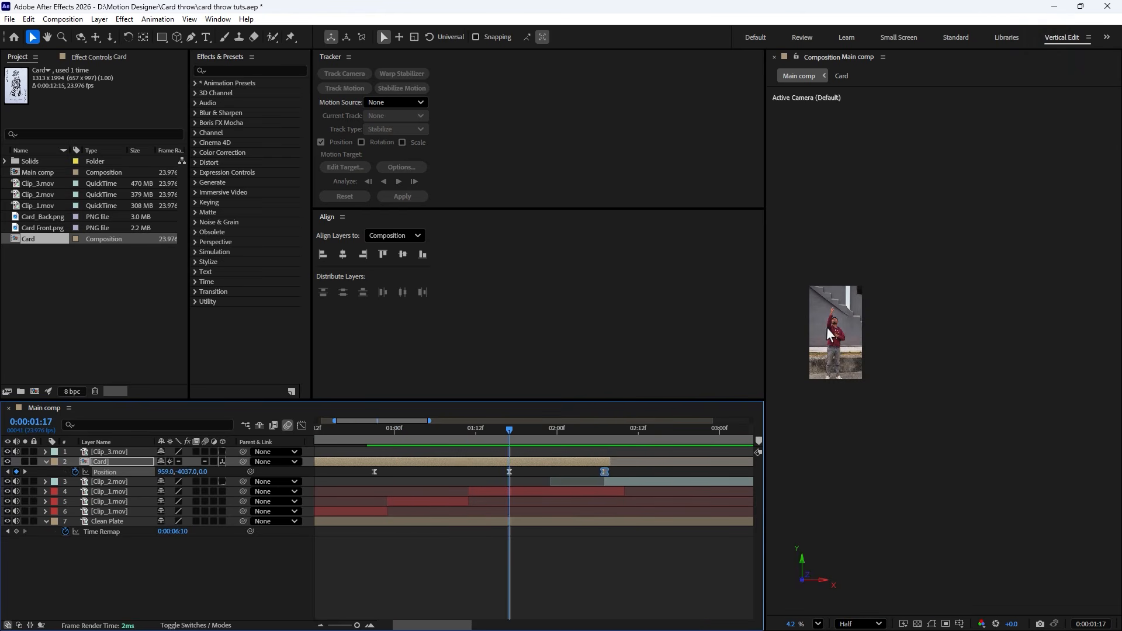
left_click_drag(910, 334, 1045, 489)
scroll(1035, 315, "up", 2)
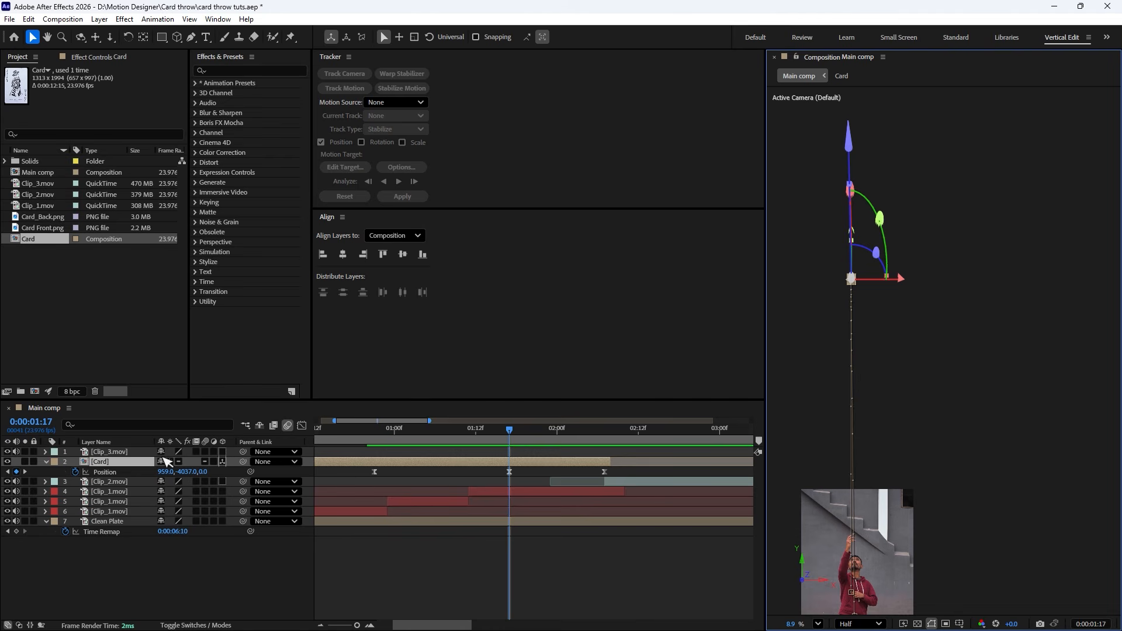
left_click_drag(188, 471, 260, 472)
left_click_drag(870, 573, 951, 335)
scroll(952, 345, "up", 5)
- Move the first Position keyframe slightly earlier and the last to 0:00:02:09, and trim the Card layer to start at 0:00:01:00
left_click_drag(376, 431, 617, 473)
left_click_drag(597, 431, 395, 439)
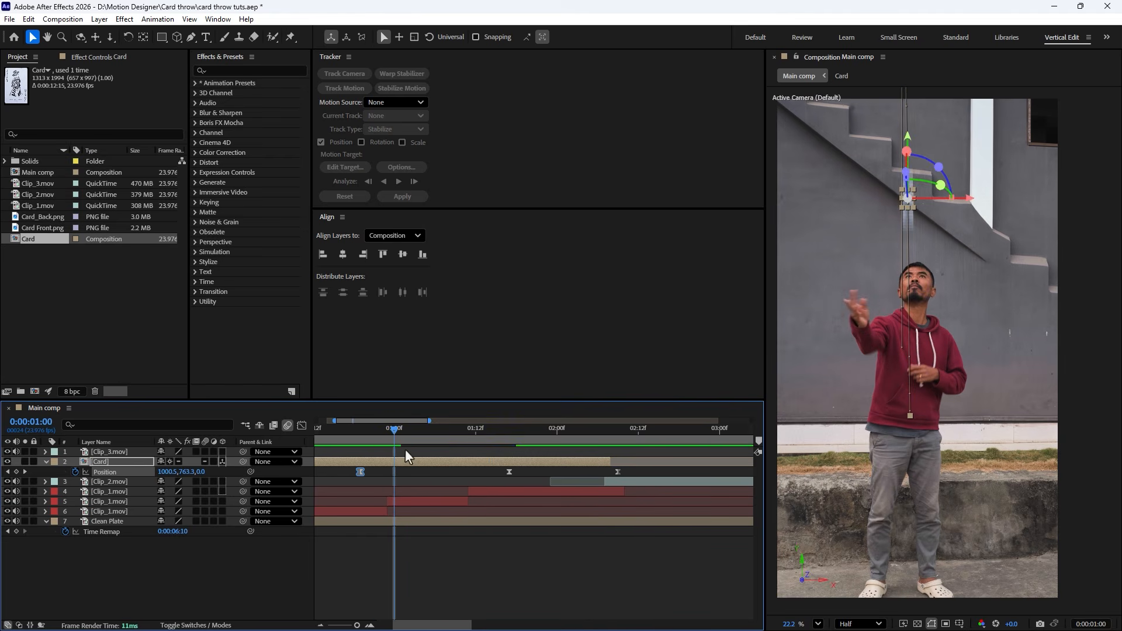
left_click(400, 461)
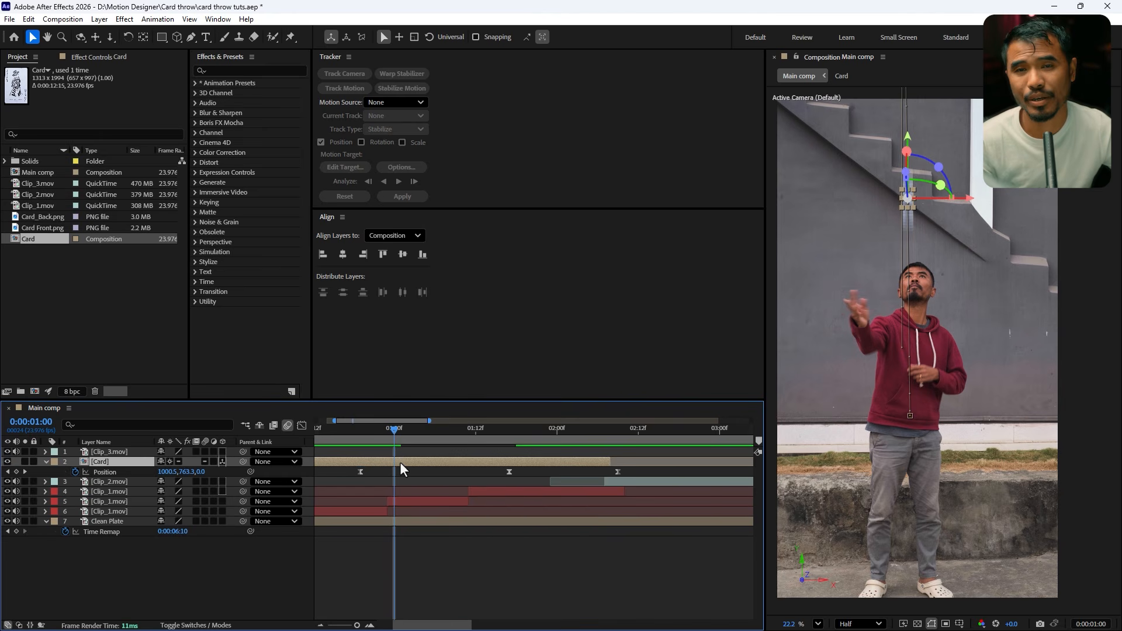
key("alt+bracketleft")
left_click(350, 431)
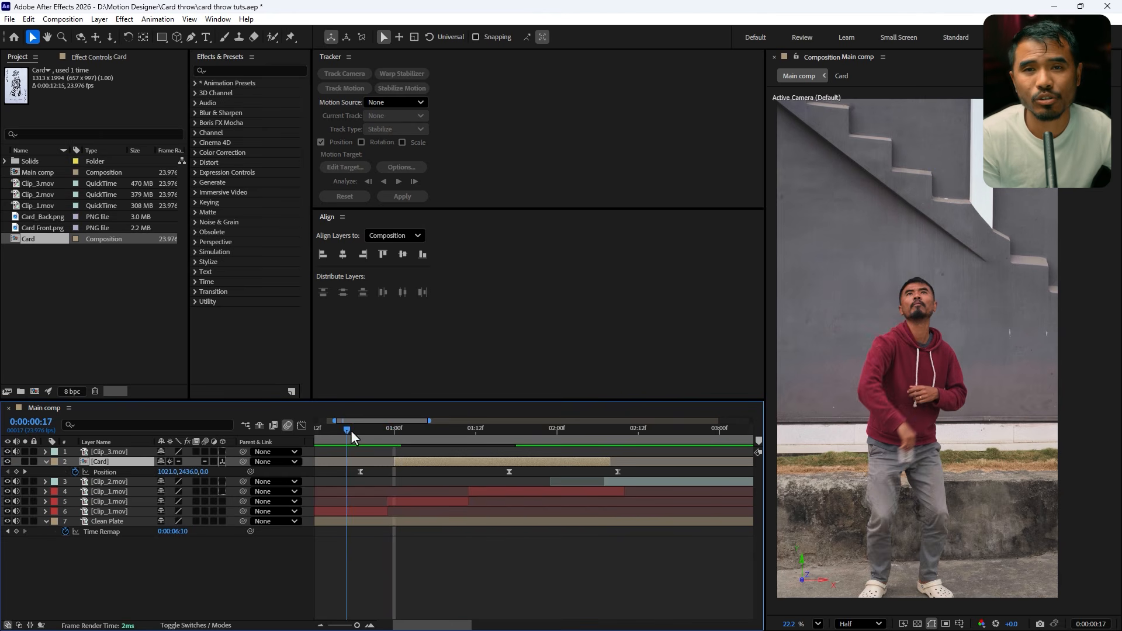
key("space")
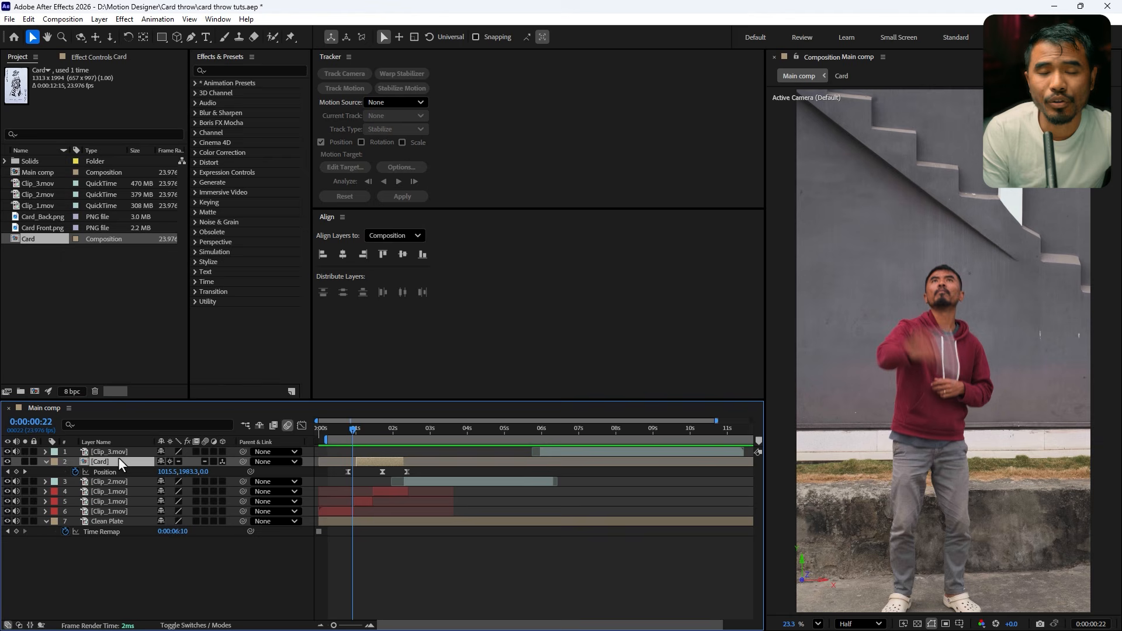
- Keyframe the card's Z Rotation at 0x+0.0° on 0:00:00:22, 3x+0.0° on 0:00:01:17 and 0x+0.0° on 0:00:02:09
key("shift+r")
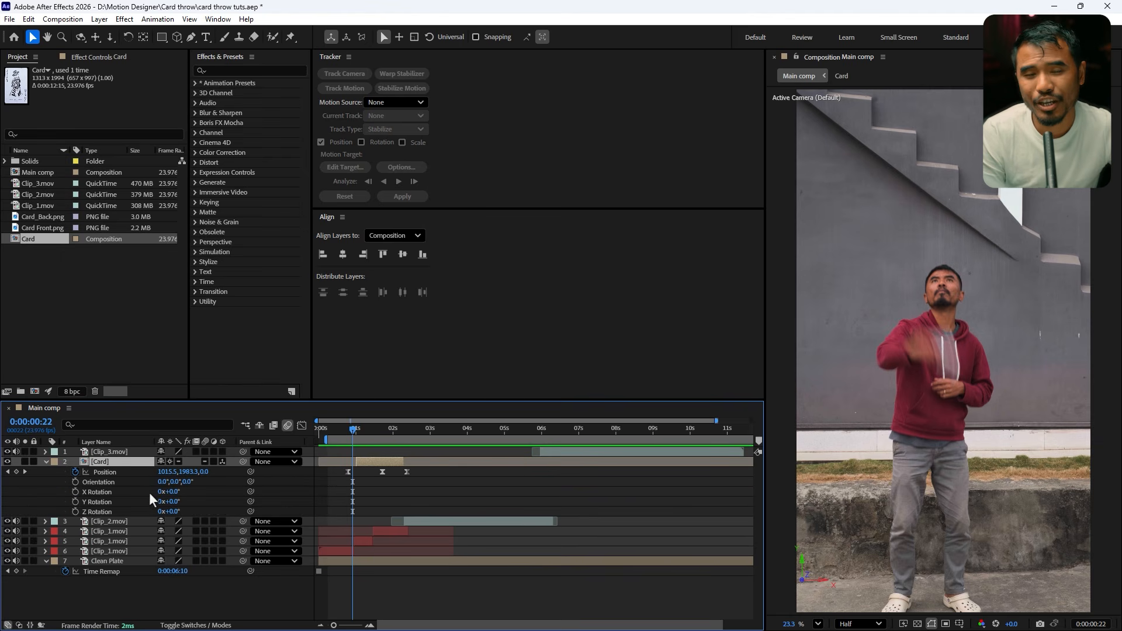
left_click(74, 511)
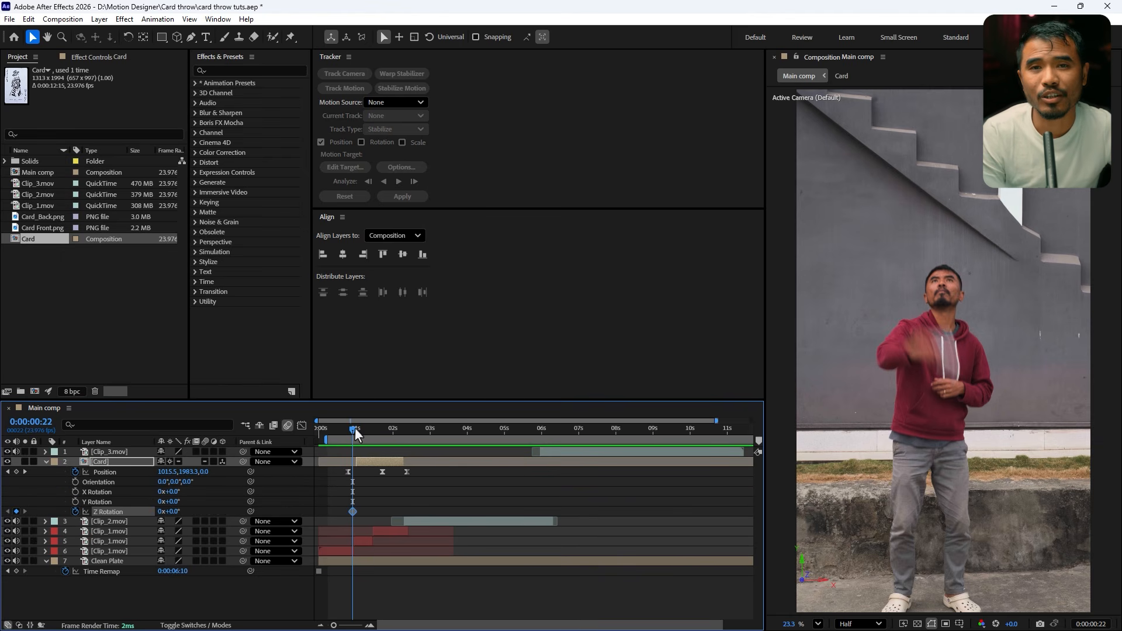
left_click_drag(355, 428, 381, 441)
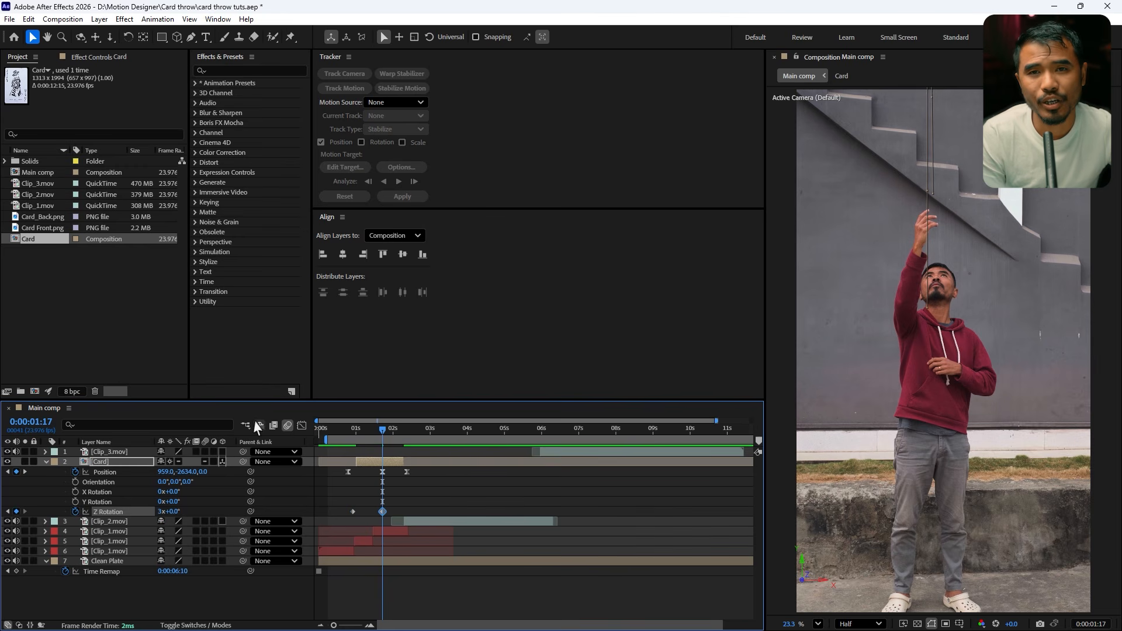
key("k")
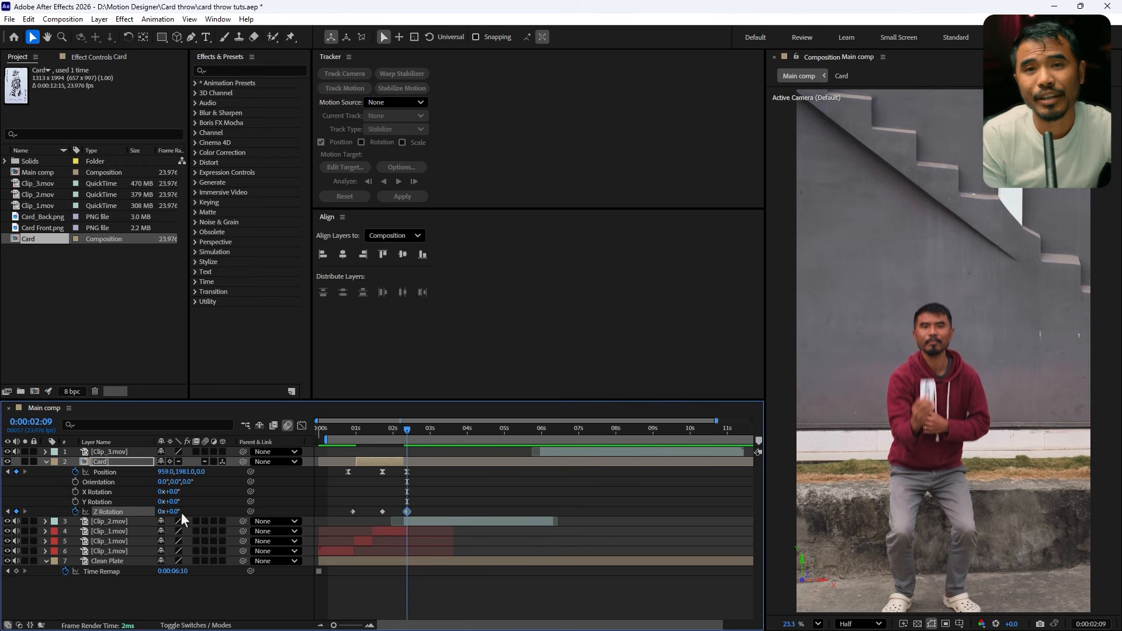
- Easy Ease the three Z Rotation keyframes, stretch the middle keyframe's speed-graph handles to 100% influence, and play back the spin
left_click_drag(458, 512, 354, 509)
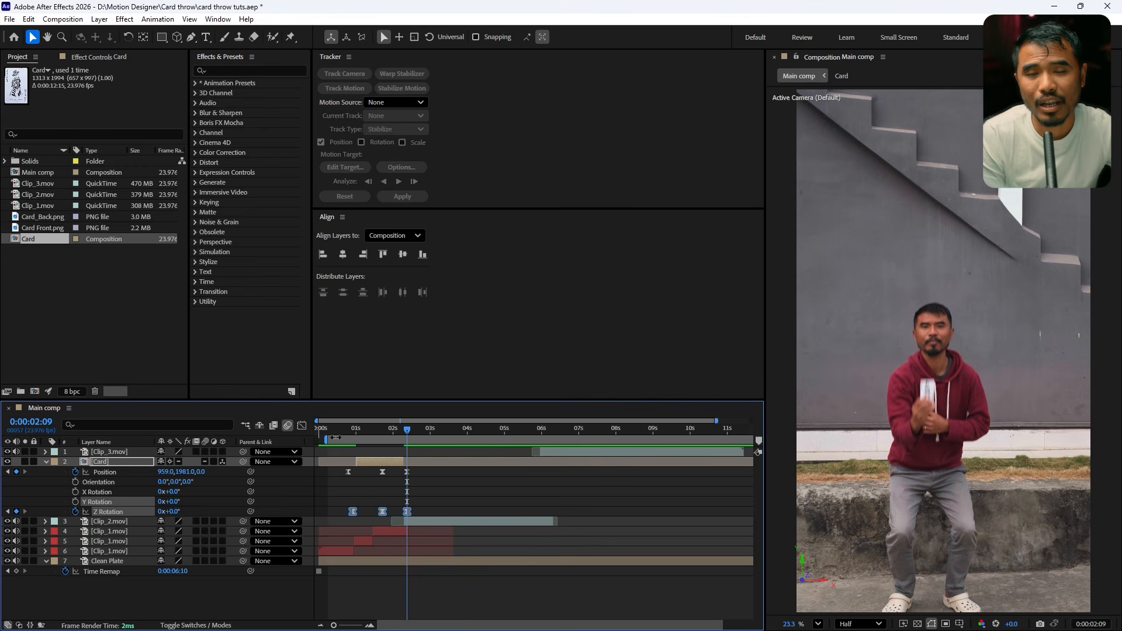
left_click(303, 426)
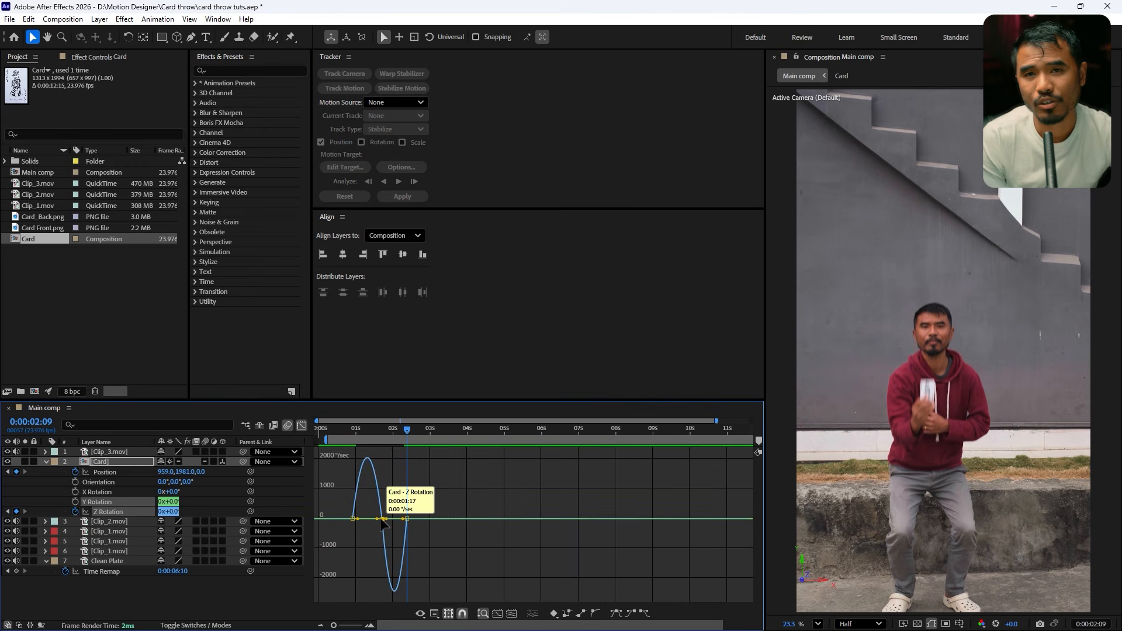
left_click_drag(377, 519, 398, 552)
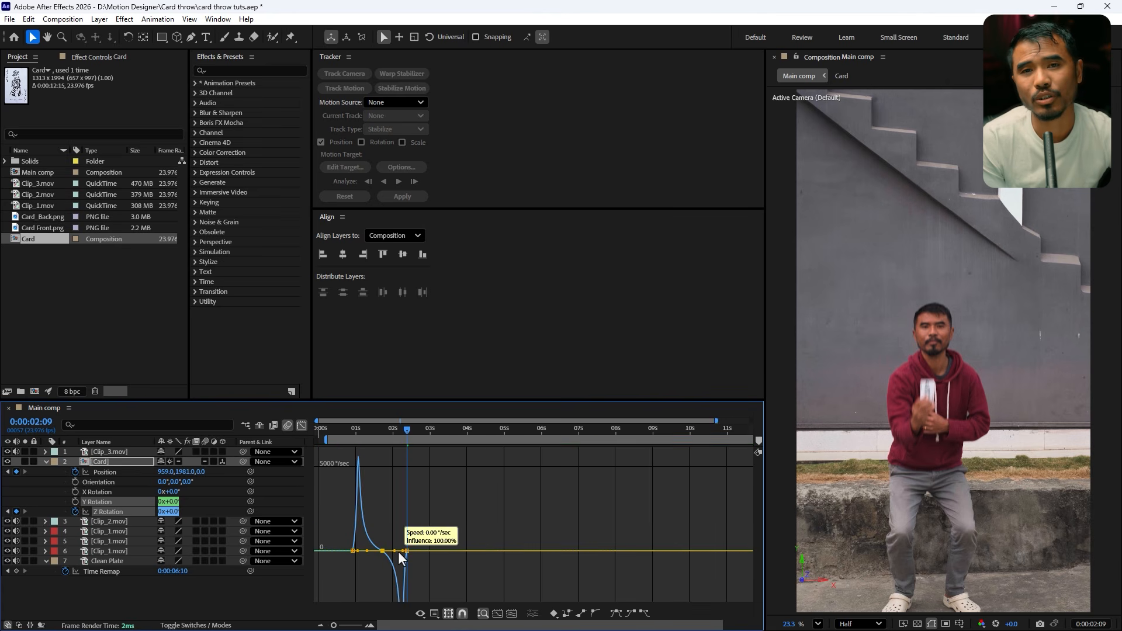
left_click(302, 426)
key("space")
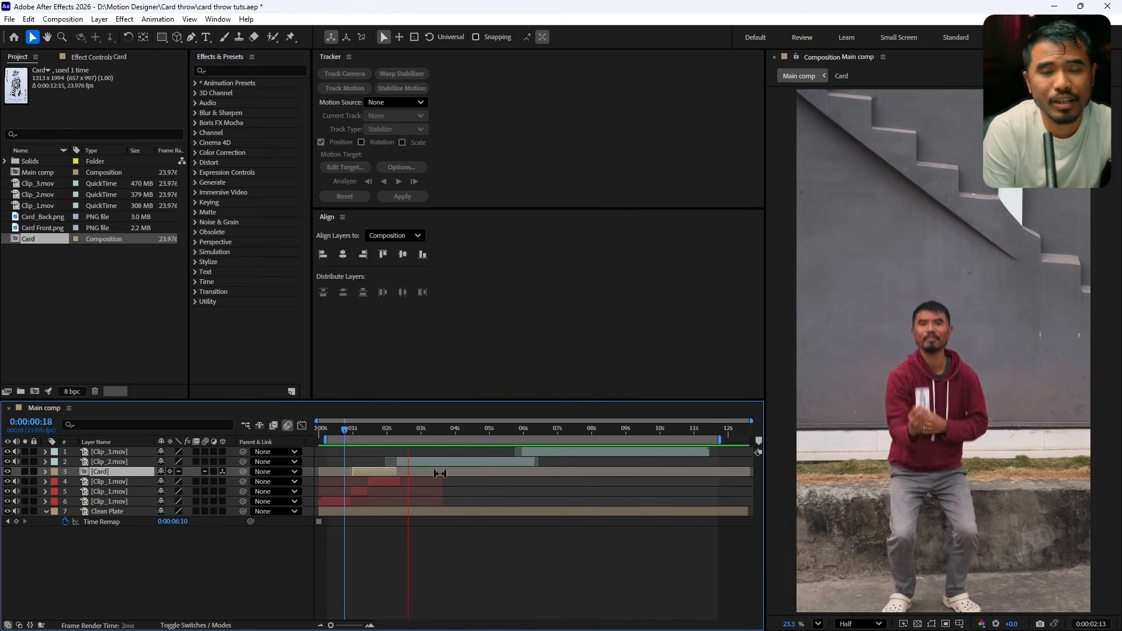
- Split the Clip_2.mov layer at 0:00:04:04 and again at 0:00:04:06
left_click_drag(399, 433, 456, 444)
left_click(471, 463)
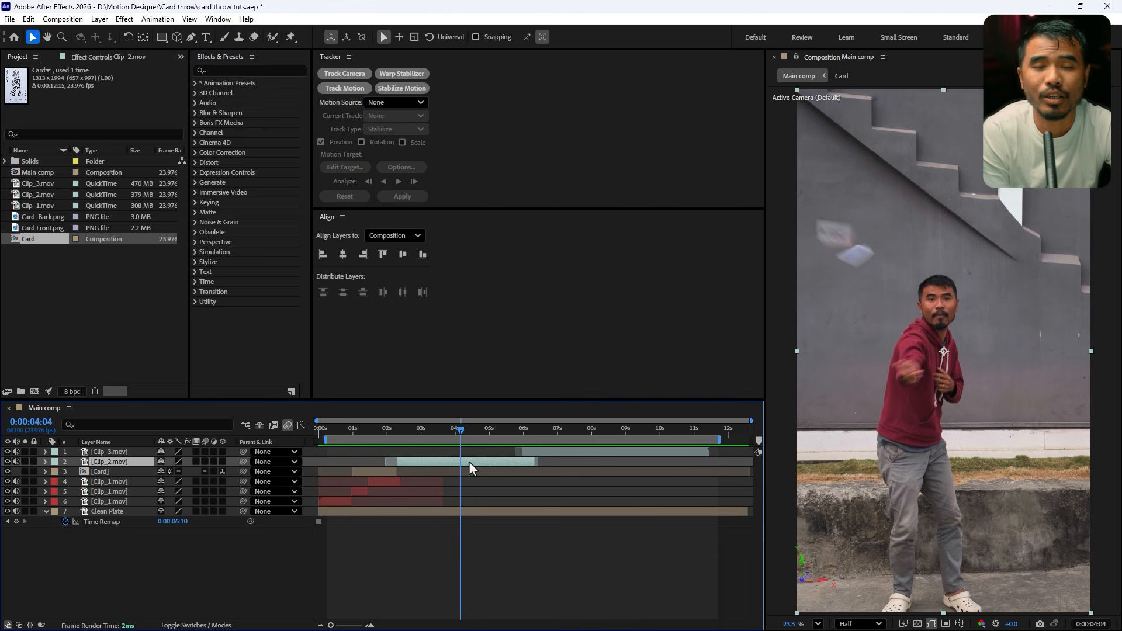
key("ctrl+shift+d")
left_click_drag(467, 430, 471, 435)
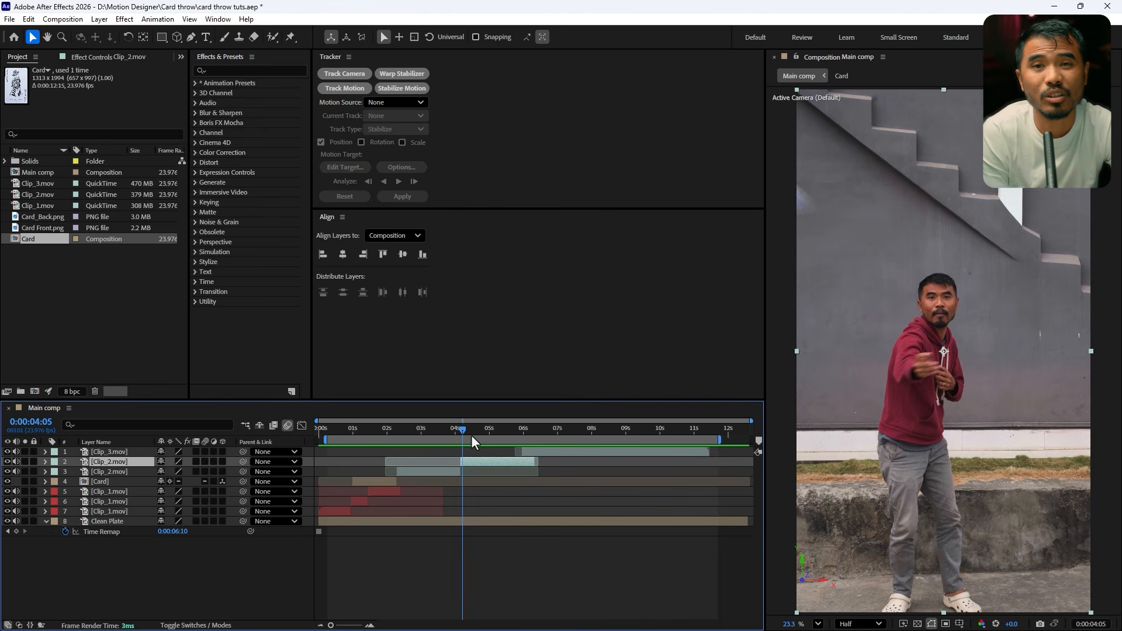
key("Page_Down")
key("ctrl+shift+d")
key("semicolon")
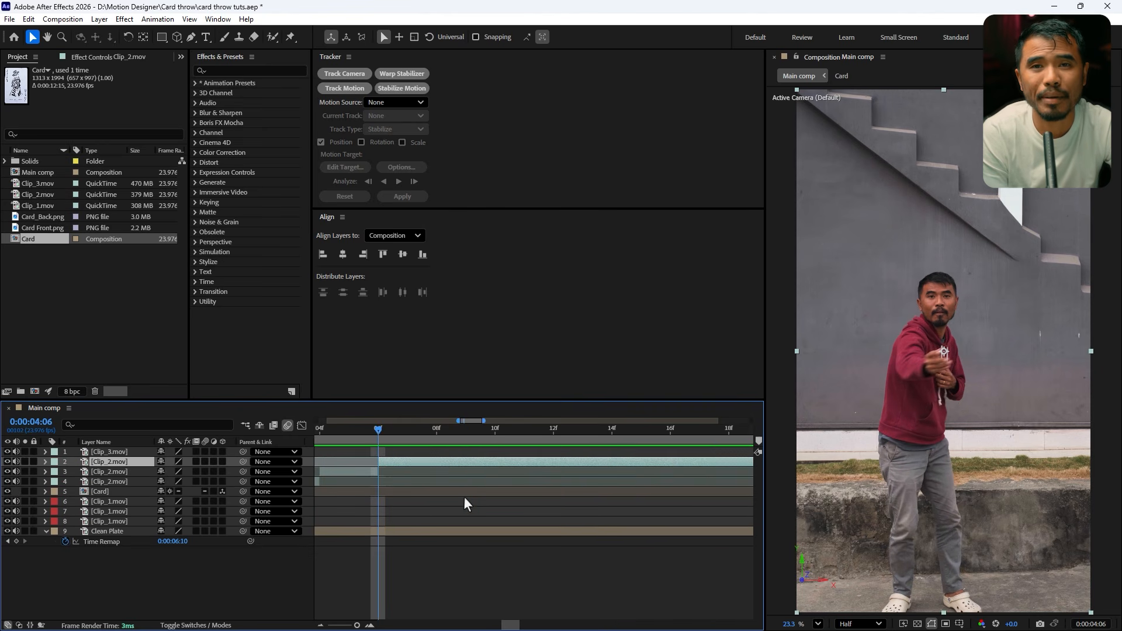
- Save the project and draw a five-point mask around the flying card on Clip_2.mov's short middle segment at 0:00:04:04
left_click(357, 472)
left_click_drag(379, 431, 320, 436)
left_click_drag(516, 626, 513, 628)
left_click(461, 579)
left_click(419, 472)
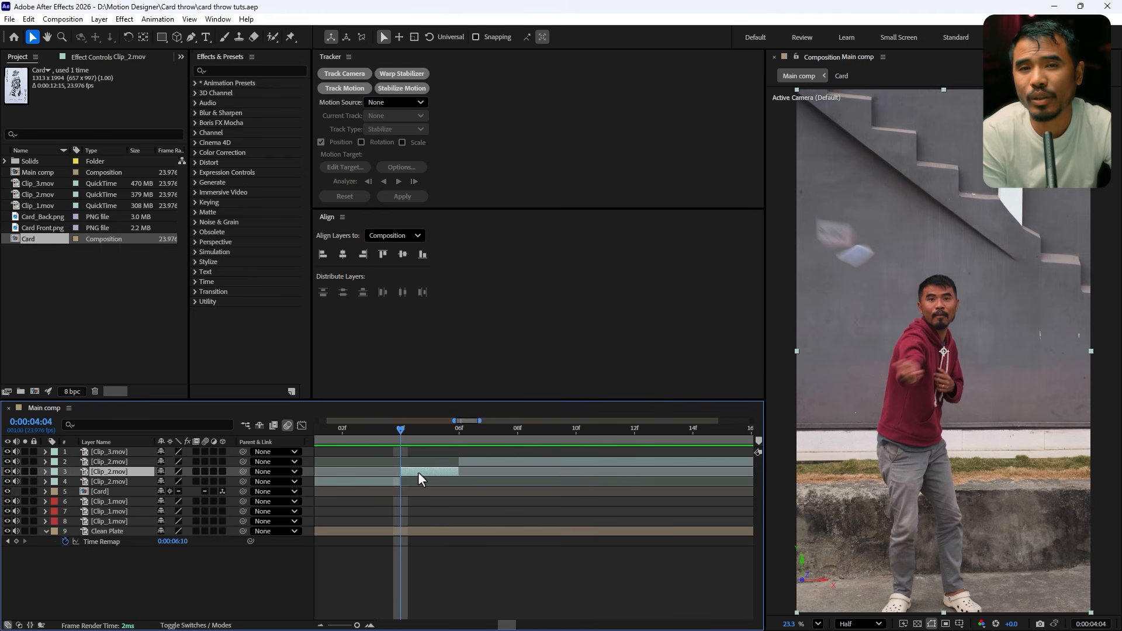
key("ctrl+s")
left_click(192, 38)
left_click(822, 199)
left_click(880, 220)
left_click(885, 263)
left_click(839, 293)
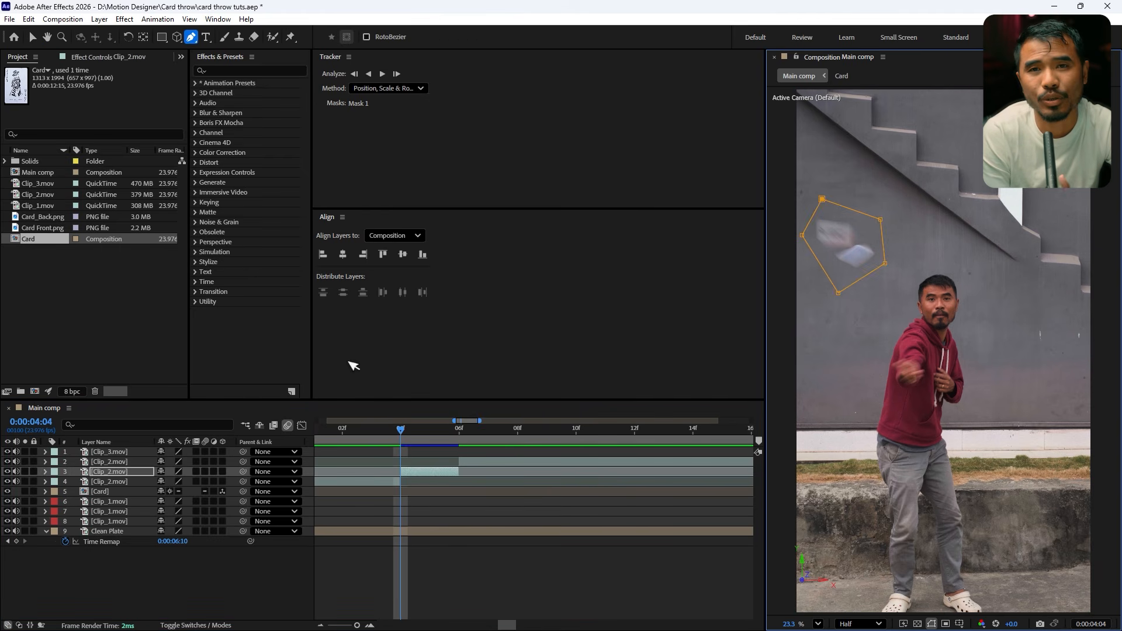
- Set the mask to Subtract and keyframe its path at 0:00:04:04 and, shifted over the card, one frame further on
key("m")
left_click(175, 481)
left_click(202, 521)
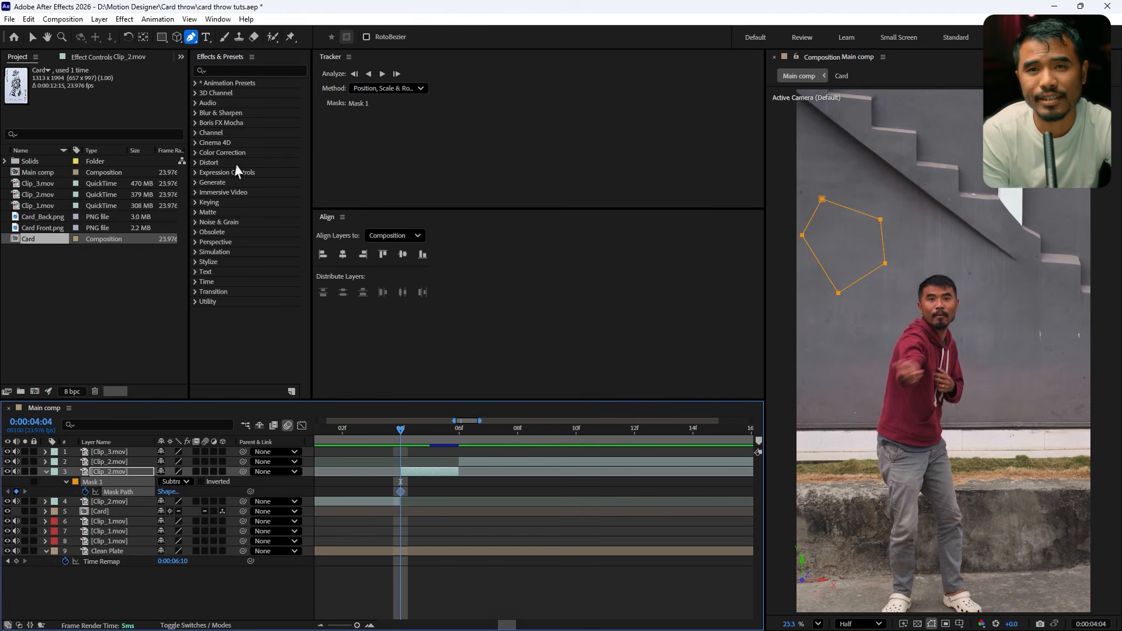
left_click(33, 37)
left_click(430, 430)
double_click(839, 293)
left_click_drag(844, 274, 805, 261)
key("Page_Down")
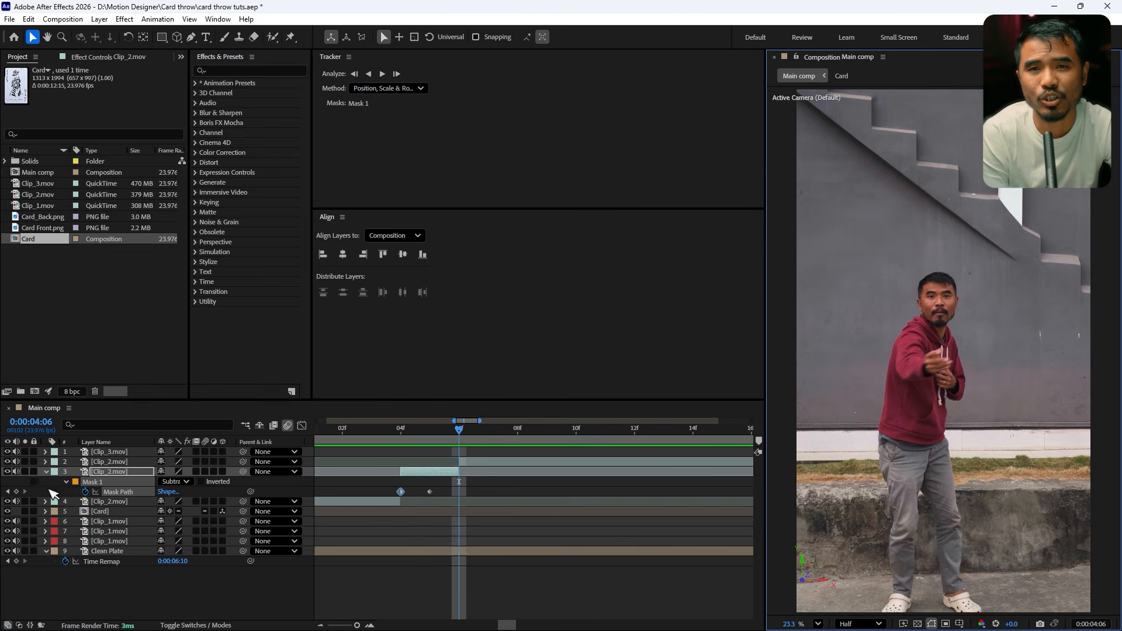
- Set the Mask Feather of the middle Clip_2.mov segment to 50 pixels
left_click(139, 471)
key("f")
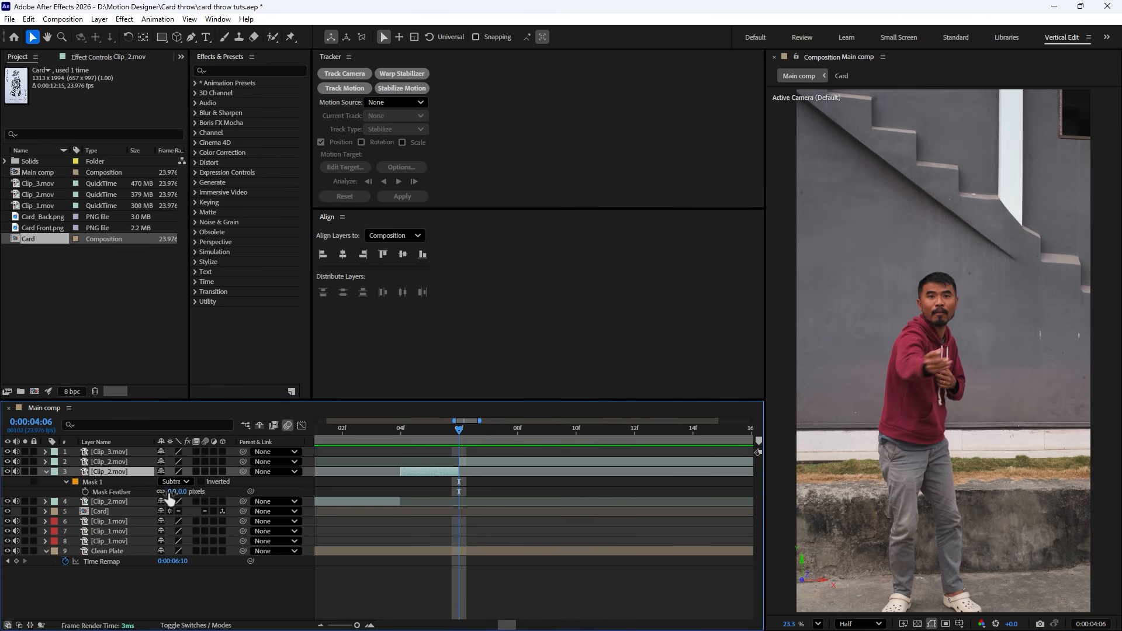
left_click(169, 492)
type("50")
key("Return")
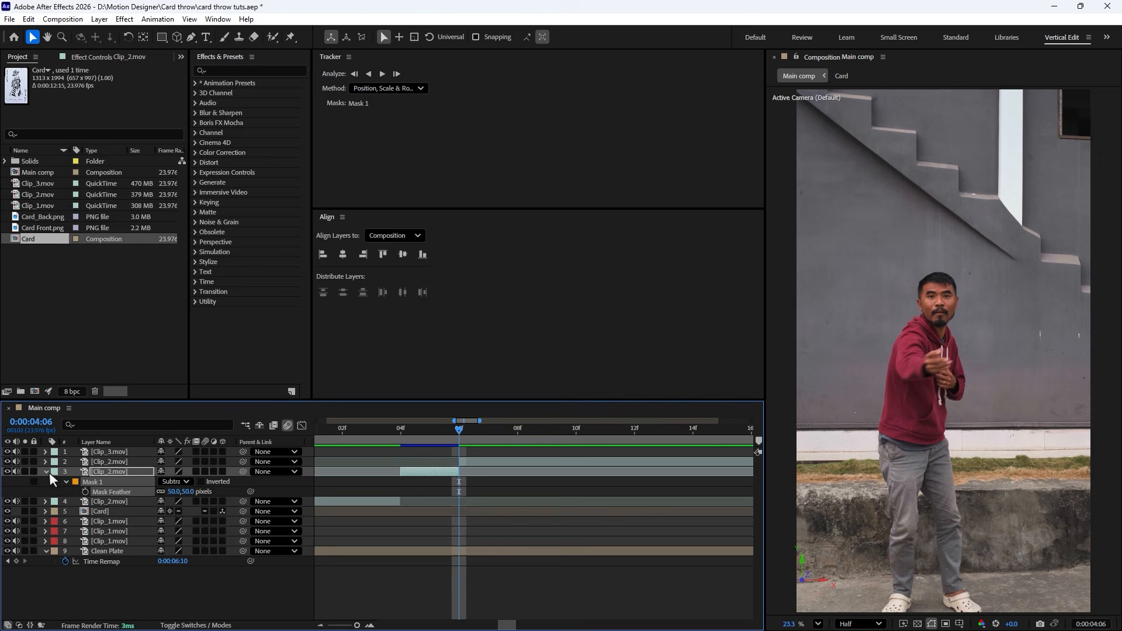
key("f")
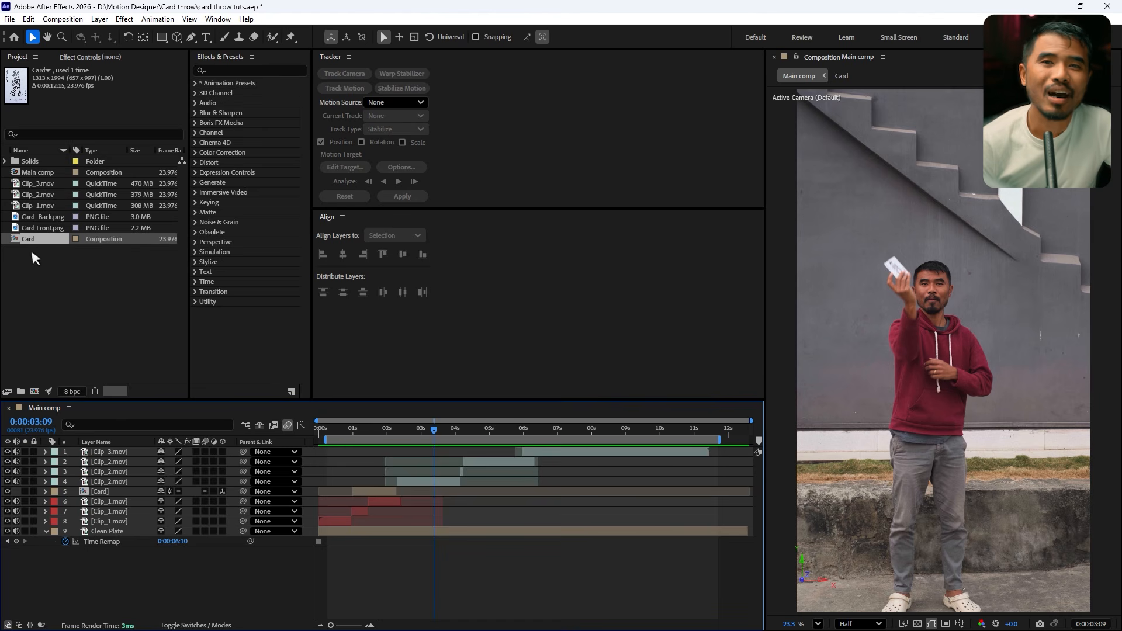
- Add the Card composition as the top layer of Main comp, with 3D and Collapse Transformations enabled
left_click_drag(34, 239, 98, 455)
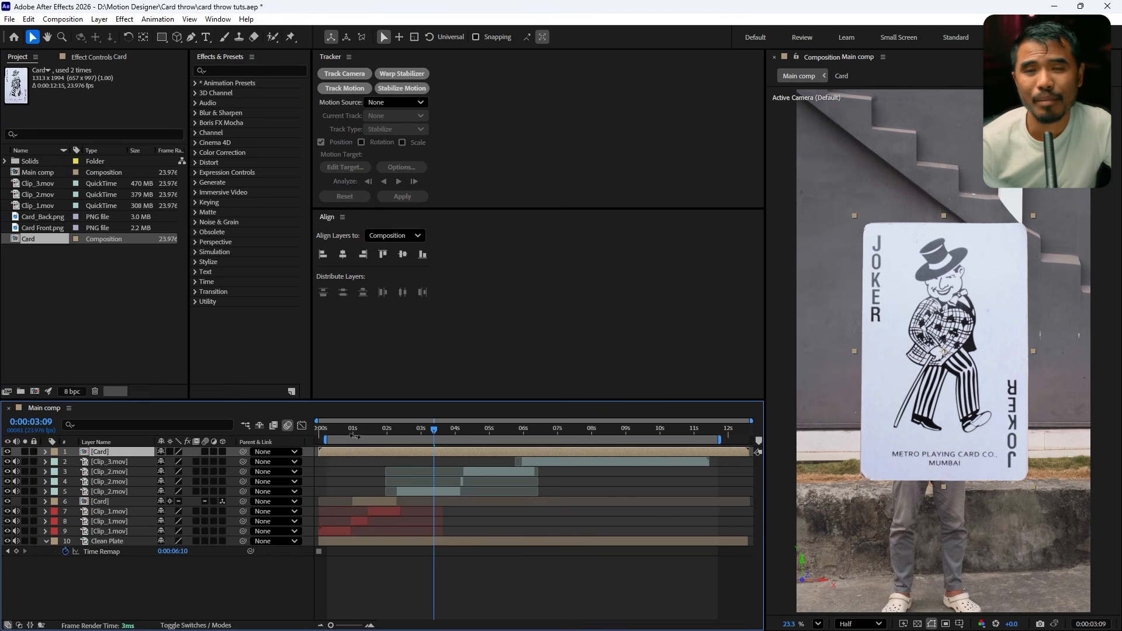
left_click(222, 451)
left_click(170, 452)
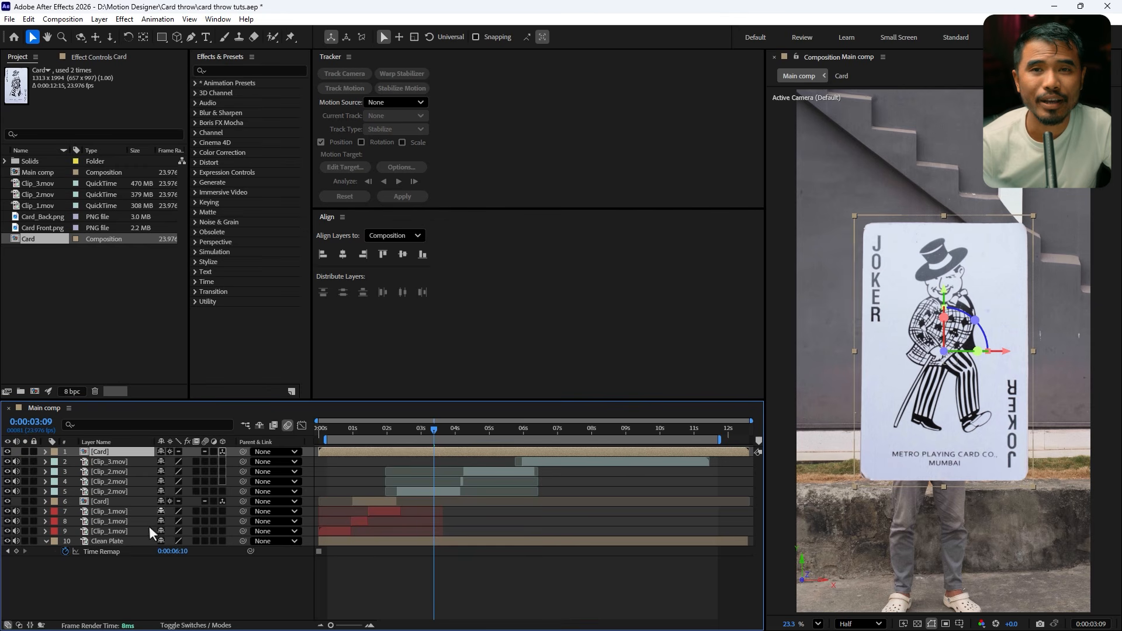
- Set the new top Card layer's Scale to 7%, matching the earlier Card layer
left_click(110, 503)
key("s")
left_click(112, 453)
key("s")
left_click(175, 461)
type("7")
key("Return")
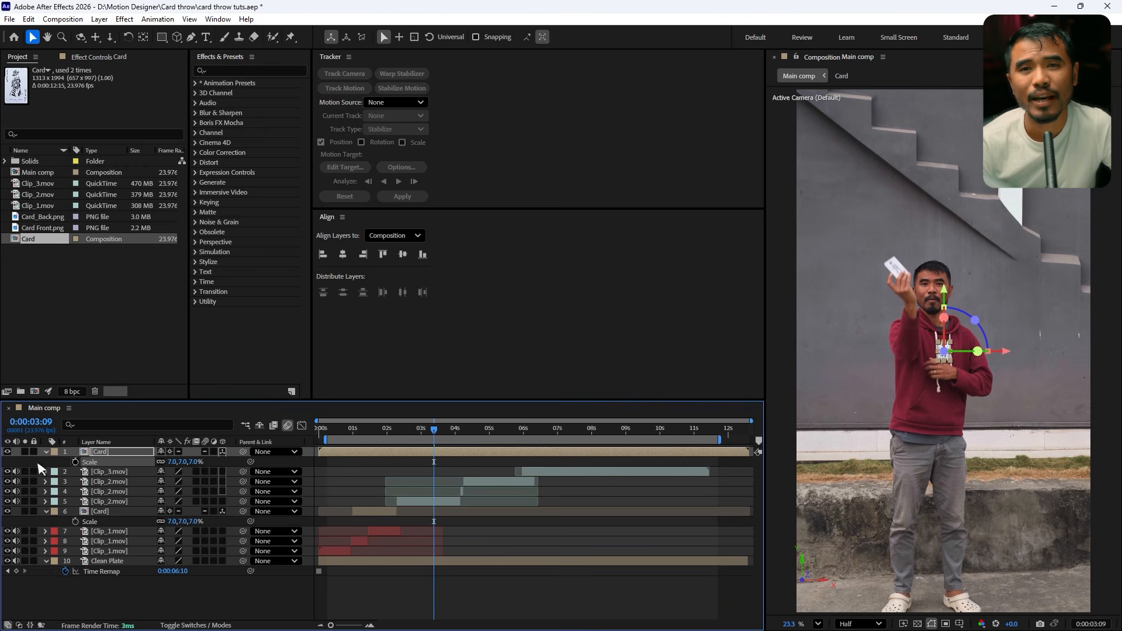
left_click(38, 463)
left_click(46, 451)
- Shift the top Card layer to start near 0:00:04:00, set its Z orientation to about 309.8°, and keyframe Position 1062, 2016, 0 at 0:00:04:03
left_click_drag(356, 451, 543, 459)
left_click_drag(433, 430, 468, 454)
scroll(942, 351, "up", 2)
scroll(935, 364, "up", 1)
left_click_drag(987, 312, 952, 293)
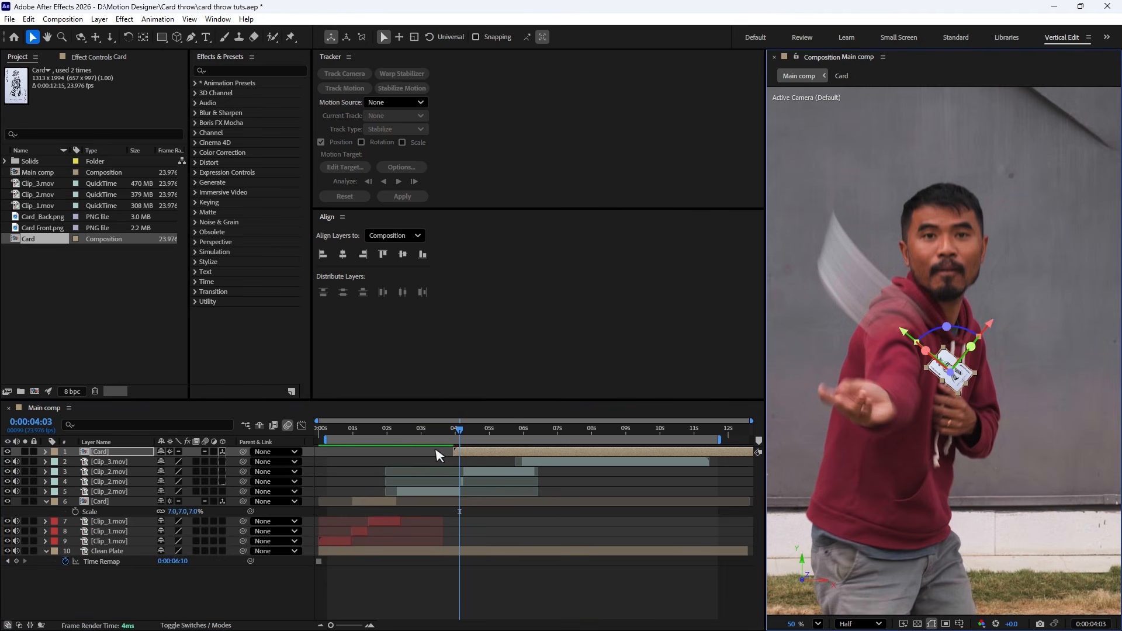
key("p")
left_click(76, 462)
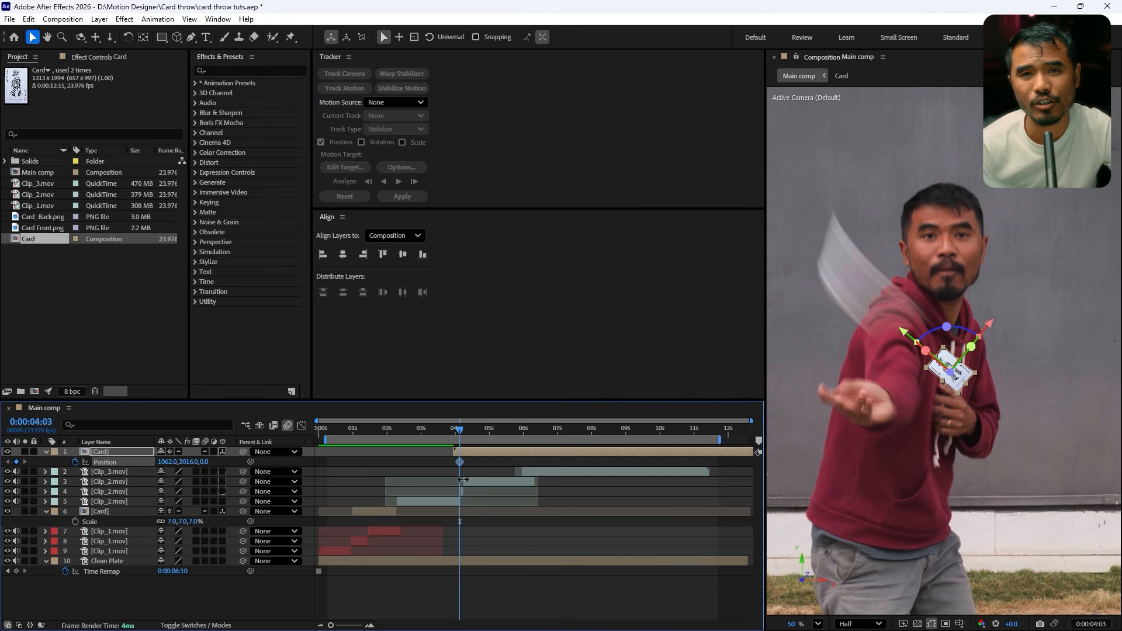
- Try a Z Rotation of about -21° on the top Card layer
key("shift+r")
mouse_move(176, 503)
left_mouse_down()
mouse_move(431, 531)
mouse_move(164, 508)
left_mouse_up()
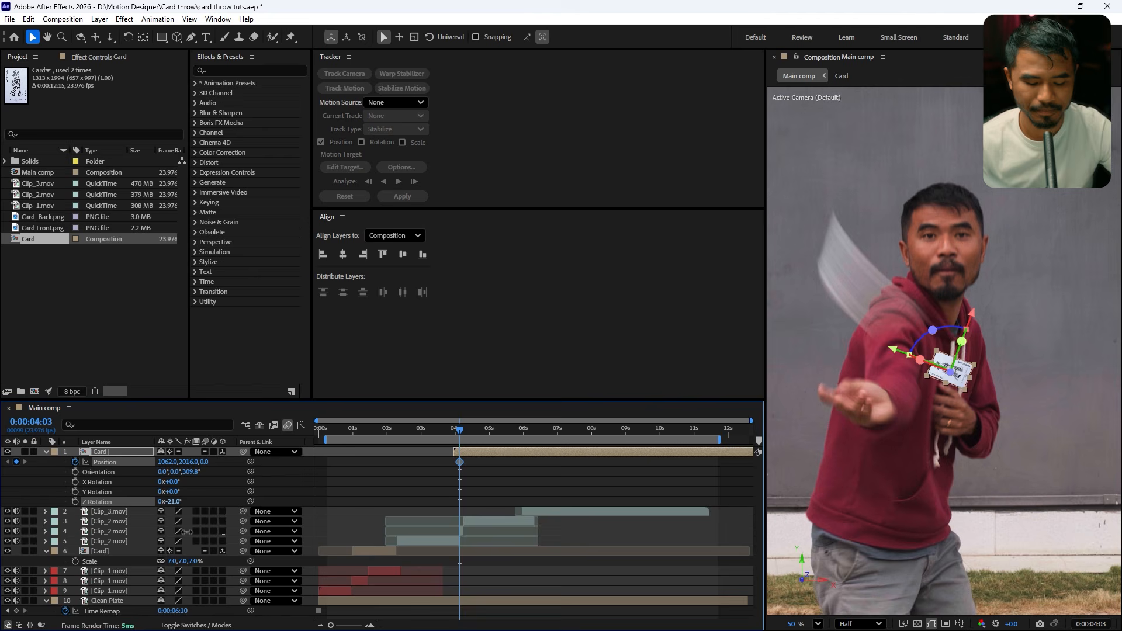
key("ctrl+z")
- Bring the card toward the camera by keyframing its Position at 1062, 2016, -2463 on 0:00:05:23
left_click_drag(461, 431, 526, 462)
scroll(973, 456, "down", 4)
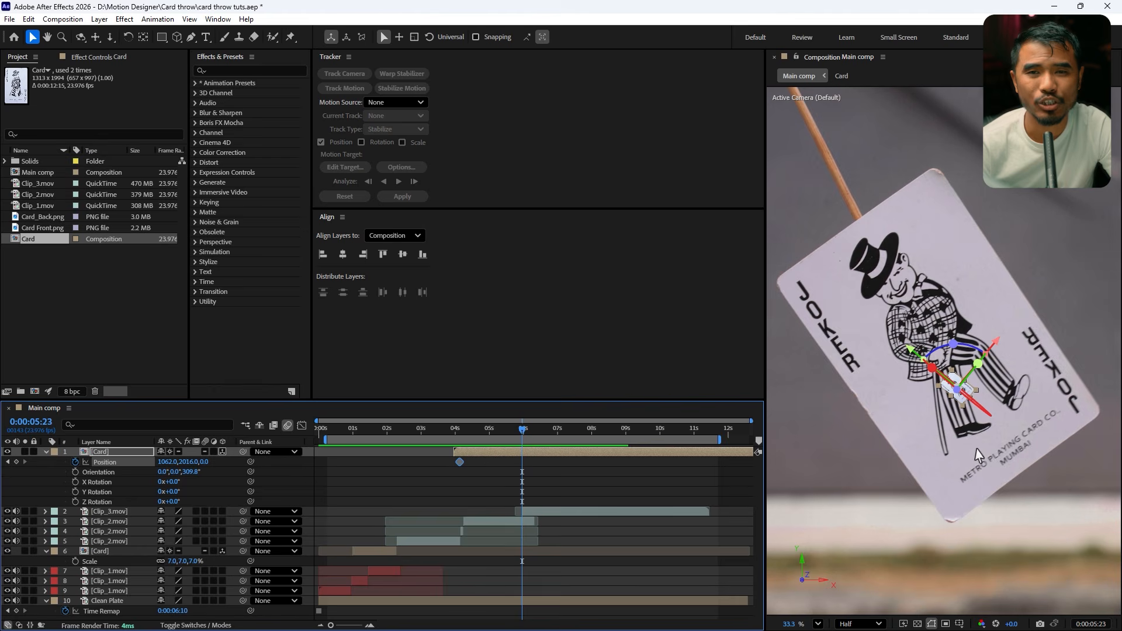
scroll(964, 461, "up", 3)
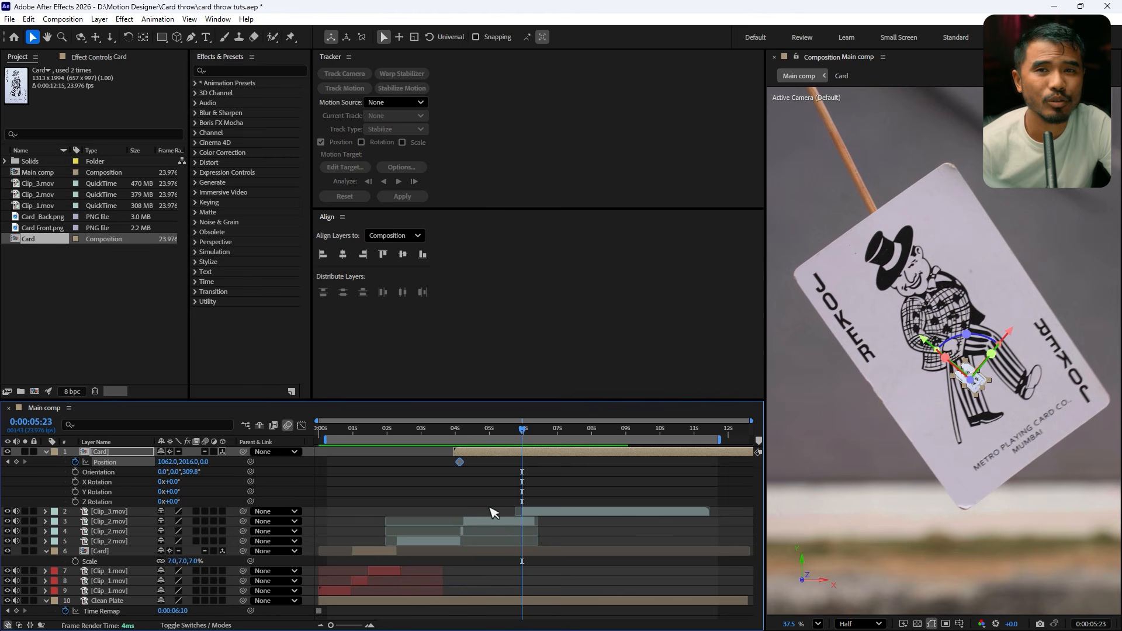
mouse_move(206, 462)
left_mouse_down()
mouse_move(239, 461)
mouse_move(218, 461)
left_mouse_up()
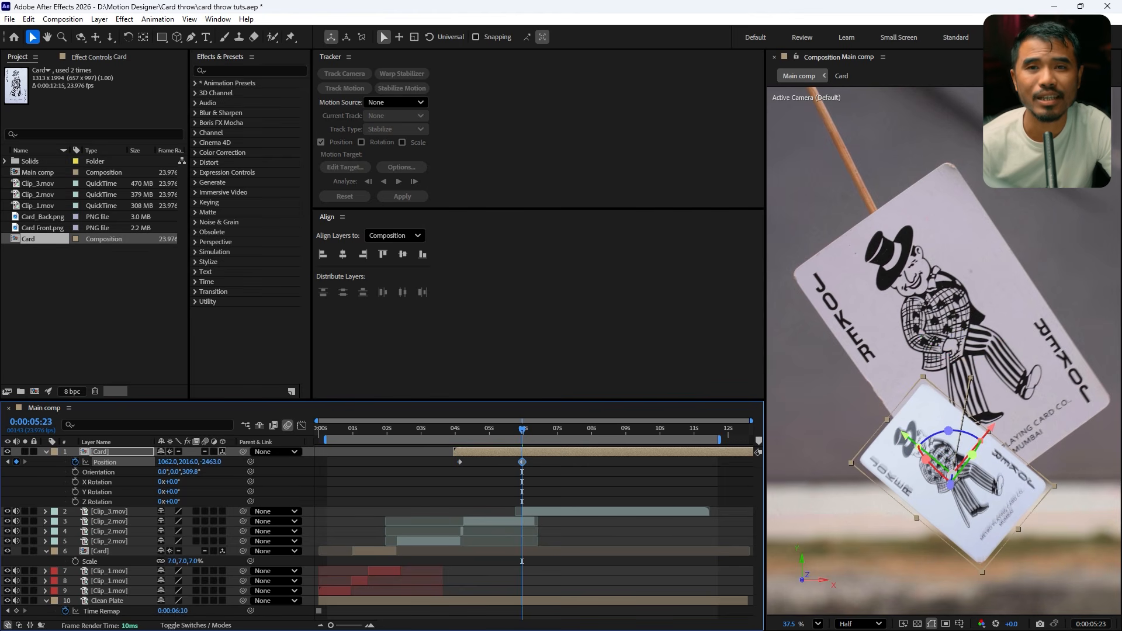
- Match the top card to the real card at 0:00:05:23 with Position 1065.6, 1917.9, -2708 and Z orientation about 324.5°
left_click_drag(983, 480, 949, 403)
key("ctrl+z")
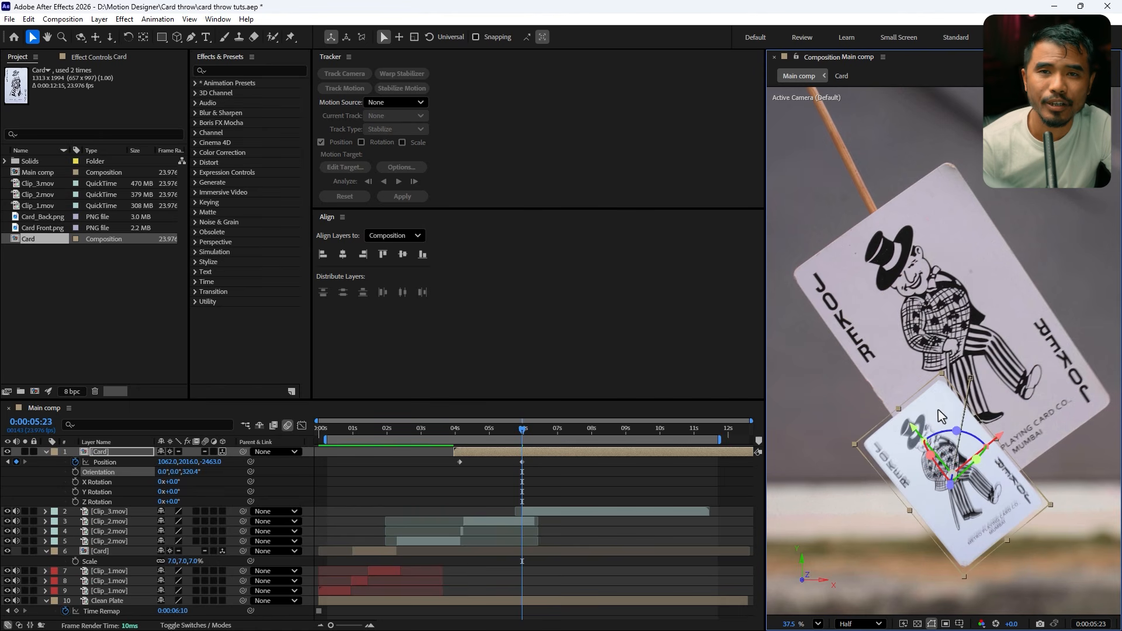
left_click_drag(919, 440, 856, 366)
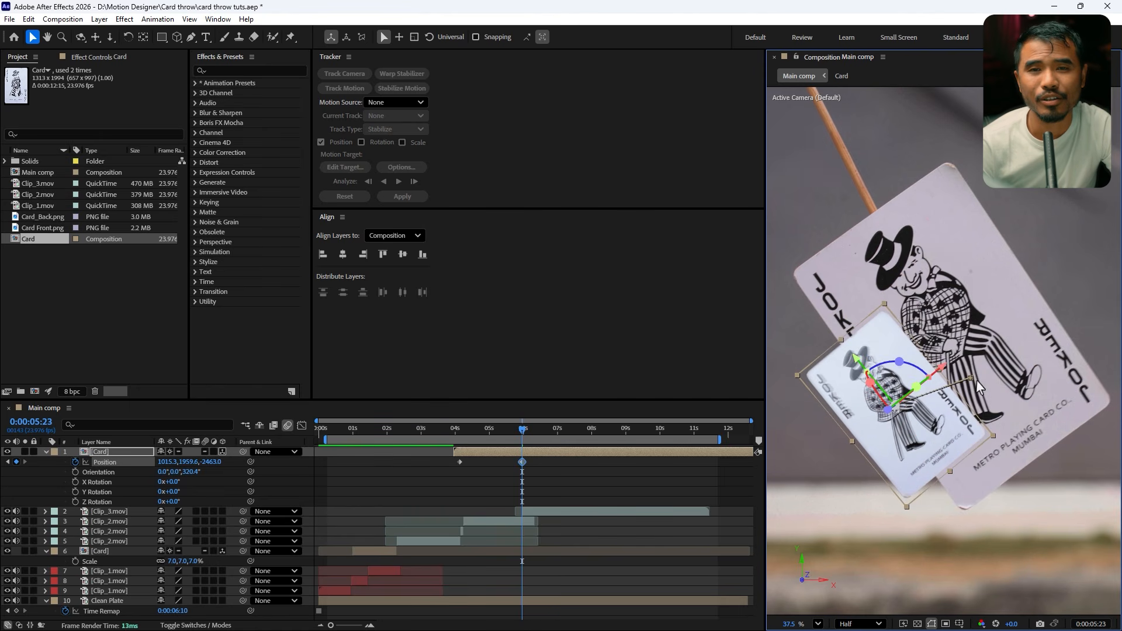
left_click_drag(949, 374, 1012, 321)
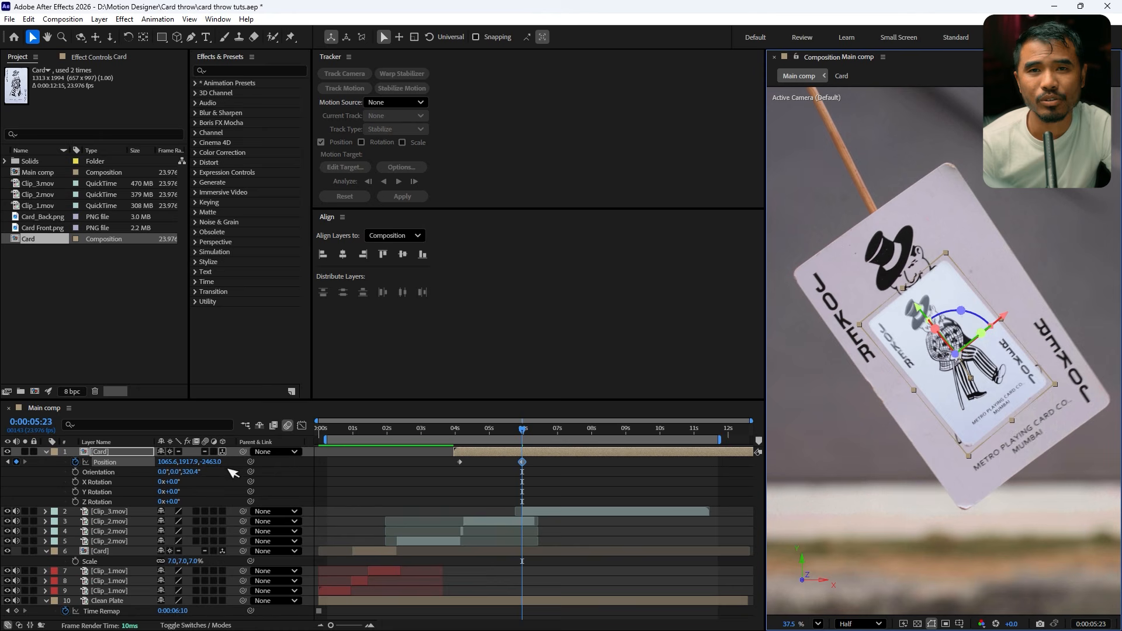
left_click_drag(197, 464, 84, 476)
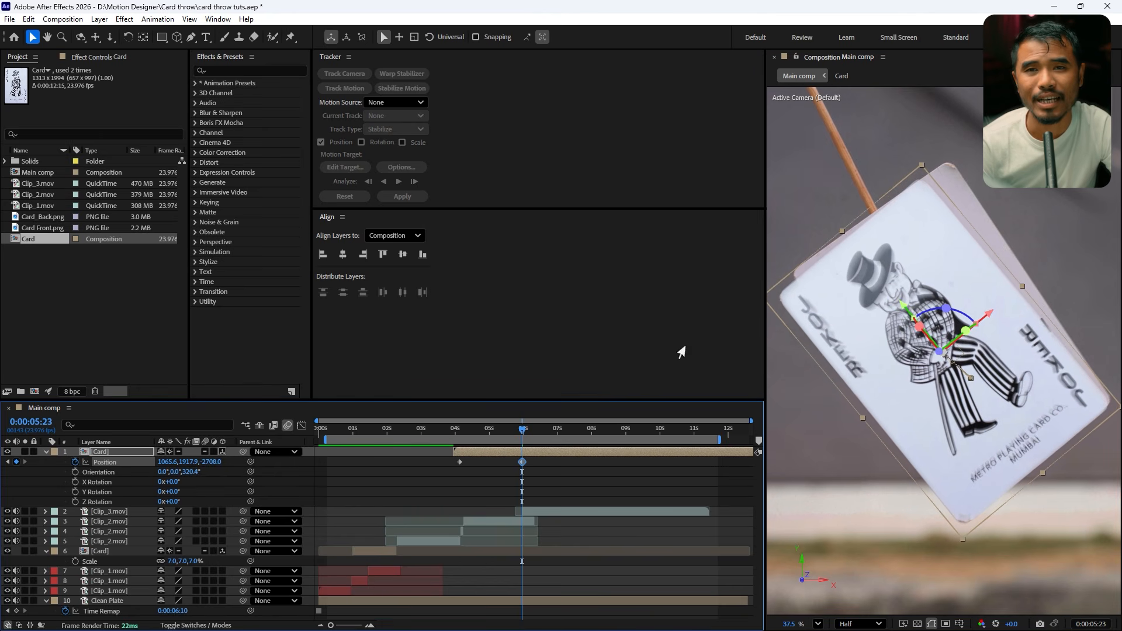
left_click_drag(946, 307, 976, 301)
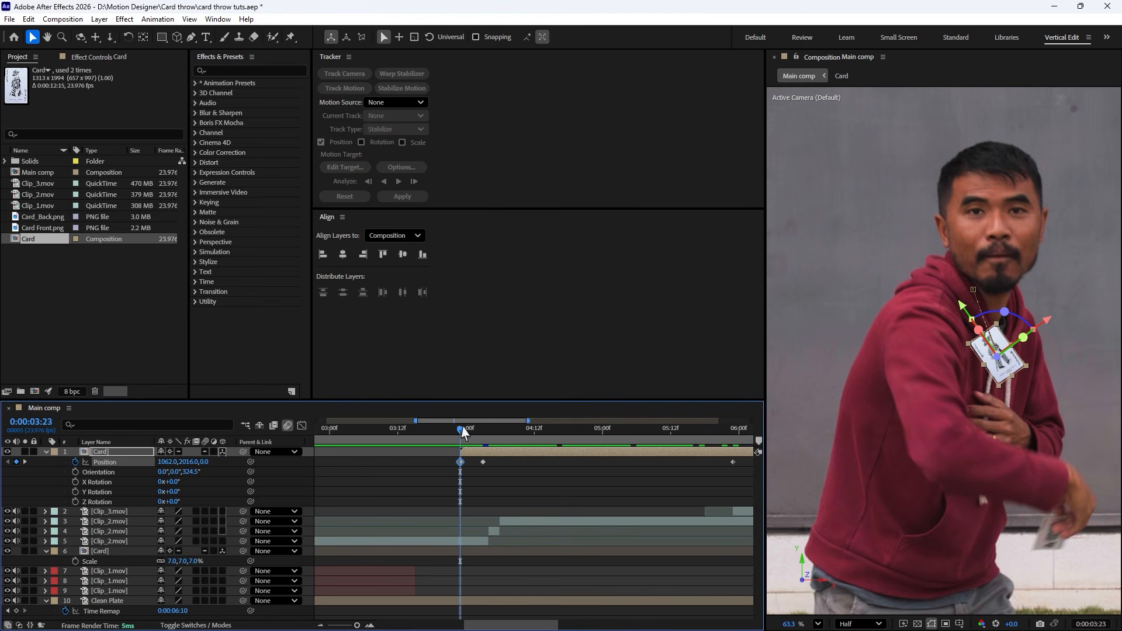
- Move the card up beyond the thrower's hand at 0:00:04:03 to Position 350.4, 1334.3, 0, with eased Position keyframes
left_click_drag(464, 433, 482, 435)
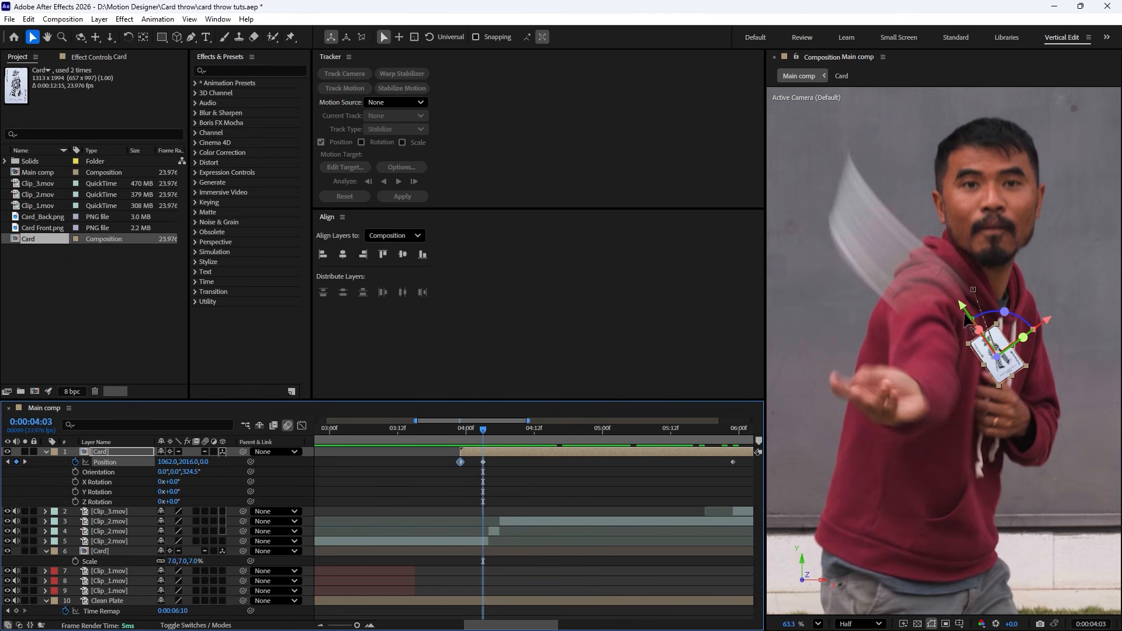
left_click_drag(965, 316, 764, 200)
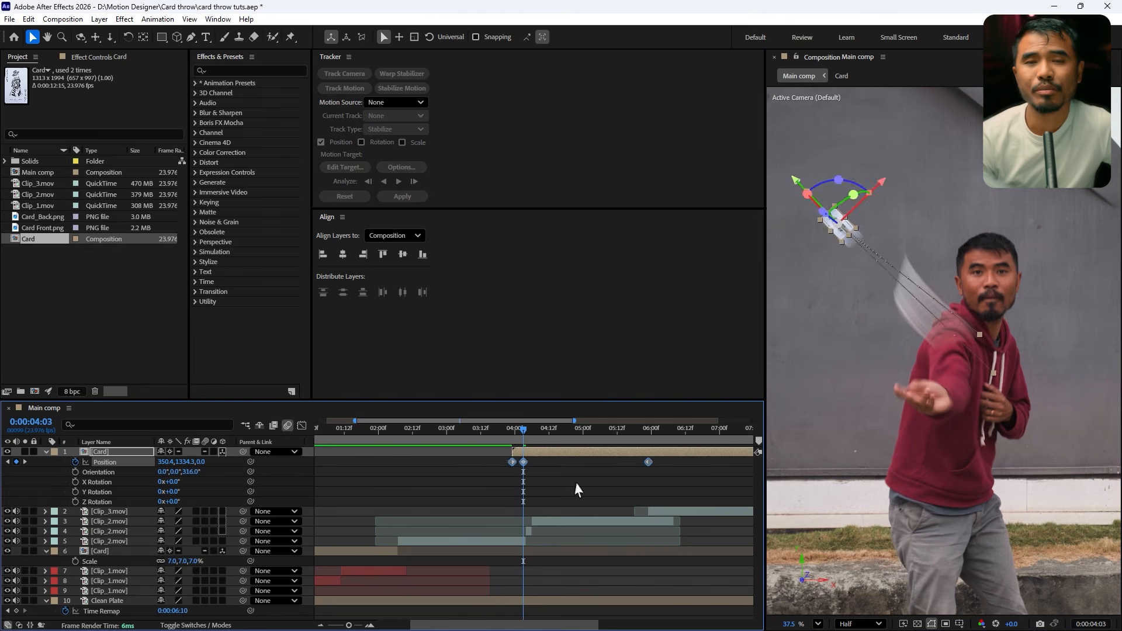
left_click(537, 476)
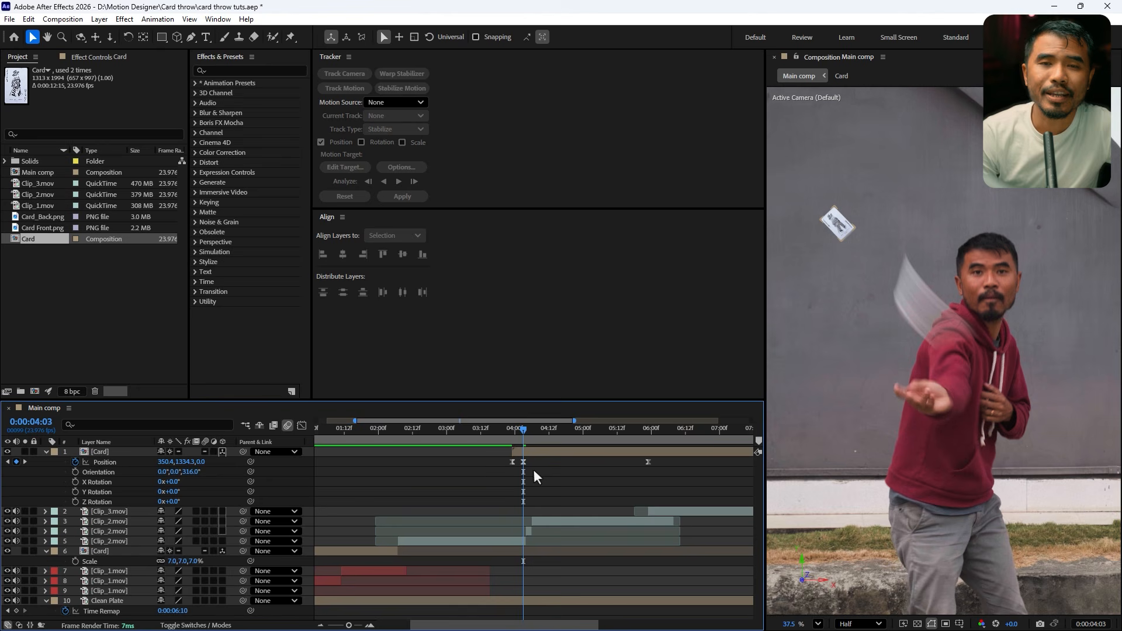
- Set the spatial interpolation of the 0:00:04:03 Position keyframe to Bezier
left_click(524, 462)
right_click(525, 465)
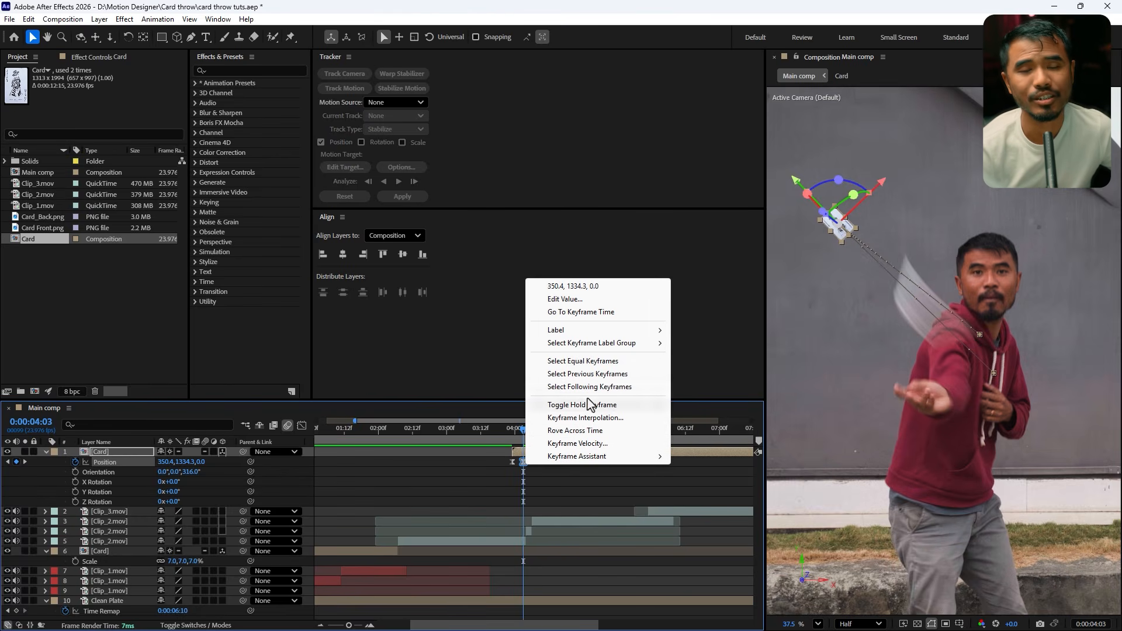
left_click(611, 419)
left_click(586, 286)
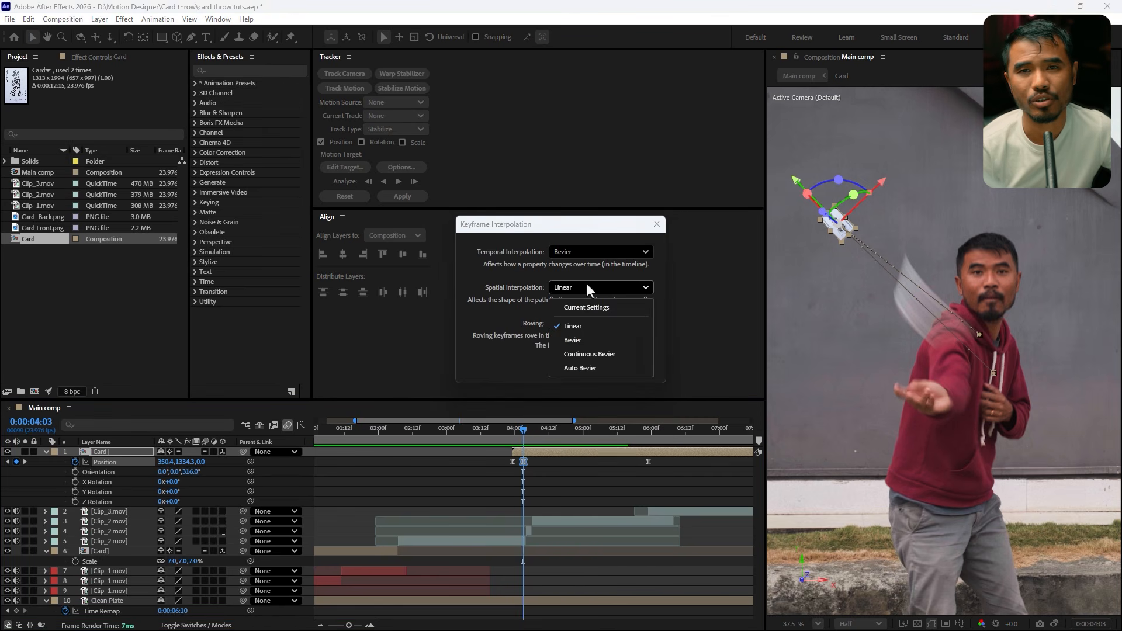
left_click(587, 342)
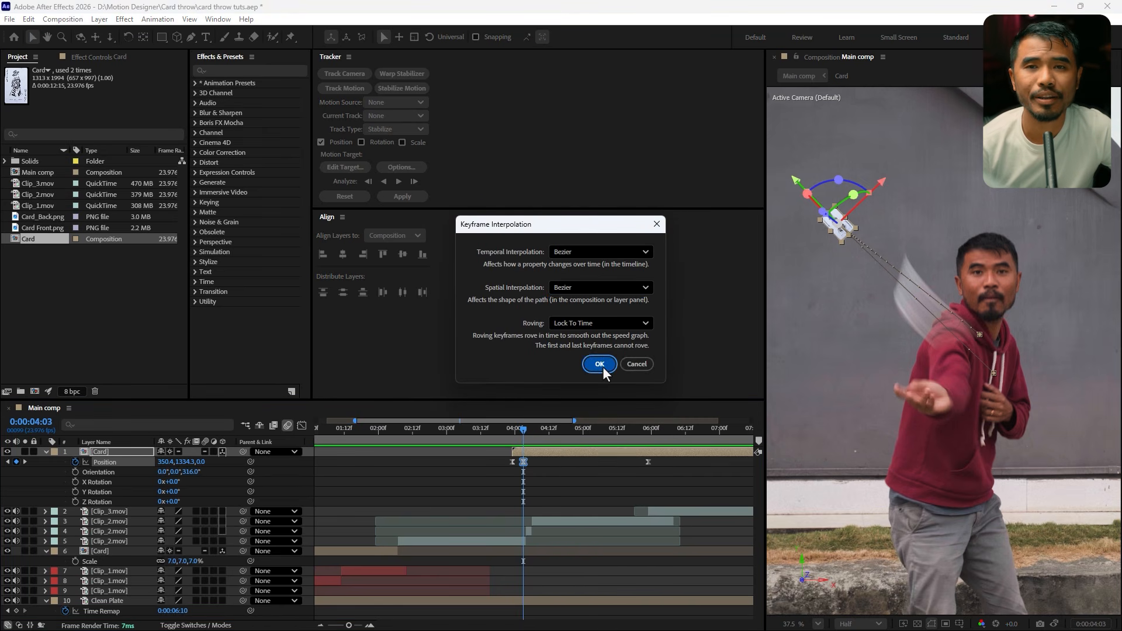
left_click(601, 366)
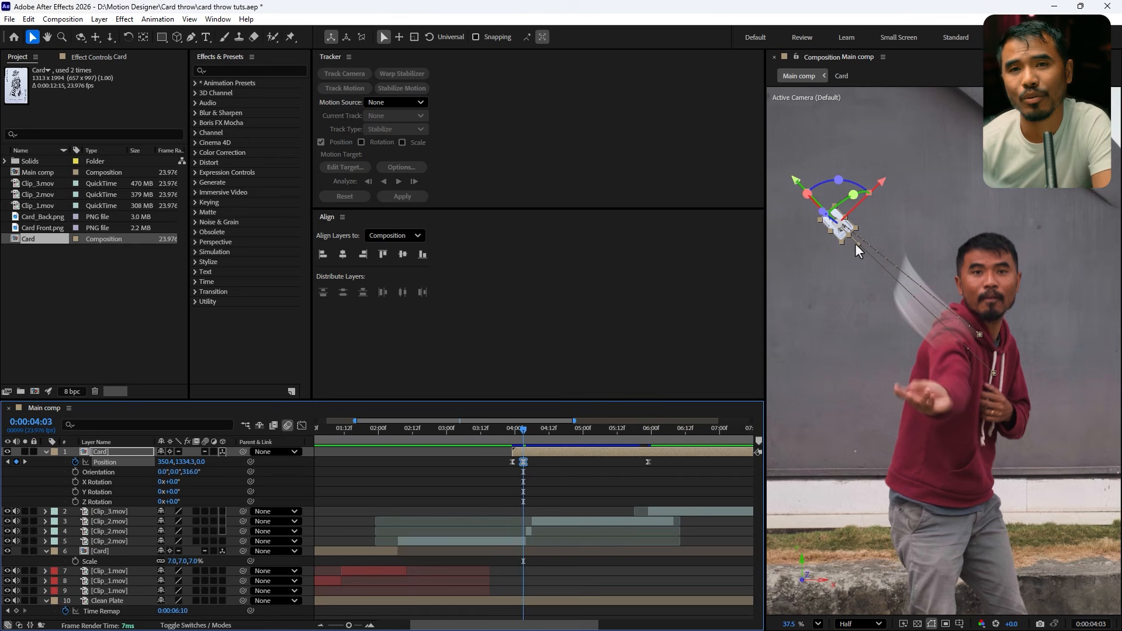
left_click_drag(857, 251, 839, 257)
key("ctrl+z")
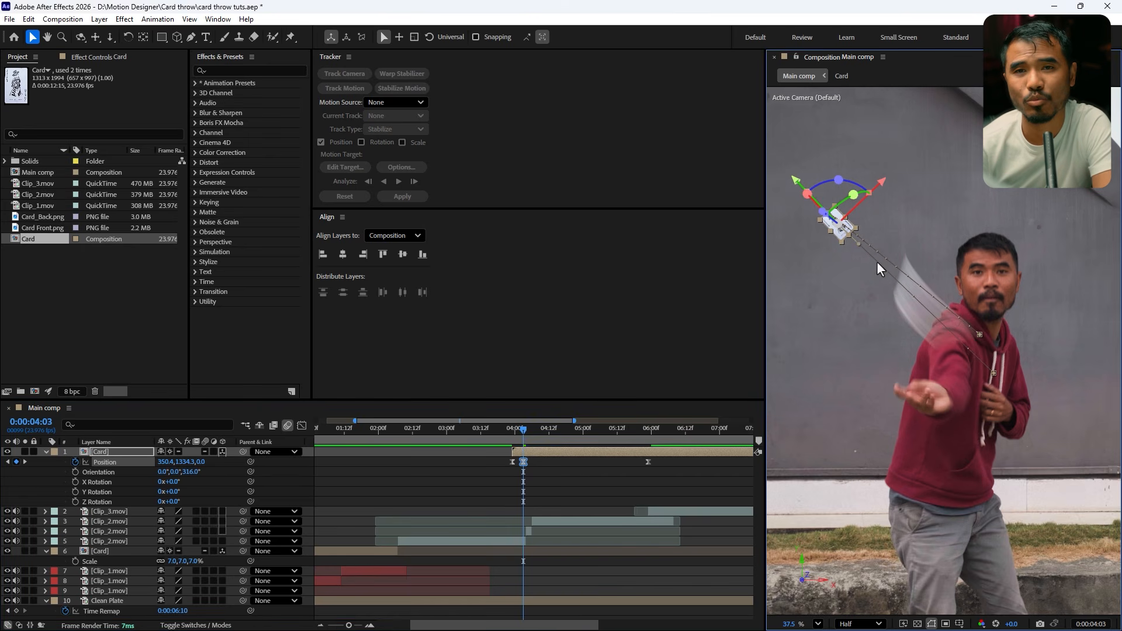
- Show the composition in two views, with the second view looking from the Top
key("grave")
left_click(1089, 624)
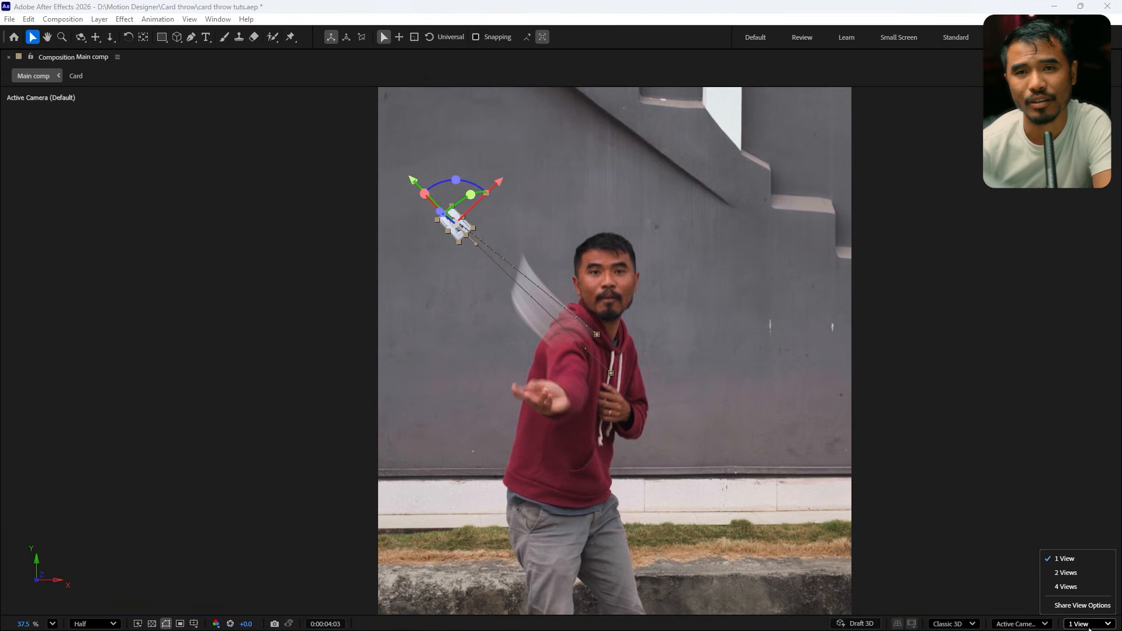
left_click(1067, 573)
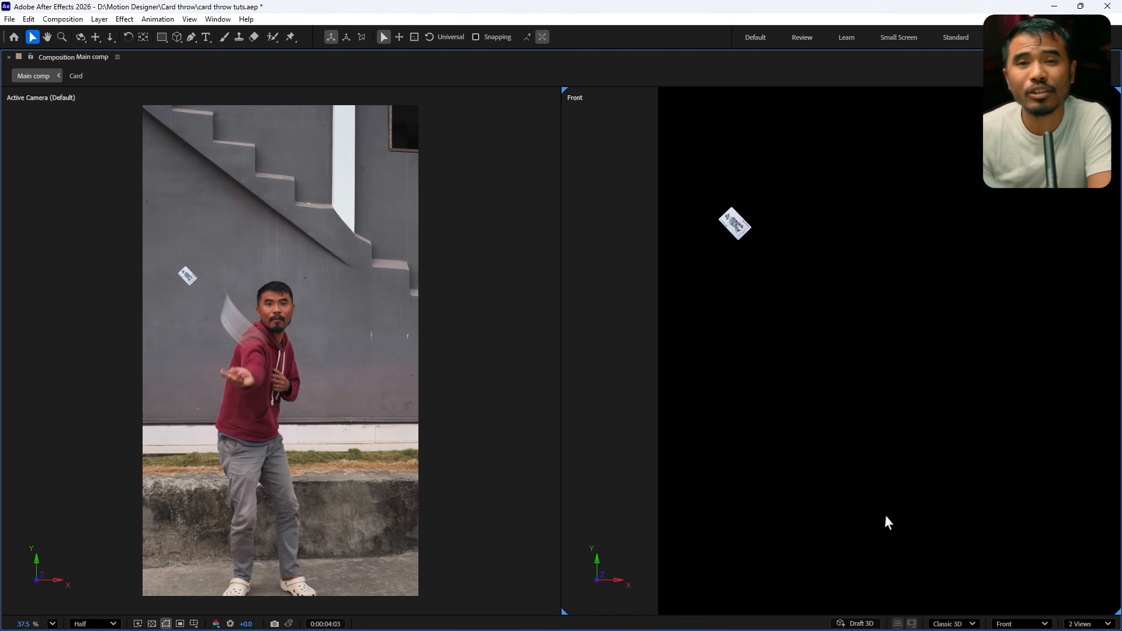
left_click(1045, 622)
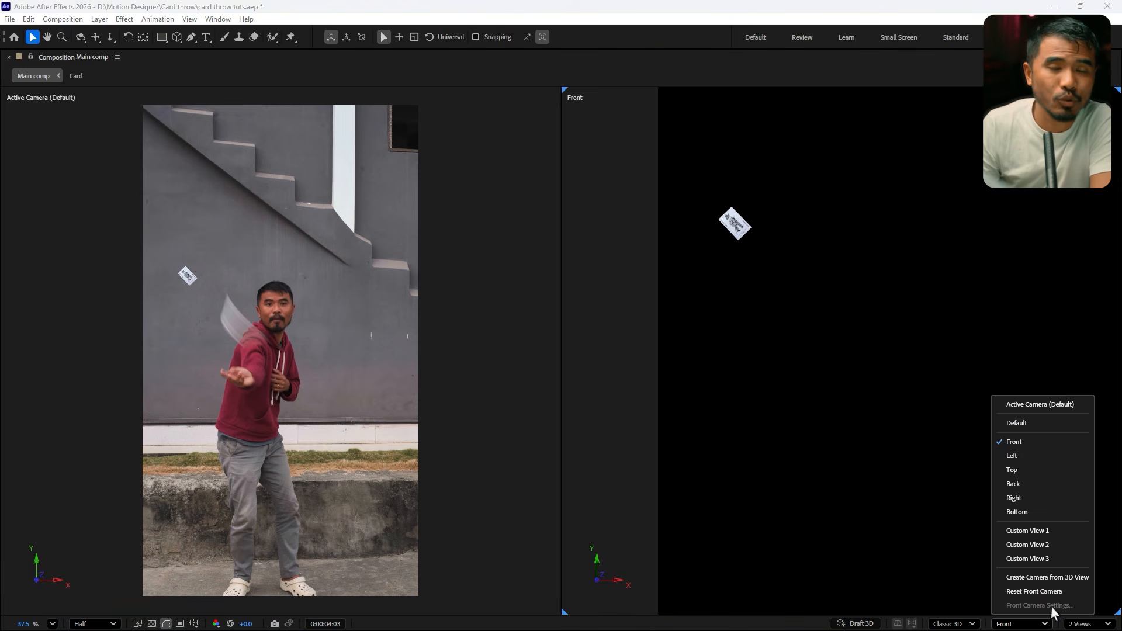
left_click(1030, 470)
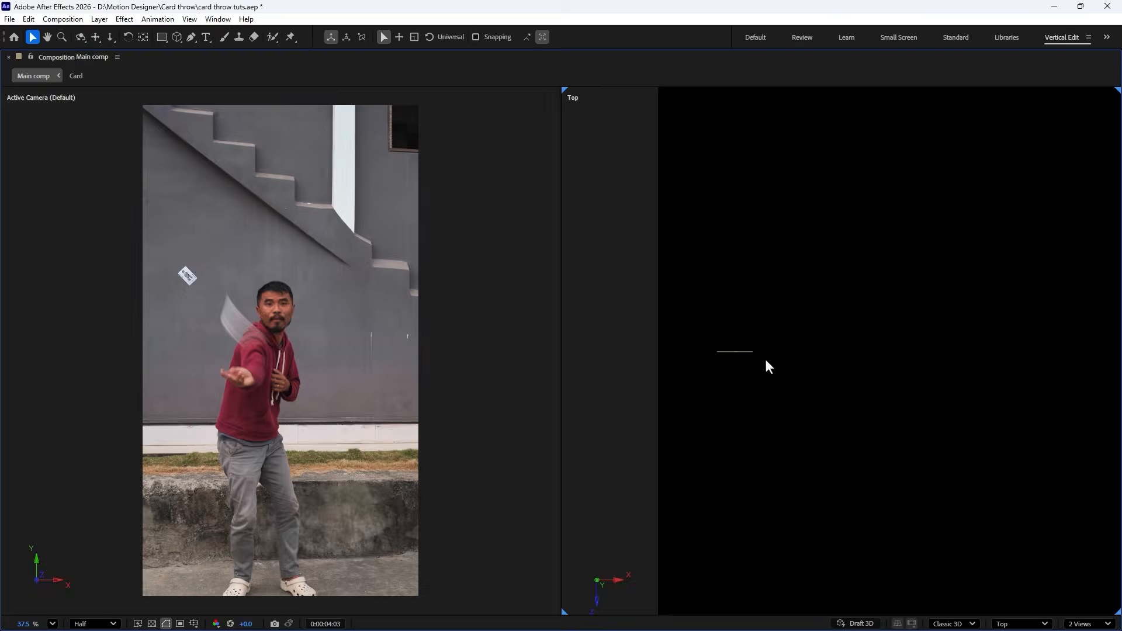
key("grave")
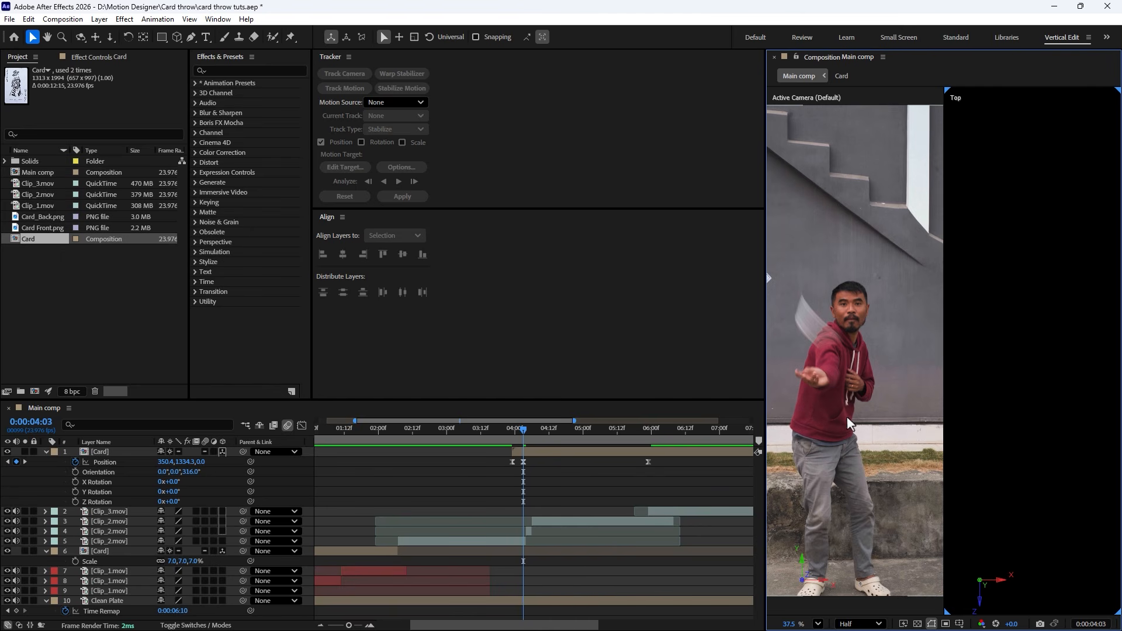
scroll(849, 423, "up", 3)
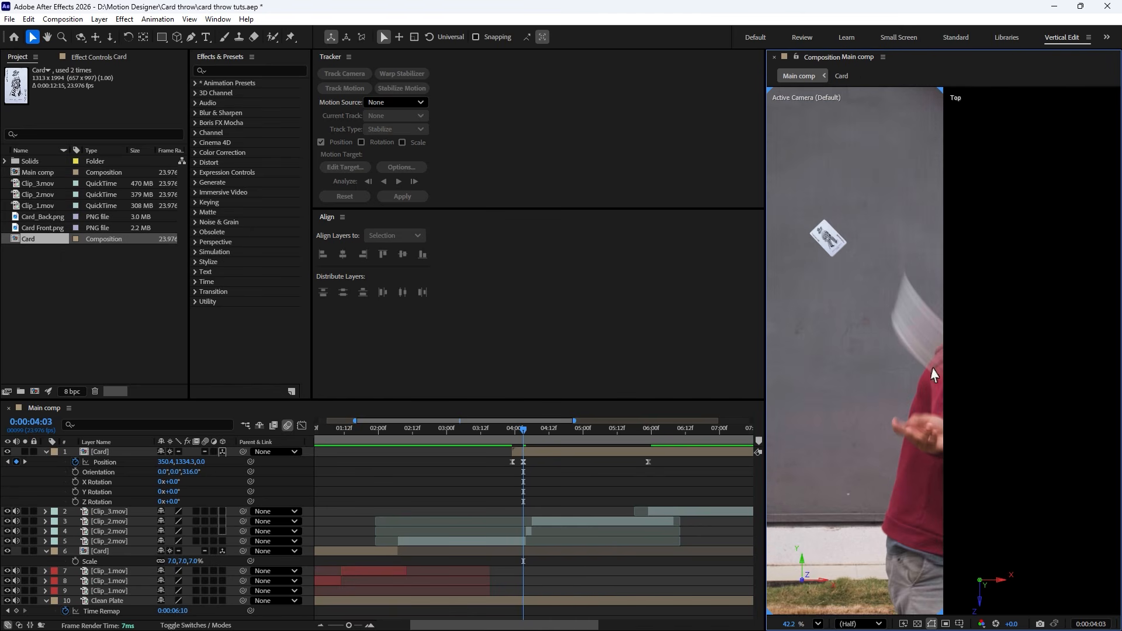
- Bend the card's motion path in the Top view with the Bezier handles of the 0:00:04:03 Position keyframe
left_click(951, 407)
left_click_drag(544, 461, 505, 472)
left_click_drag(1004, 433, 1100, 404)
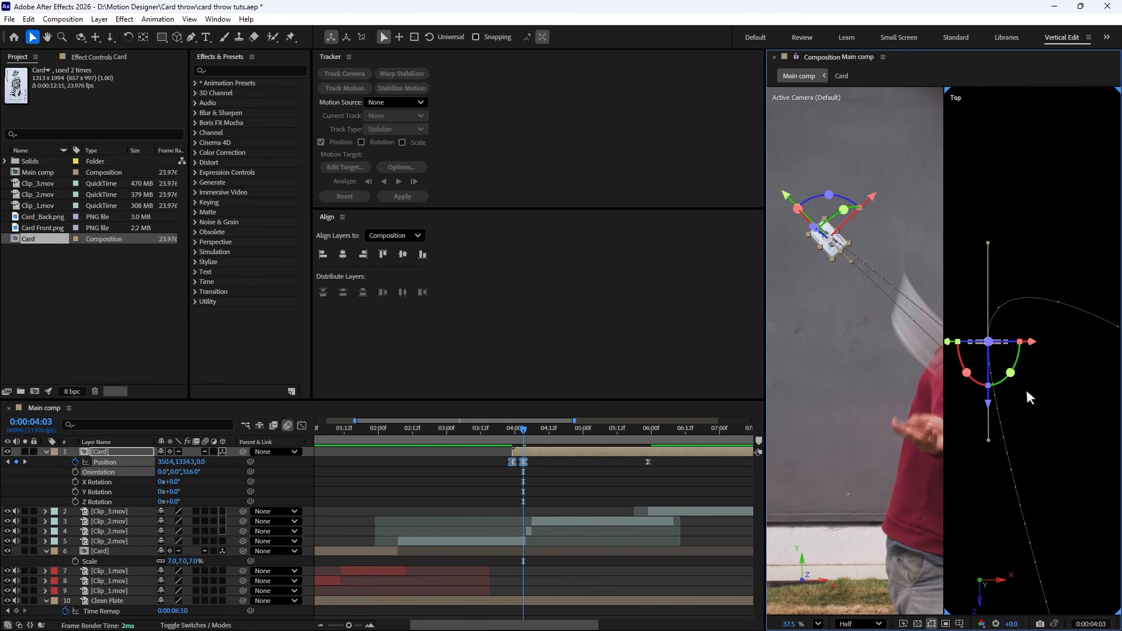
left_click_drag(989, 445, 989, 454)
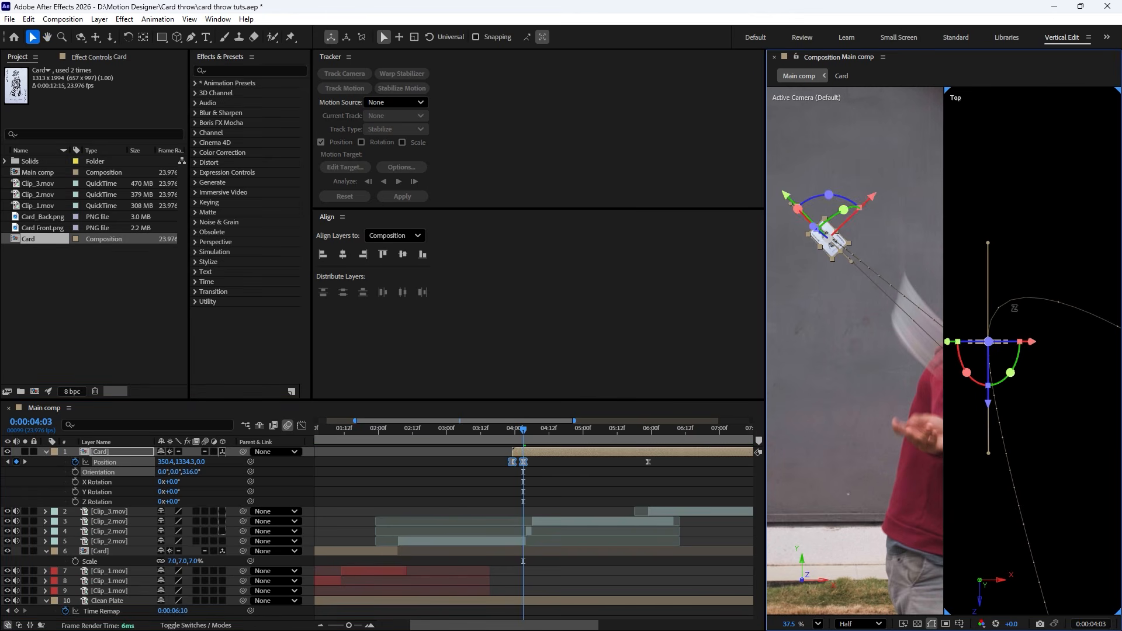
left_click_drag(987, 243, 1038, 226)
left_click_drag(988, 452, 922, 328)
- Switch the second view to Front and tilt the middle keyframe's handles to open the motion path into a wider curve
key("grave")
key("space")
left_click(1028, 623)
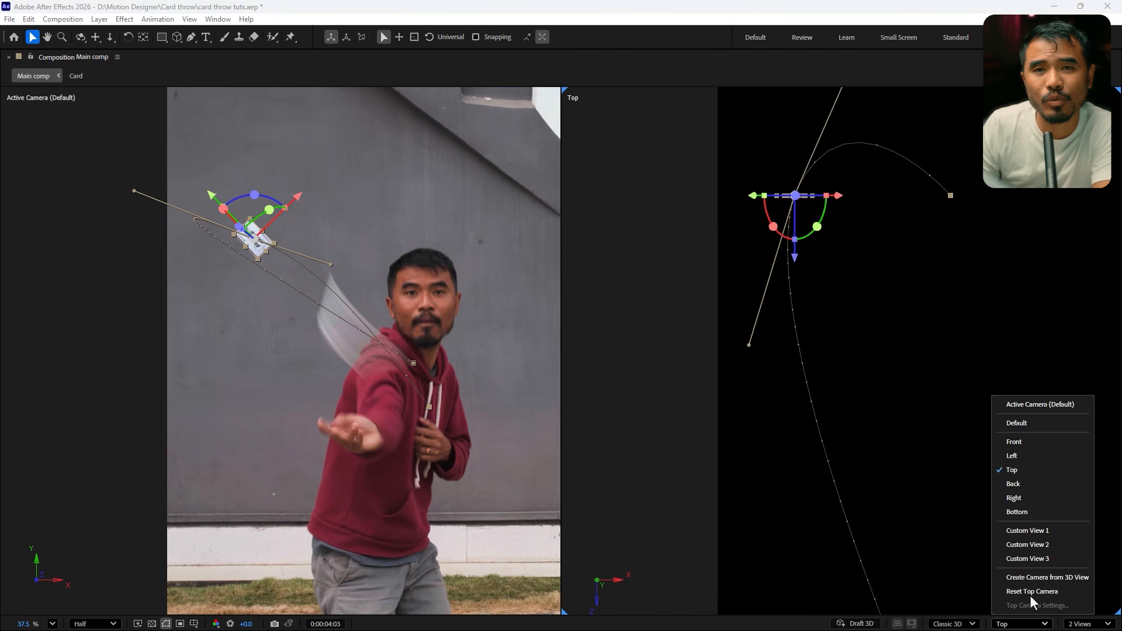
left_click(1026, 438)
key("f")
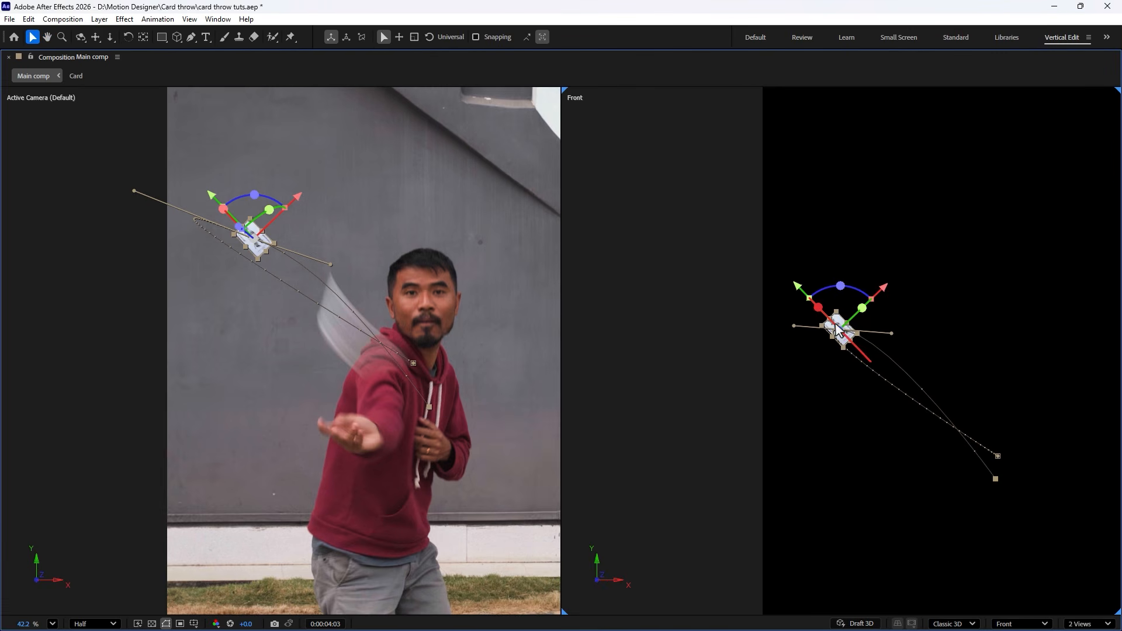
scroll(837, 328, "up", 4)
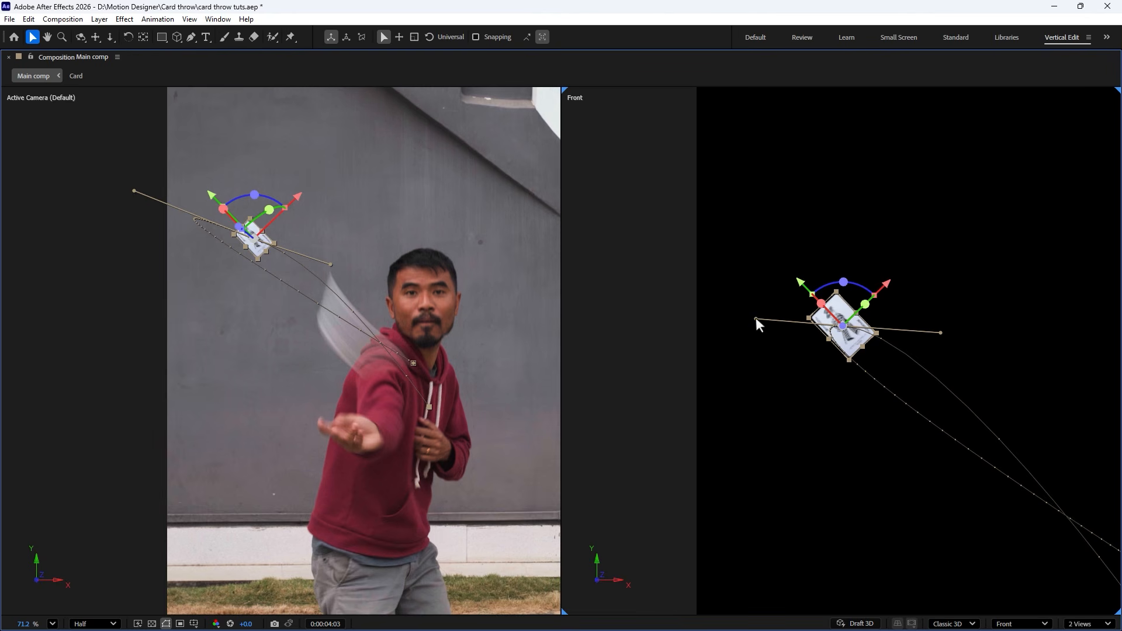
left_click_drag(755, 318, 759, 347)
- Return the composition to a single view within the full workspace
left_click(1095, 624)
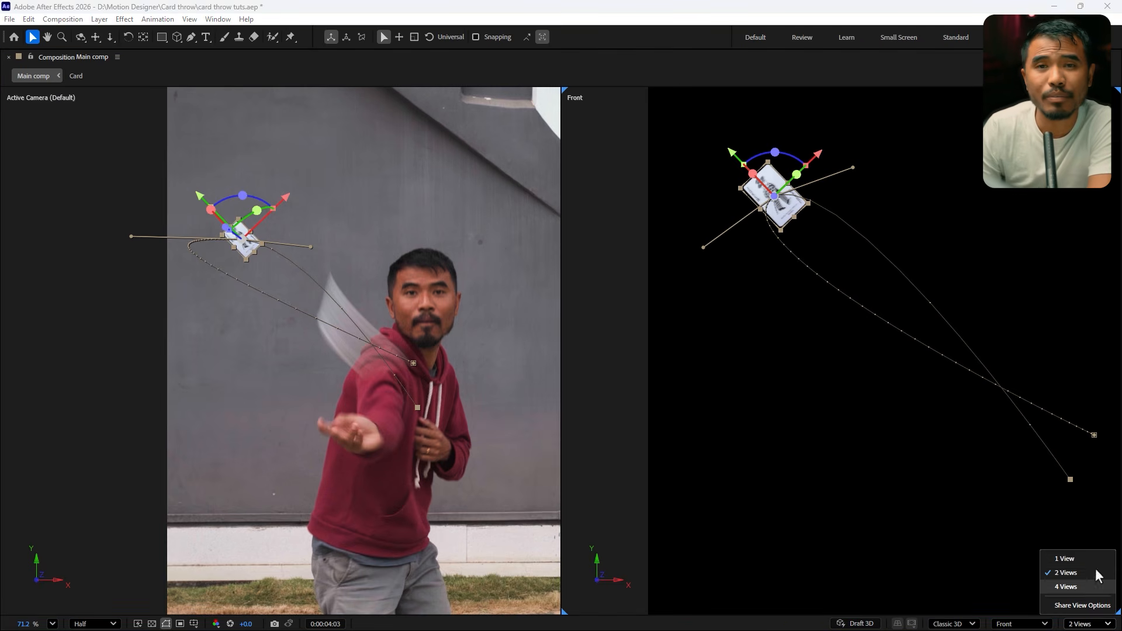
left_click(1095, 568)
key("grave")
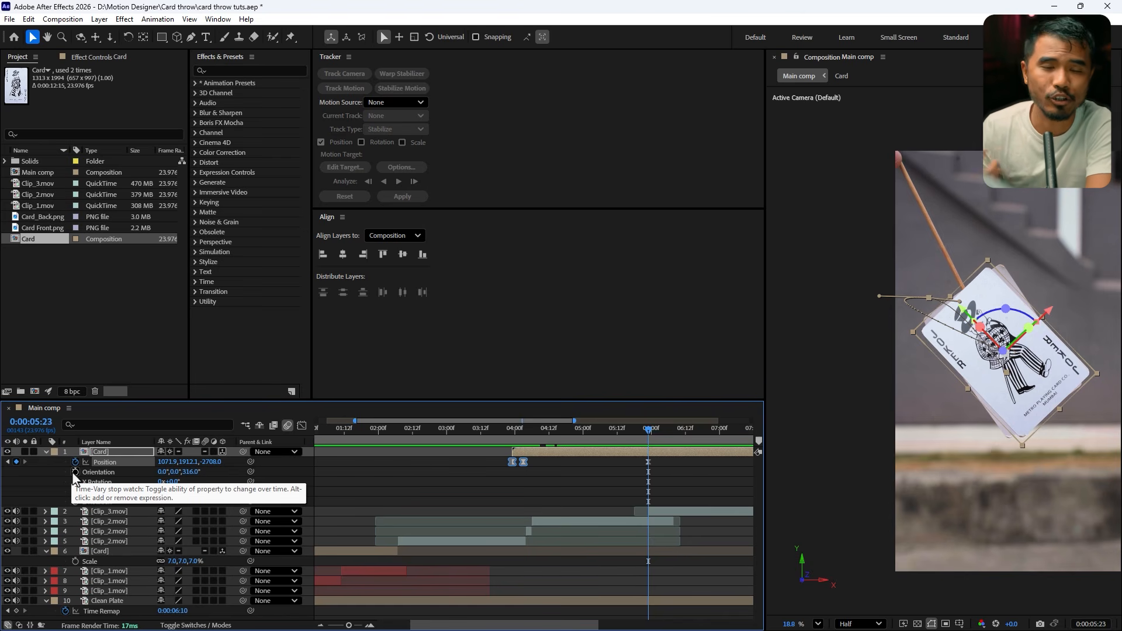
- Keyframe the card's Orientation at 0:00:05:23 and animate Z Rotation from the layer's start to 12 full turns at 0:00:05:23
left_click(75, 501)
left_click(75, 472)
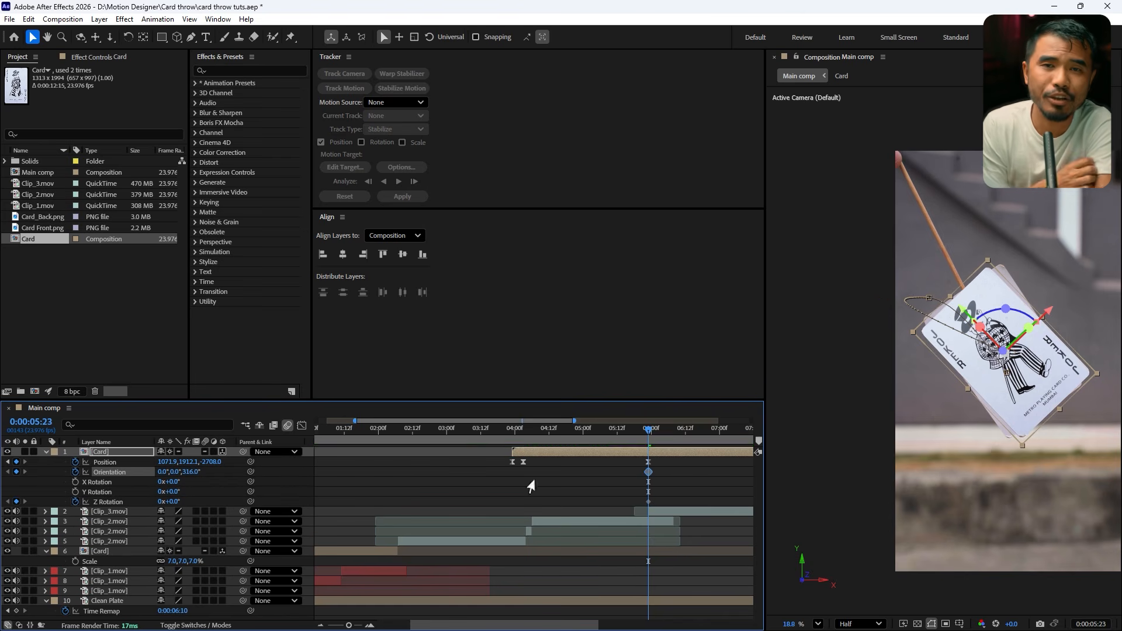
left_click_drag(648, 435, 515, 450)
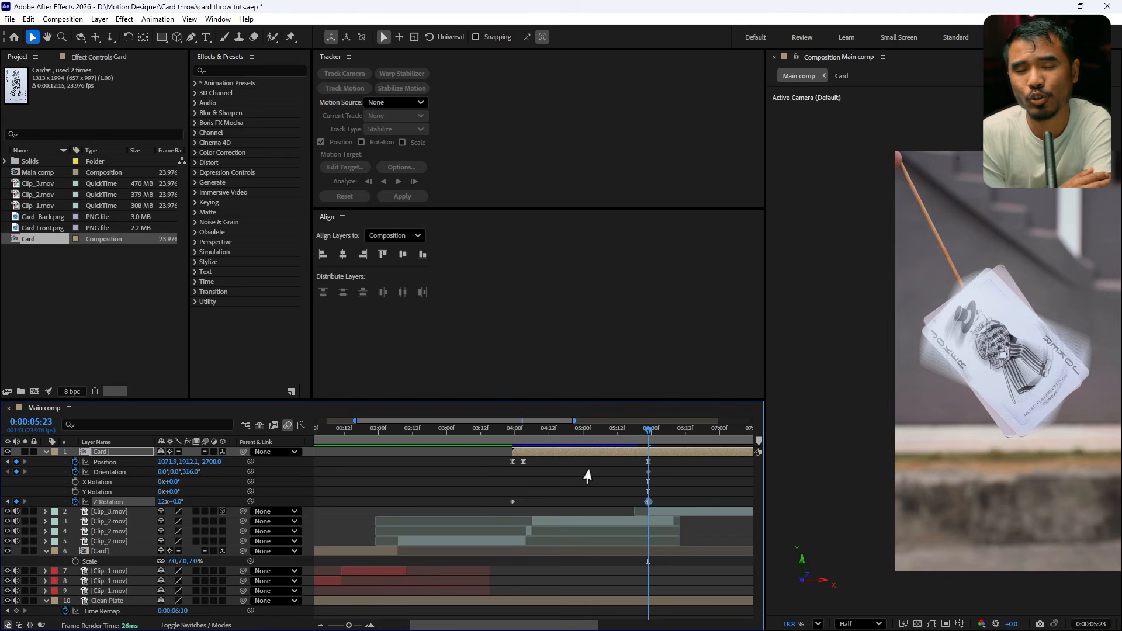
- Add an Orientation keyframe at 0:00:04:00 and tilt the card in 3D around its axes
left_click_drag(515, 437, 549, 488)
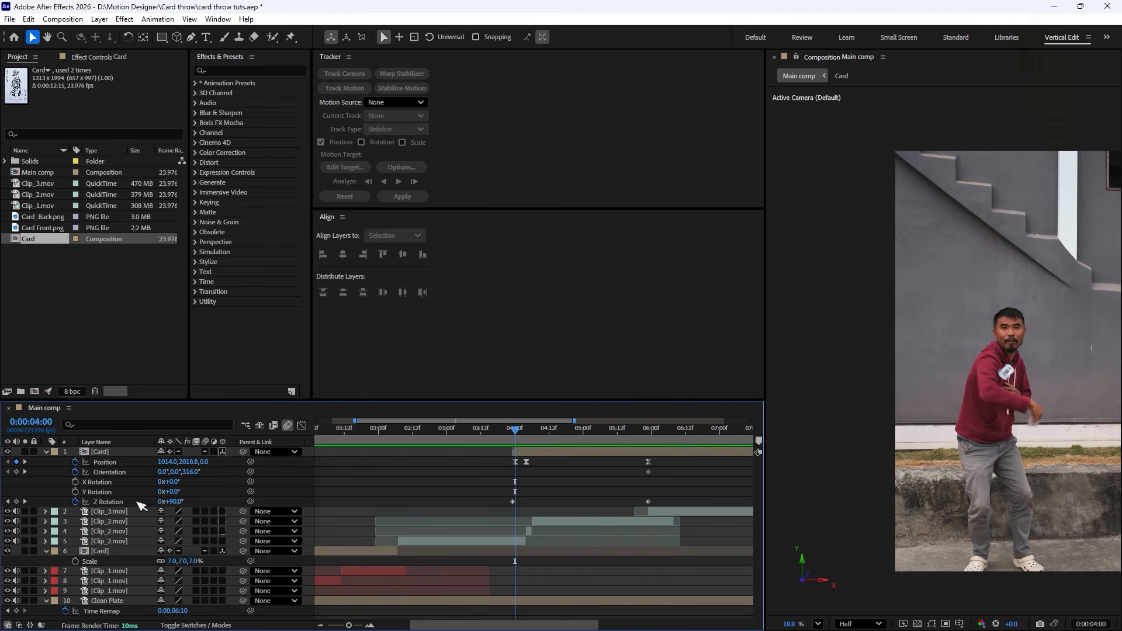
left_click(16, 471)
scroll(997, 334, "up", 2)
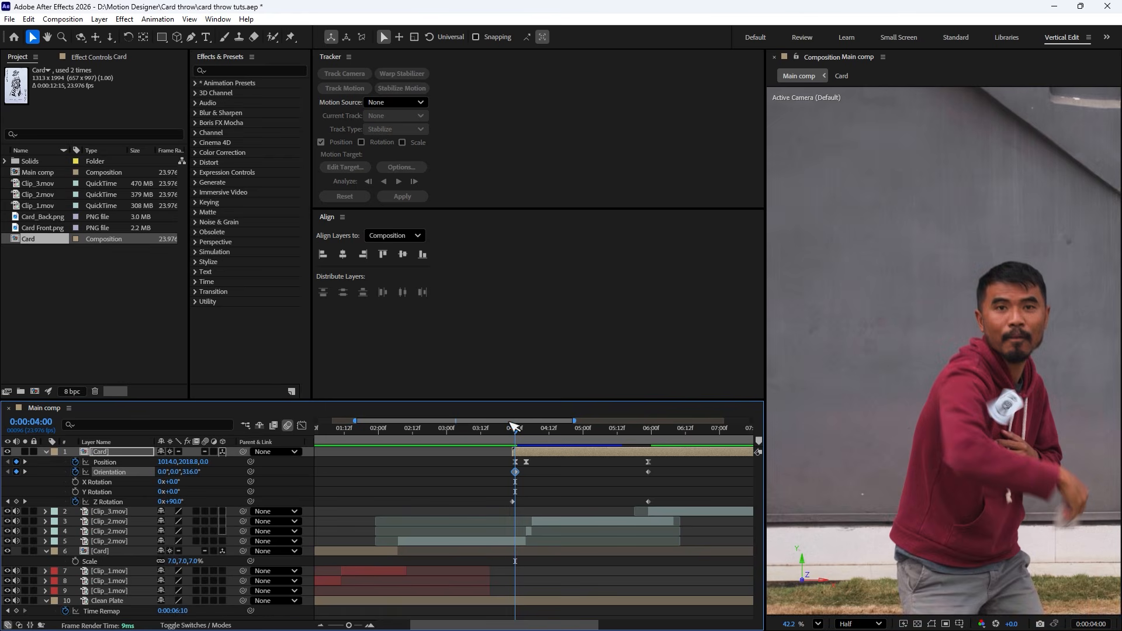
mouse_move(517, 433)
left_mouse_down()
mouse_move(533, 433)
mouse_move(523, 433)
left_mouse_up()
left_click_drag(1049, 409, 1043, 430)
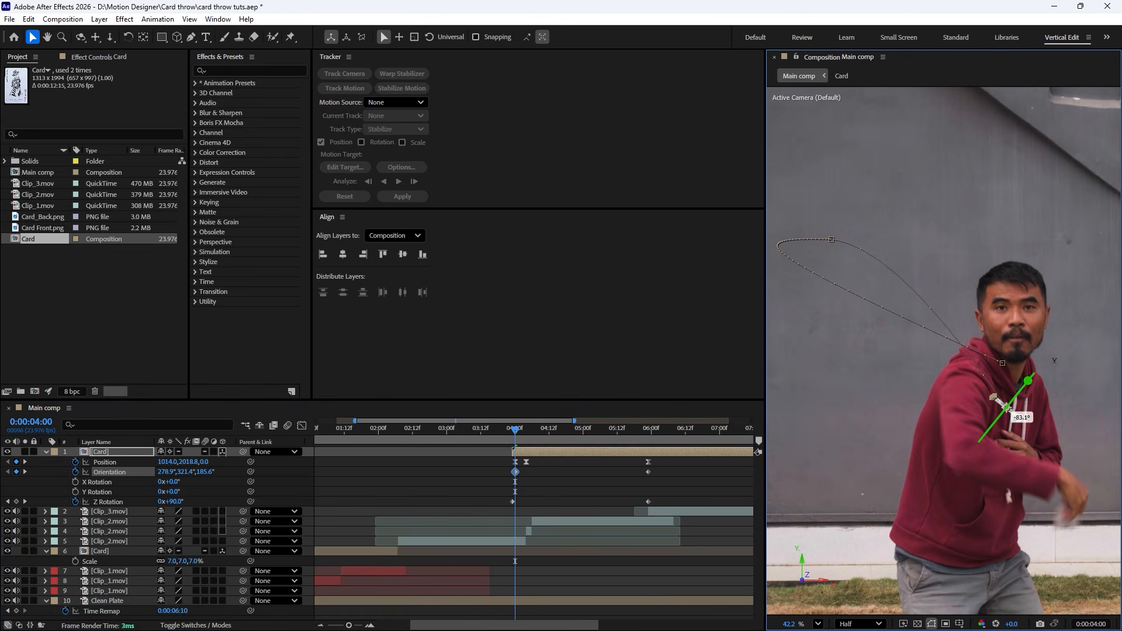
- Tilt the card differently at about 0:00:04:23 to add a mid-flight Orientation keyframe, and preview the motion
left_click_drag(552, 433, 580, 432)
left_click_drag(786, 204, 808, 206)
key("space")
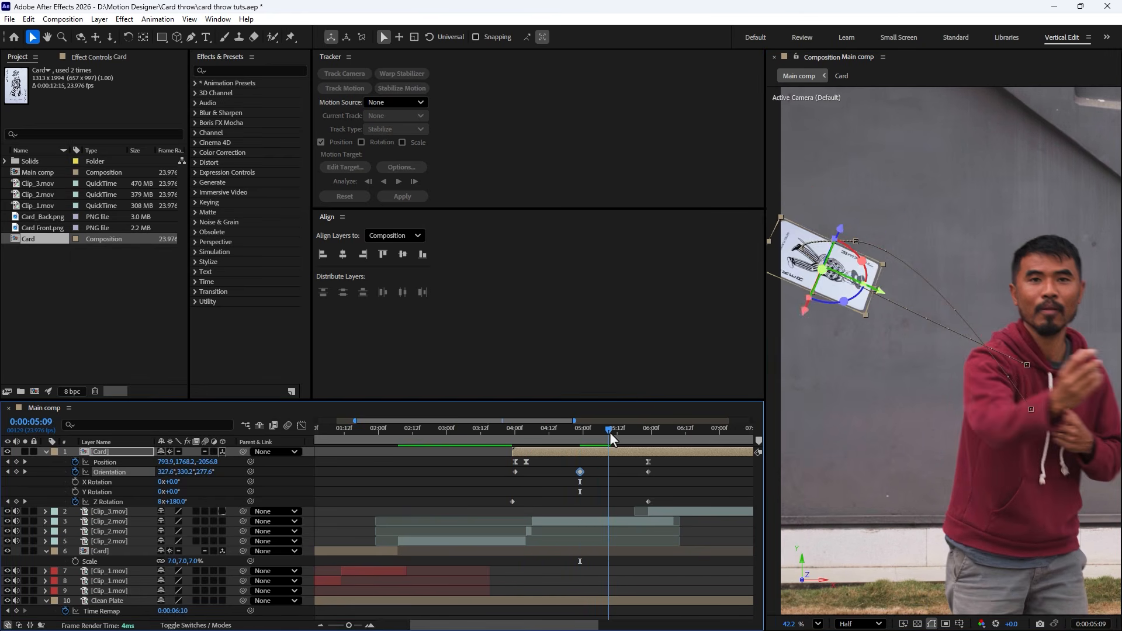
- Try an extra Orientation tilt at about 0:00:05:14, preview the throw, and delete that keyframe
left_click_drag(874, 290, 882, 274)
left_click_drag(625, 432, 492, 436)
key("space")
key("space")
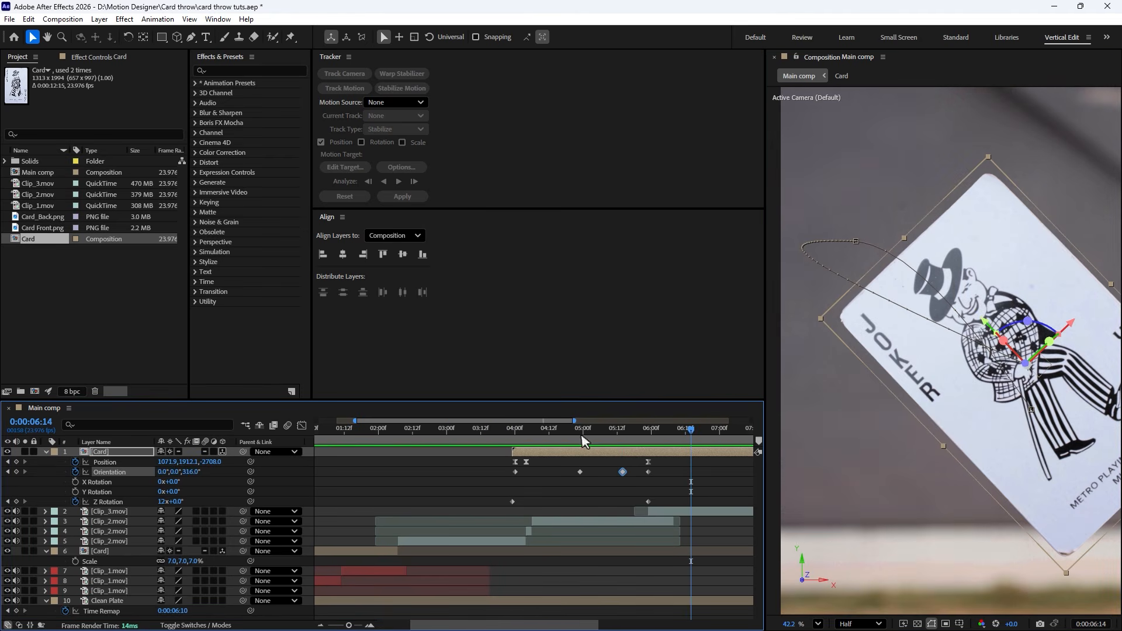
key("Delete")
- Apply Easy Ease to the card's Orientation and Z Rotation keyframes and preview the throw
left_click_drag(671, 468, 482, 481)
key("F9")
left_click_drag(672, 496, 466, 511)
key("F9")
left_click(492, 431)
key("space")
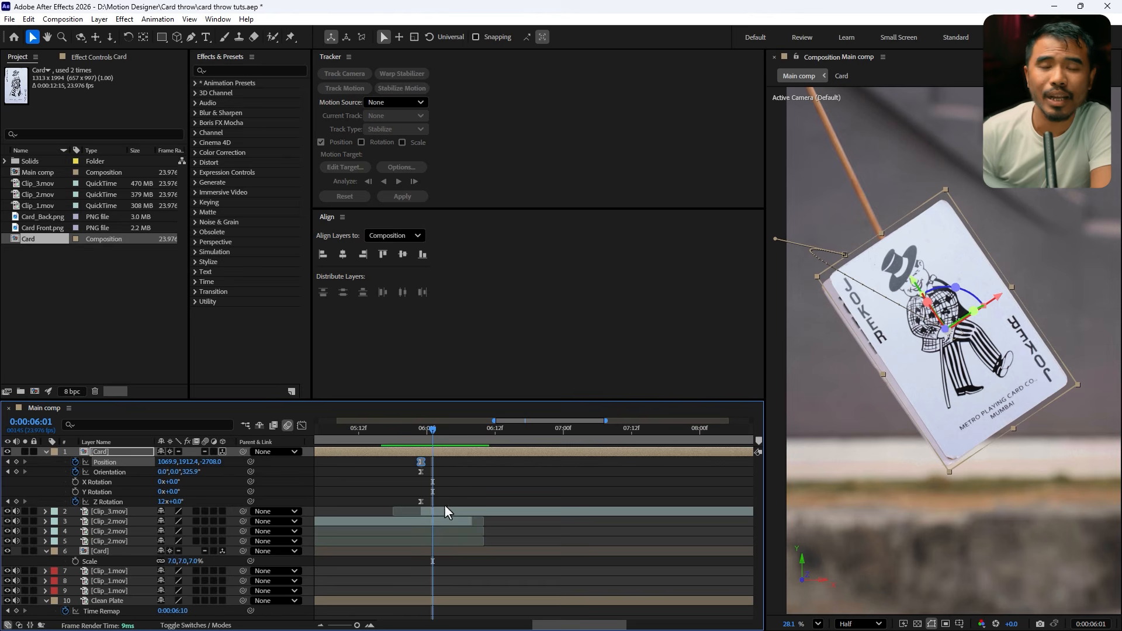
- Trim the start of the top Clip_3.mov layer to 0:00:06:01
left_click(445, 510)
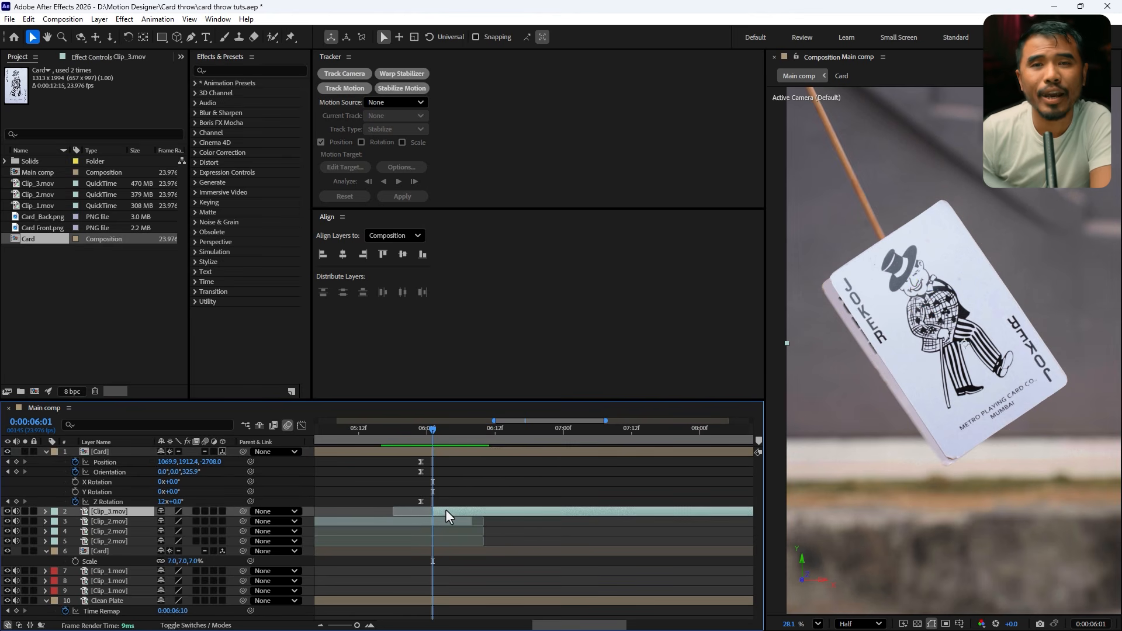
- Move the top Clip_3.mov layer two frames earlier and match the 3D card to the real card with keyframes at 0:00:06:01
left_click_drag(445, 511, 434, 514)
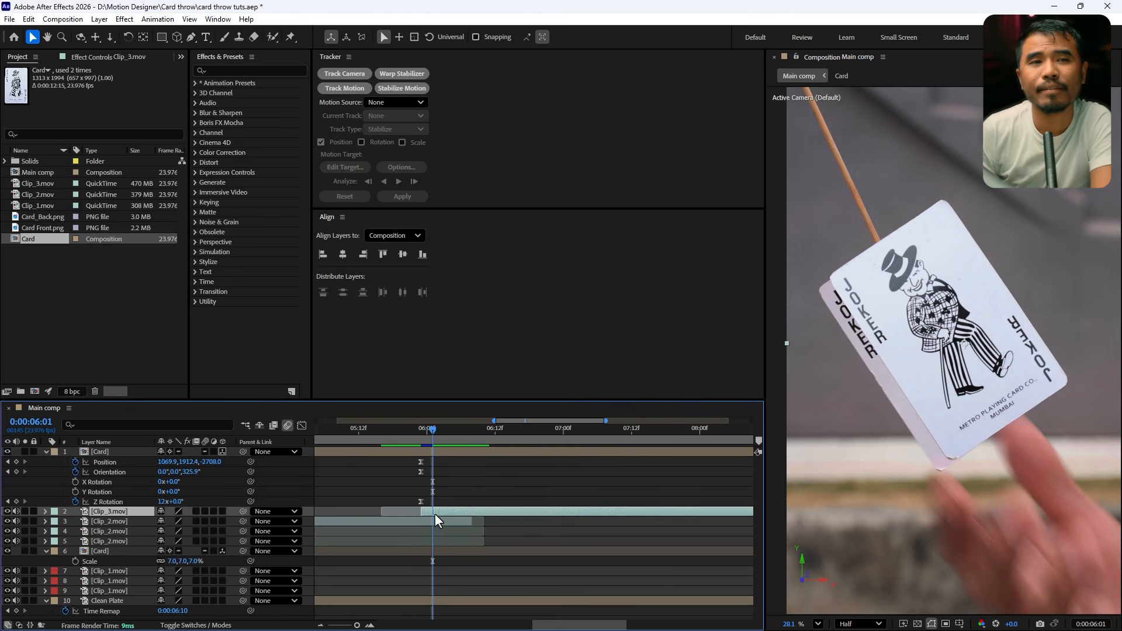
left_click(431, 453)
- Split the top Clip_3.mov layer at 0:00:06:06 and place its earlier segment above the 3D Card layer
key("Page_Down")
key("Page_Down")
key("Page_Down")
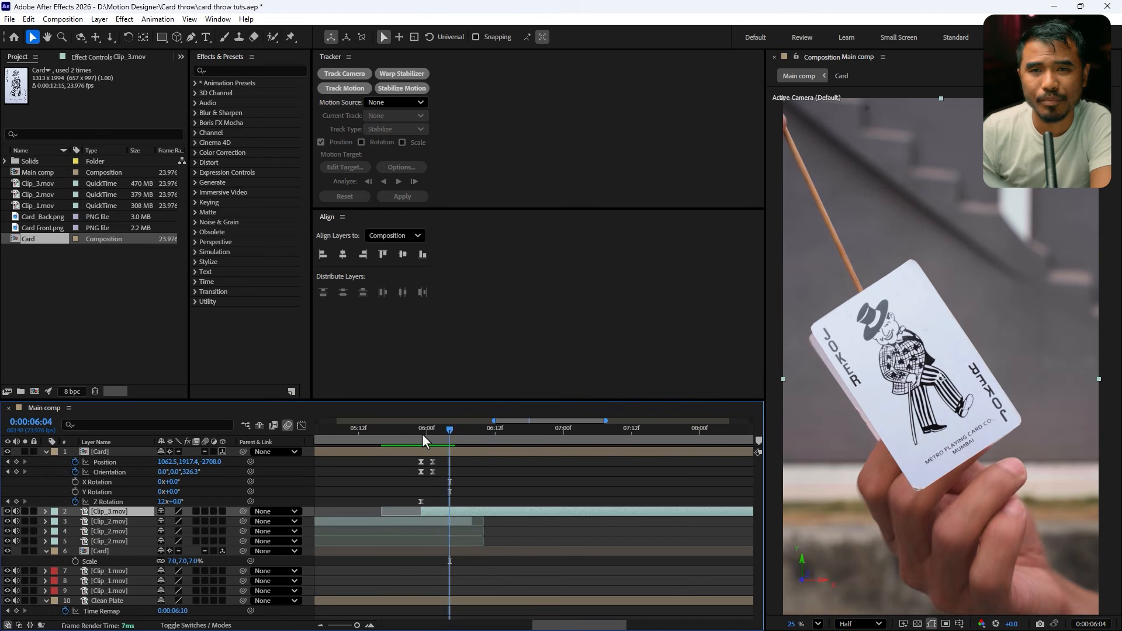
key("Page_Down")
key("Page_Down")
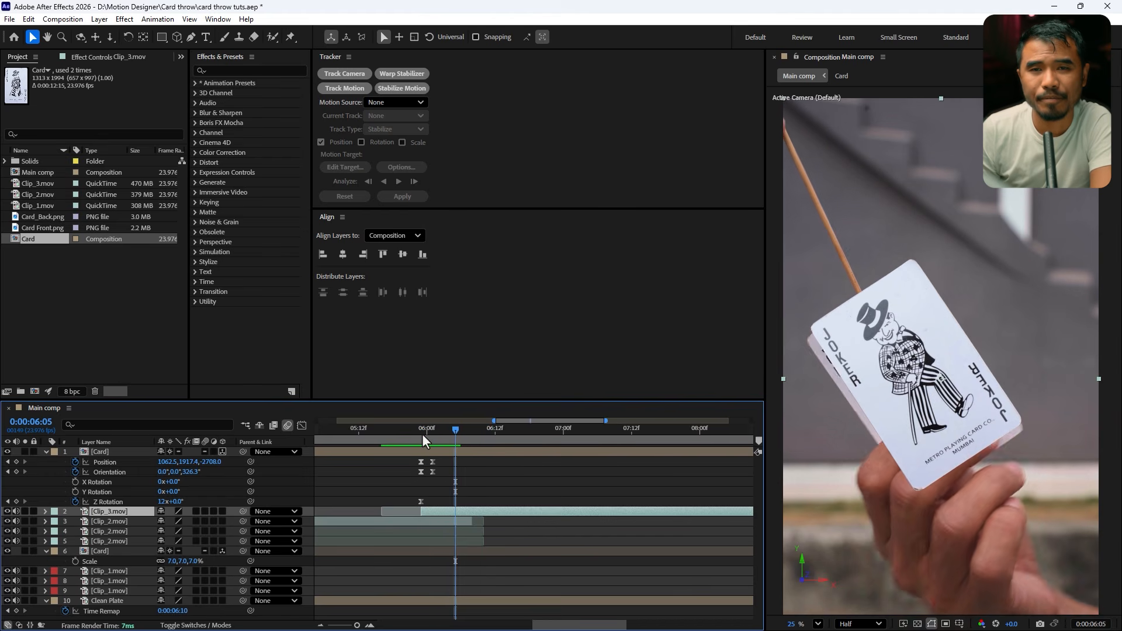
key("ctrl+shift+d")
left_click_drag(123, 522, 125, 449)
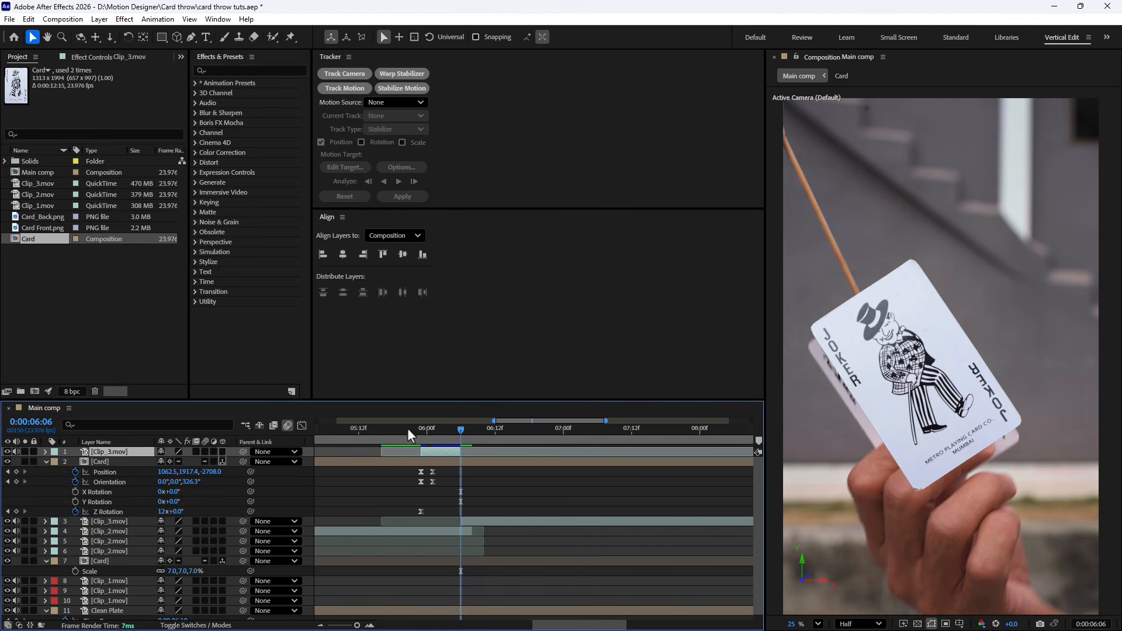
- Check the hand grabbing the card and trim the end of the upper Card layer to 0:00:06:06
left_click_drag(408, 429, 429, 441)
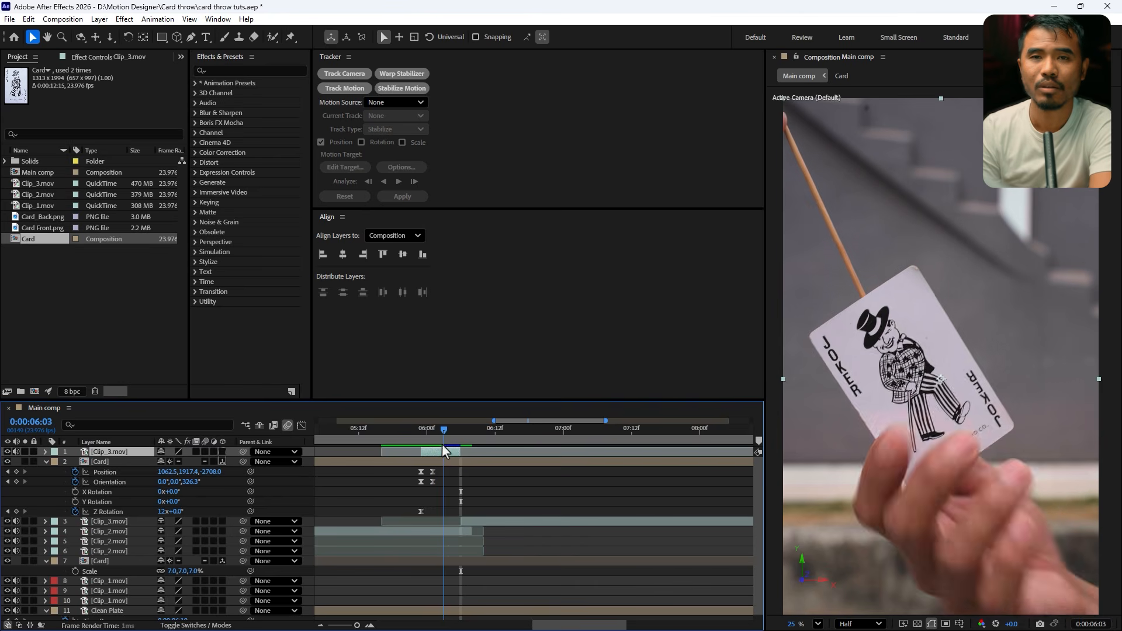
left_click_drag(442, 452, 462, 450)
left_click(473, 462)
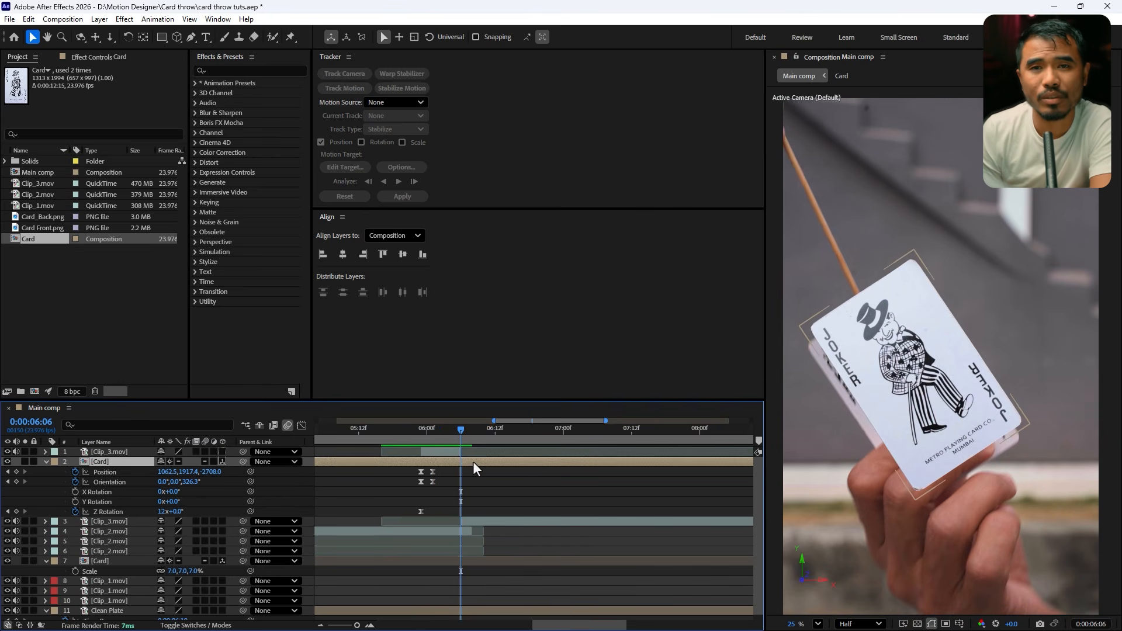
- Rename the short Clip_3.mov segment above the Card layer as Hand Roto
left_click(117, 453)
key("i")
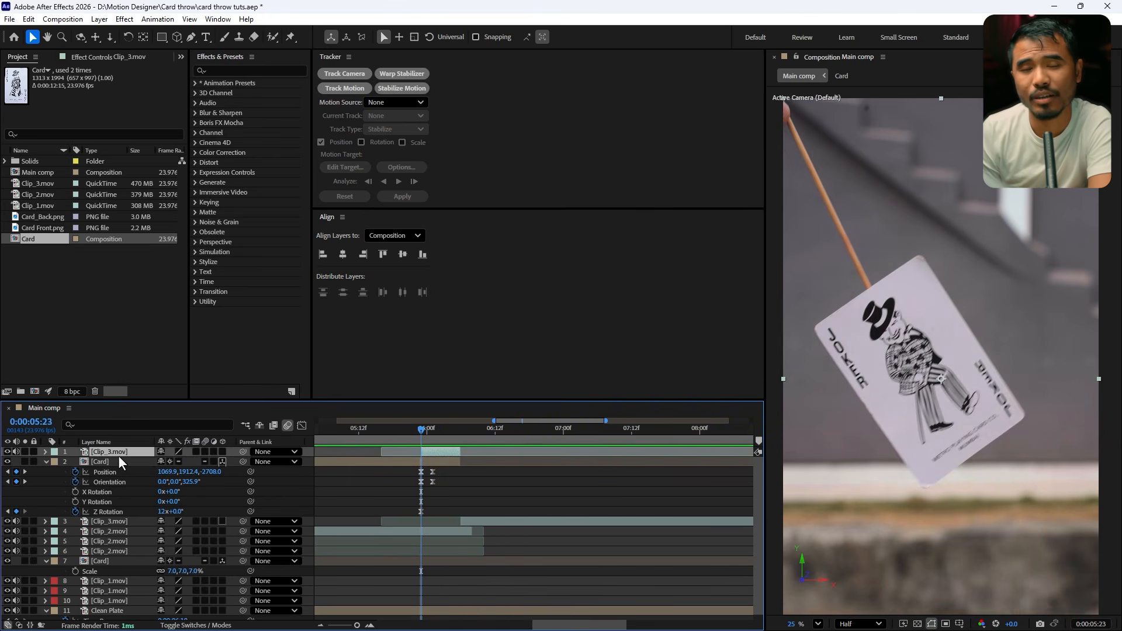
type("Hand Rot")
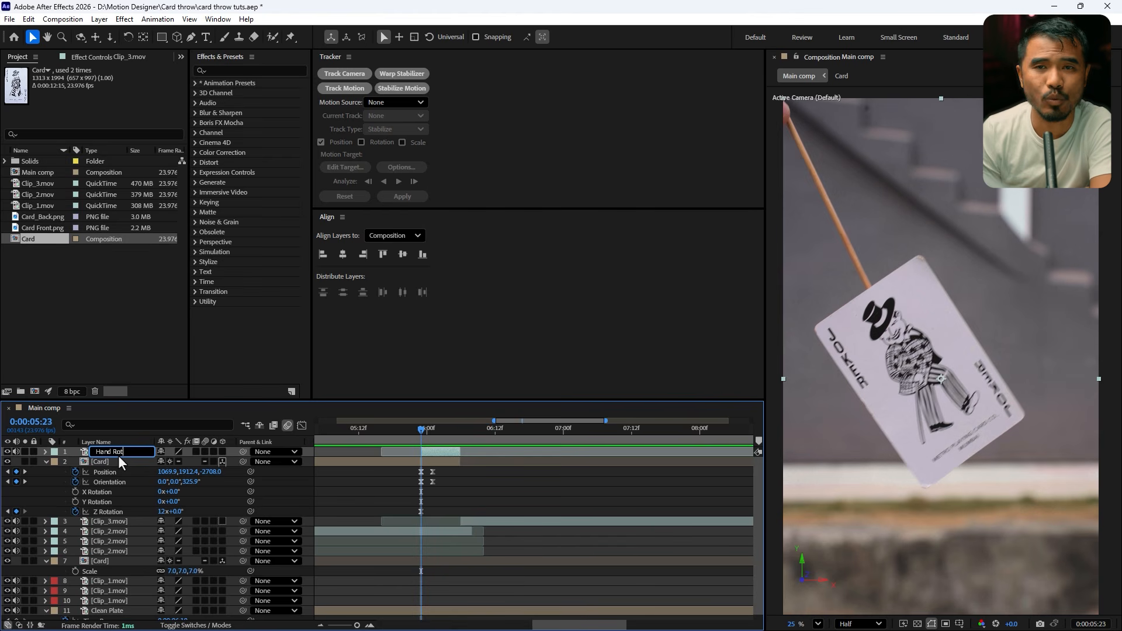
type("o")
key("Return")
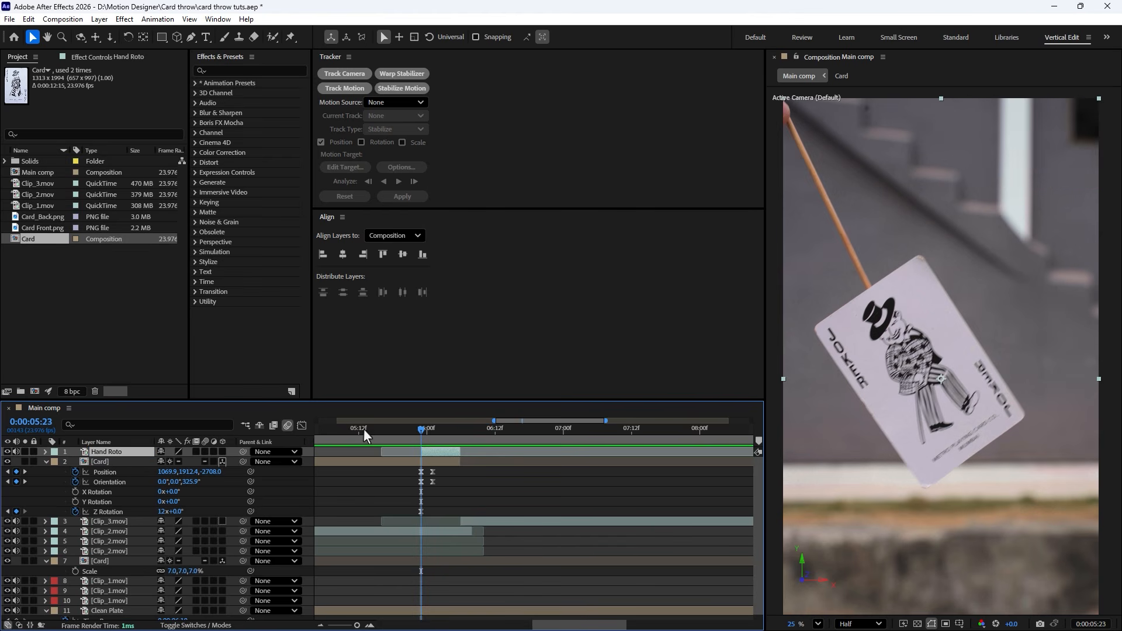
- Go to 0:00:06:01, where the hand is visible, and set the composition preview resolution to Full
left_click_drag(364, 429, 436, 429)
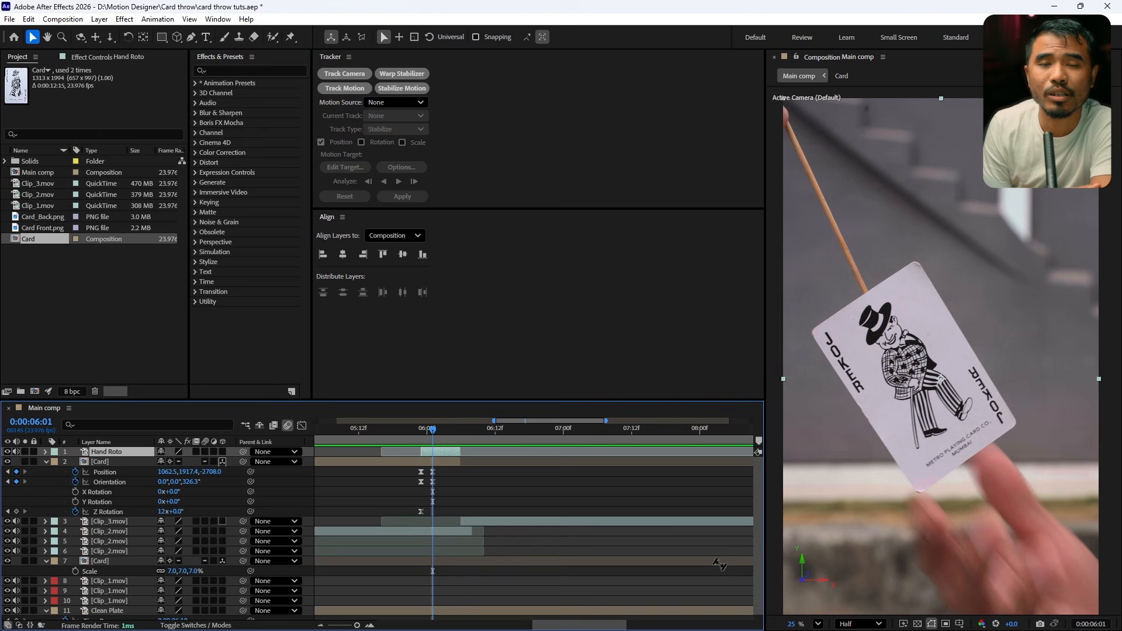
left_click(885, 624)
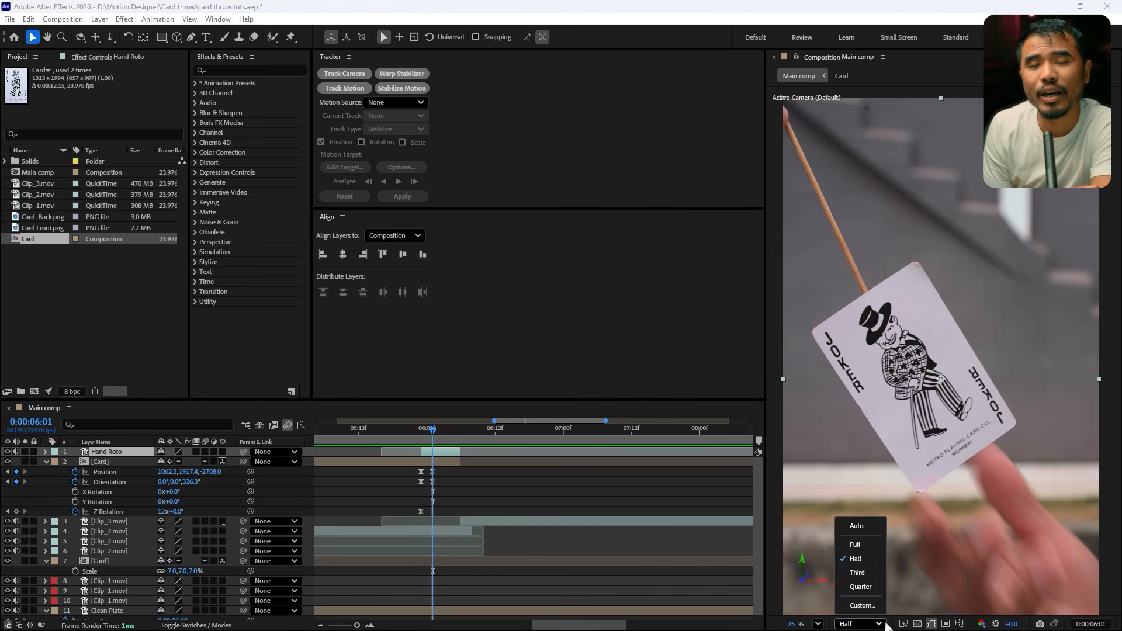
left_click(865, 544)
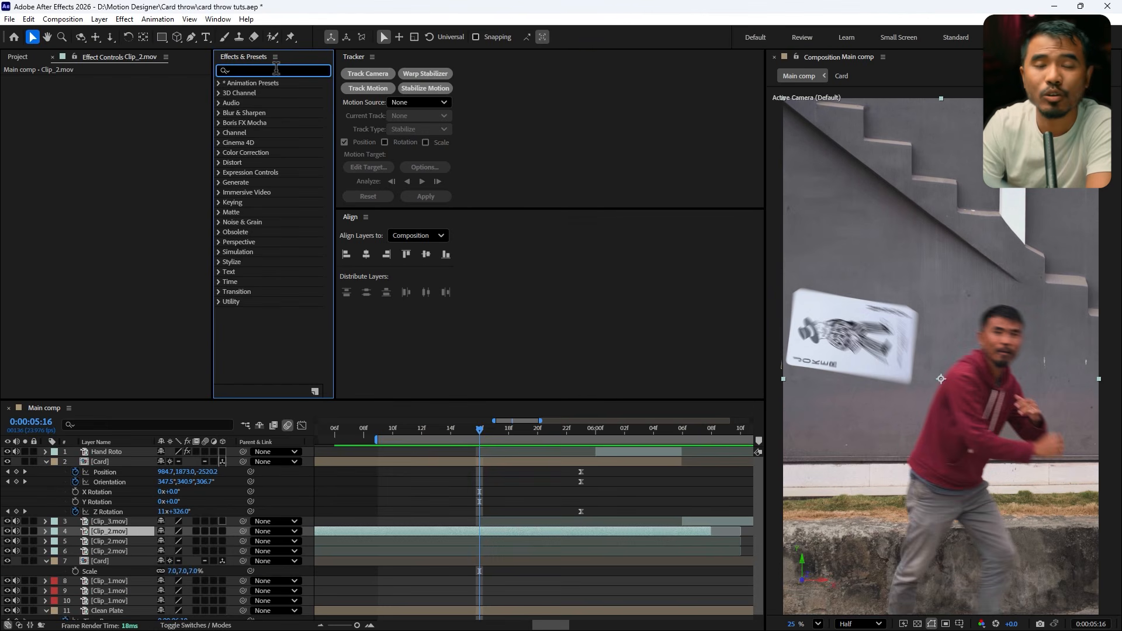
- Apply Camera Lens Blur to the top Clip_2.mov layer and keyframe Blur Radius at 30 at 0:00:06:00 and 0 at 0:00:04:06
type("lens")
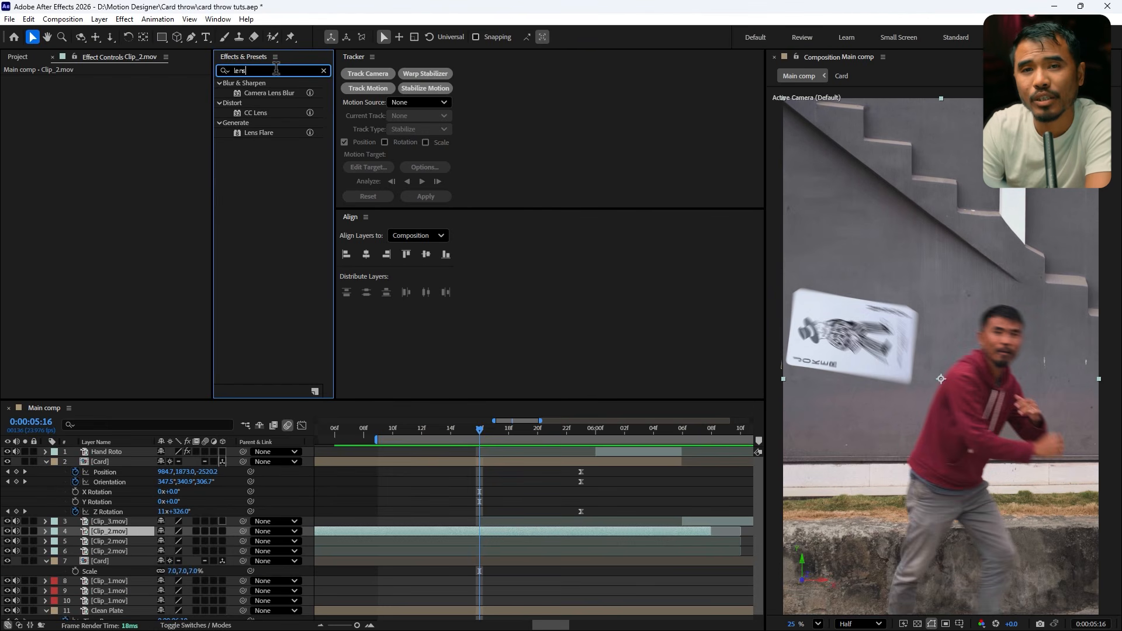
left_click_drag(273, 94, 510, 531)
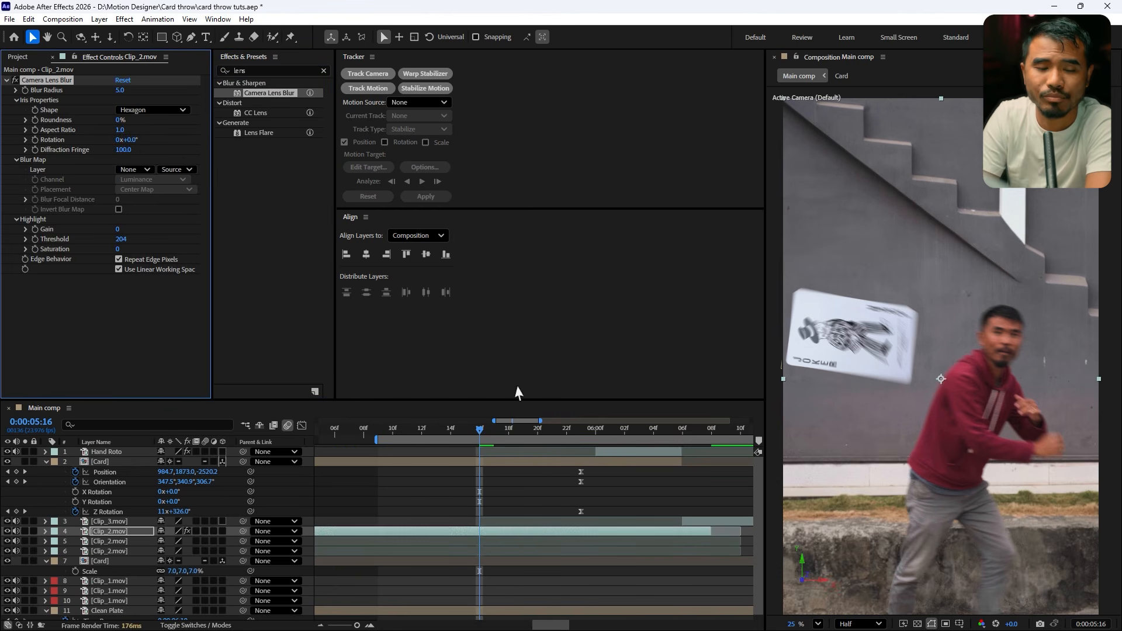
left_click(123, 90)
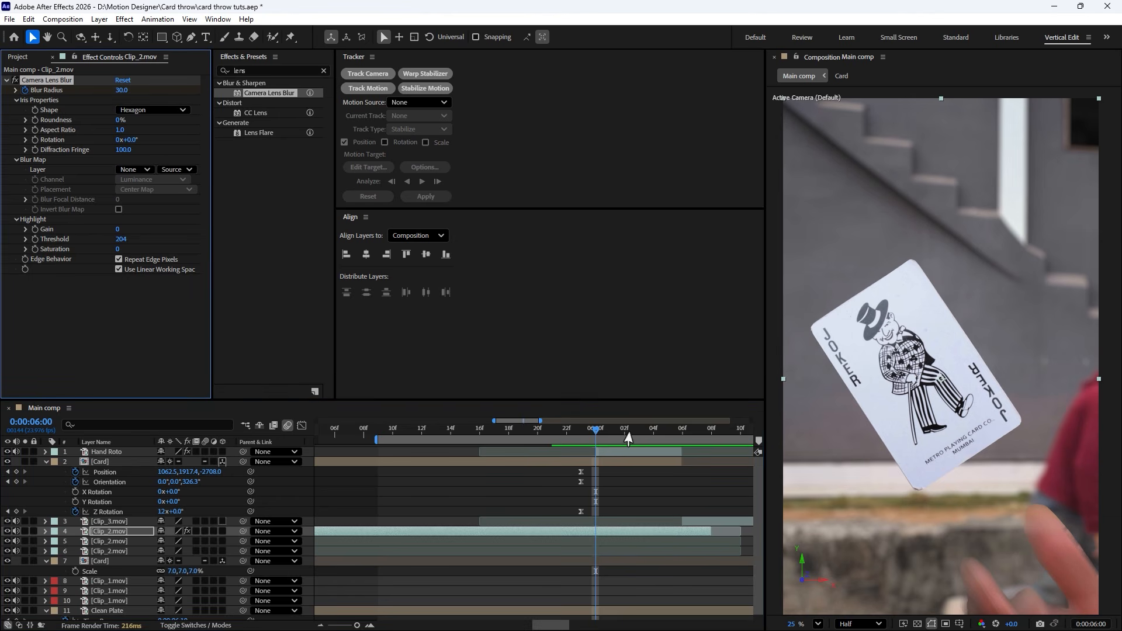
left_click_drag(628, 439, 465, 457)
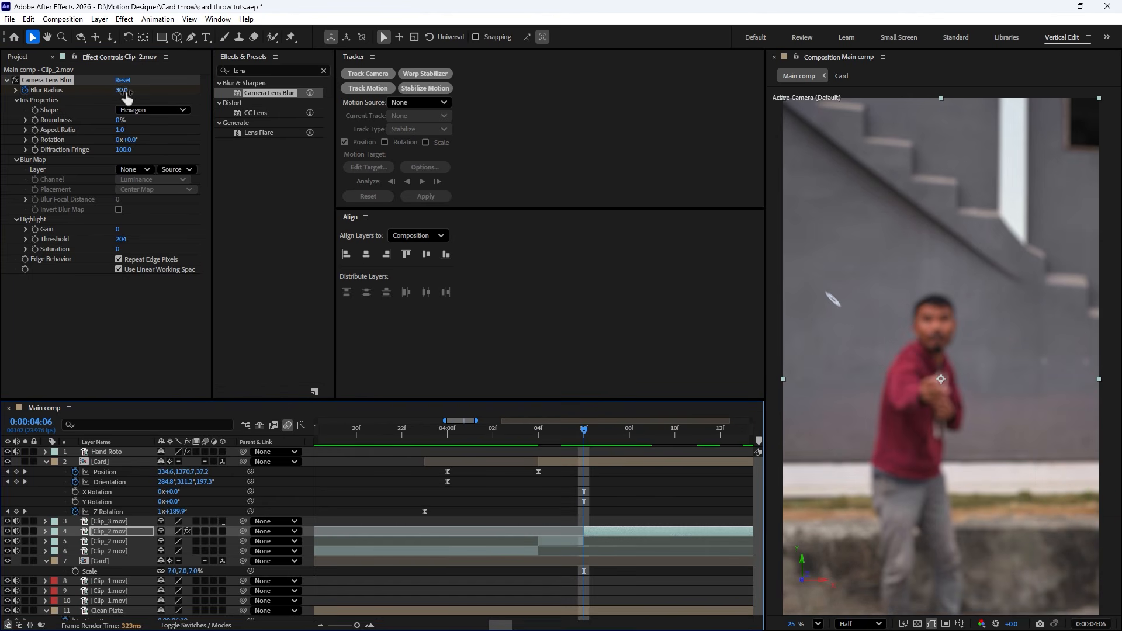
left_click_drag(127, 97, 124, 92)
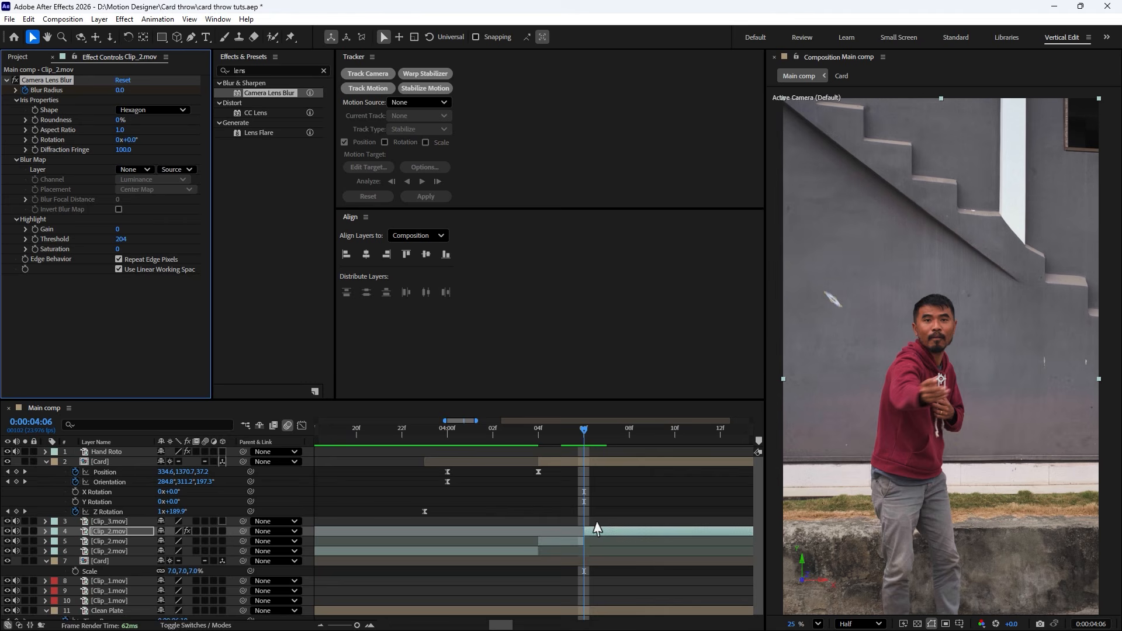
- Apply Easy Ease to both Blur Radius keyframes on the Clip_2.mov layer and preview the blur
scroll(597, 528, "down", 1)
key("u")
scroll(530, 533, "down", 1)
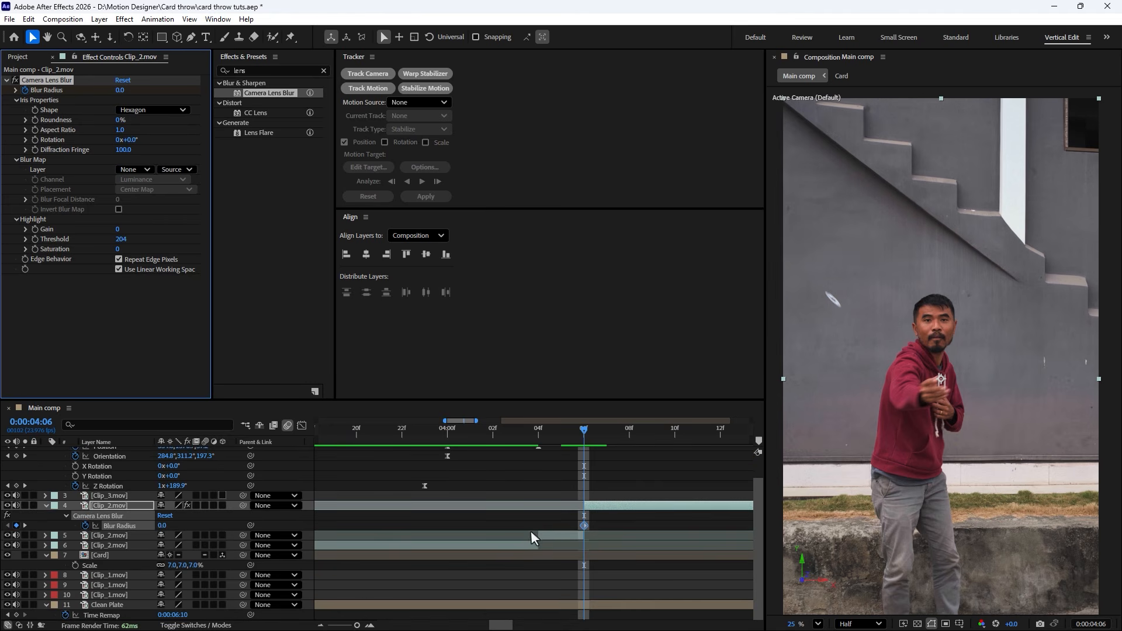
scroll(506, 532, "down", 3)
left_click_drag(648, 519, 505, 531)
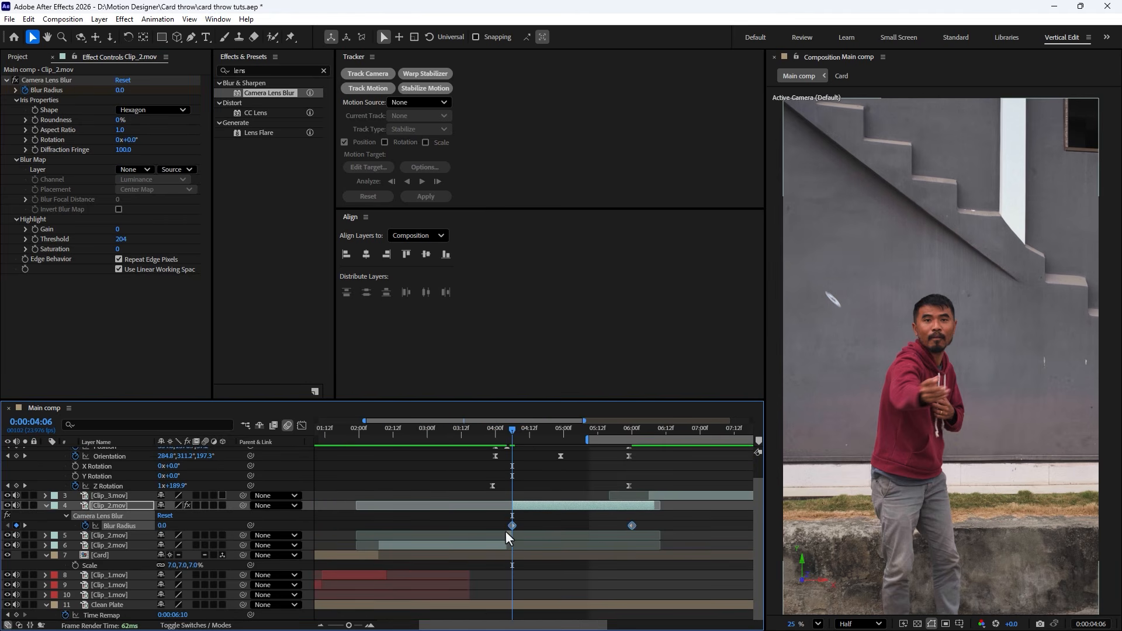
key("F9")
key("space")
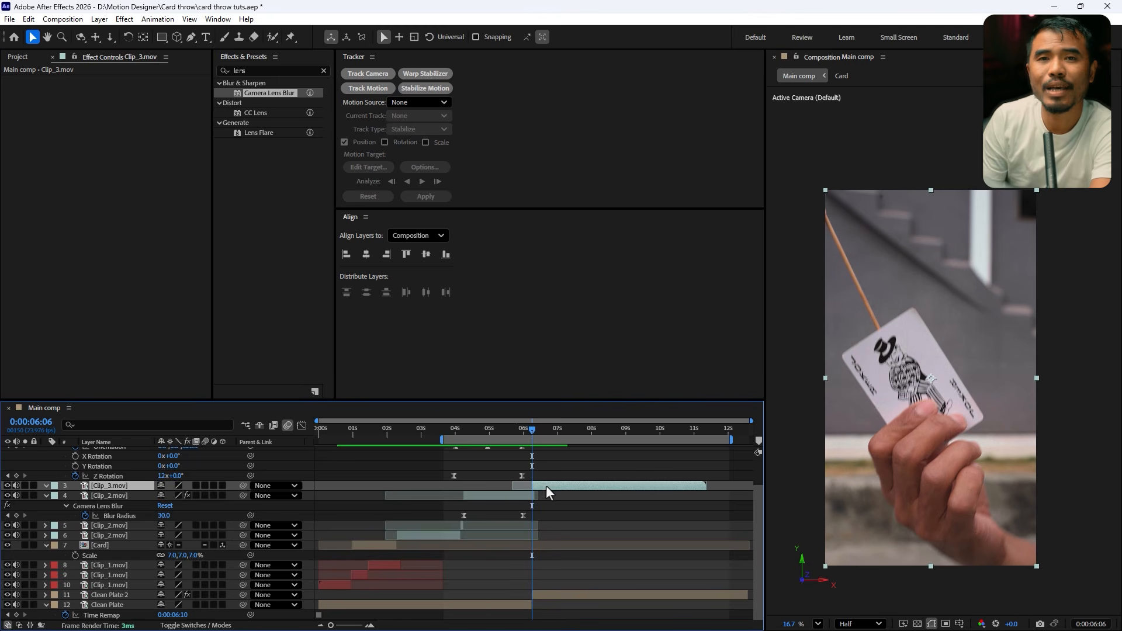
- Isolate the hand and card in Clip_3.mov with Roto Brush and propagate the matte frame by frame from 0:00:07:01
key(";")
left_click_drag(431, 430, 464, 485)
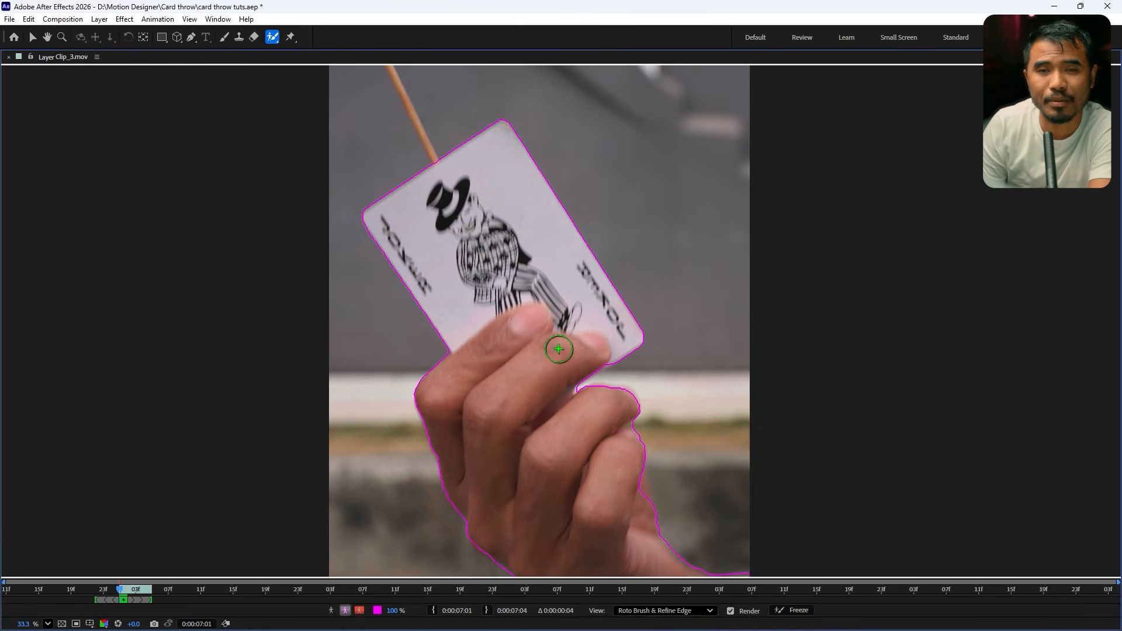
key("Page_Down")
key("Page_Down")
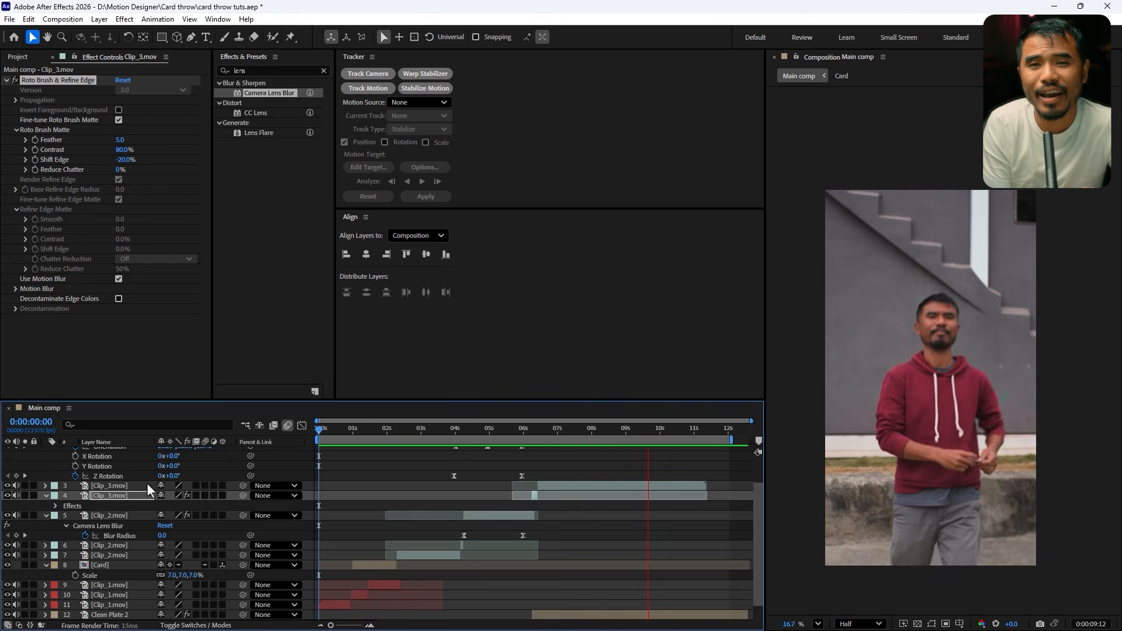
- Shorten the work area to end with the Clip_3.mov layers and preview the composition from the start
key("space")
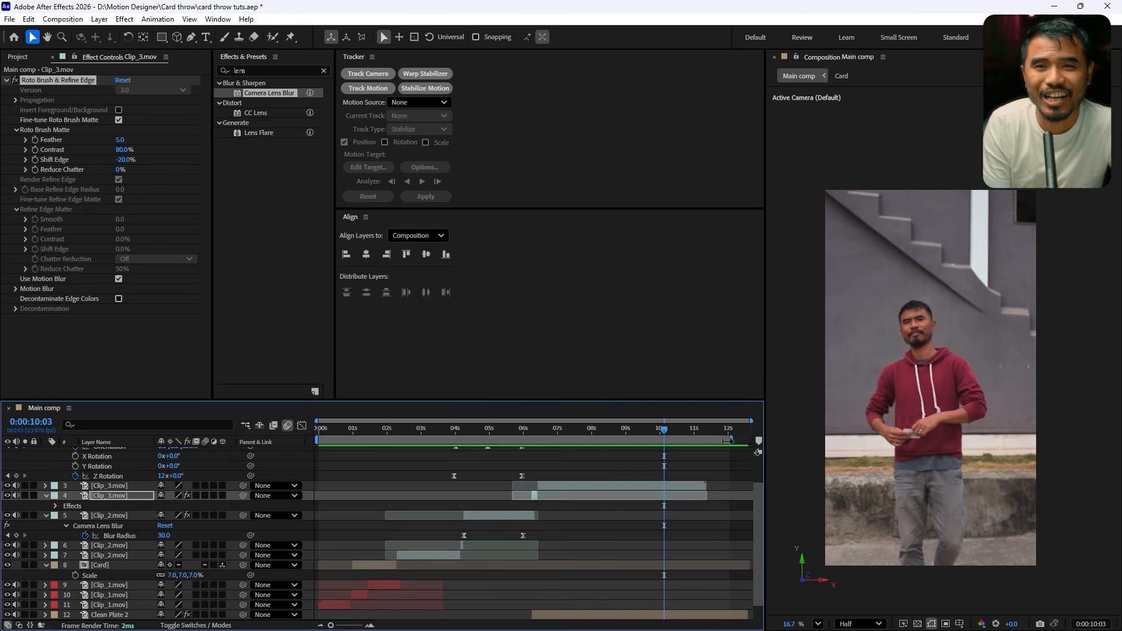
key("Home")
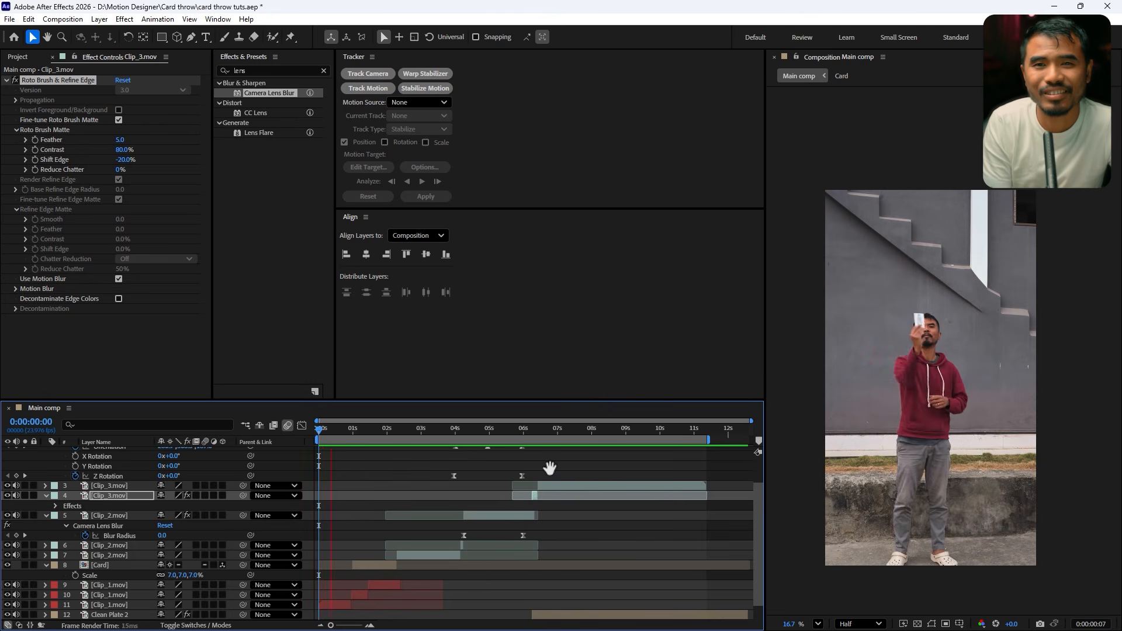